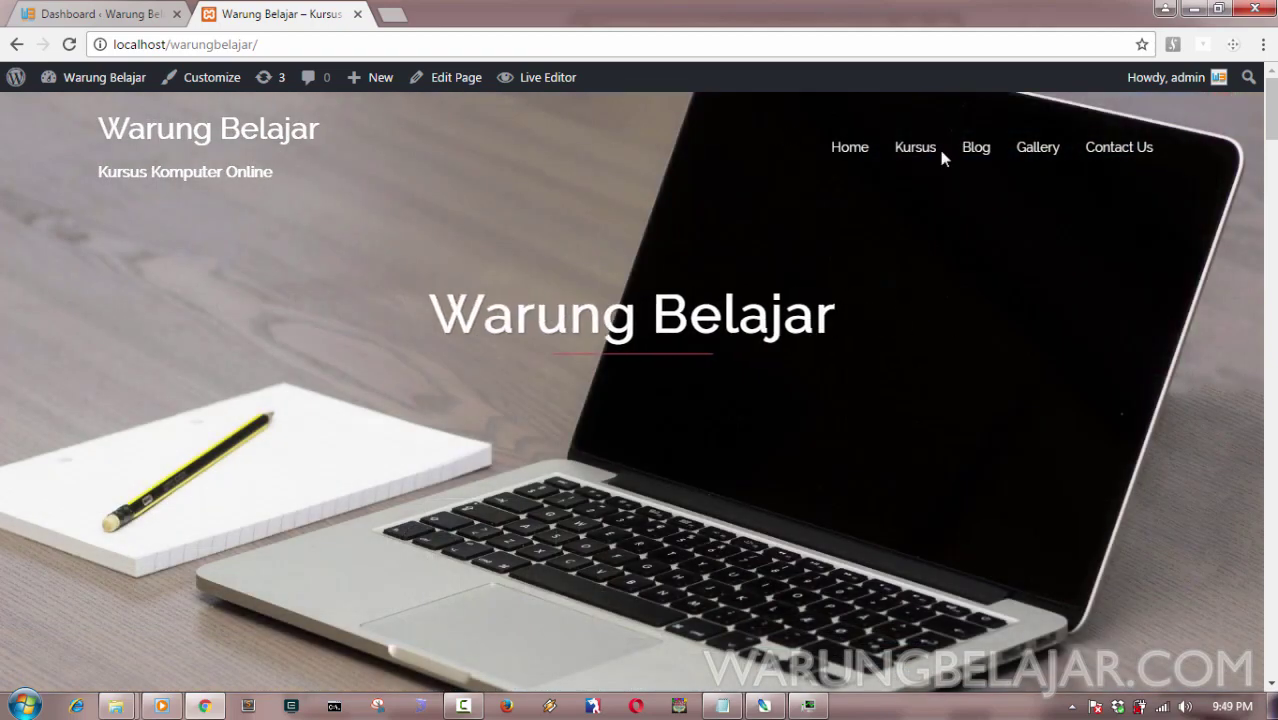
# Open the Video Gallery page of the local Warung Belajar site and look over its video thumbnails.
pyautogui.moveTo(1036, 150)
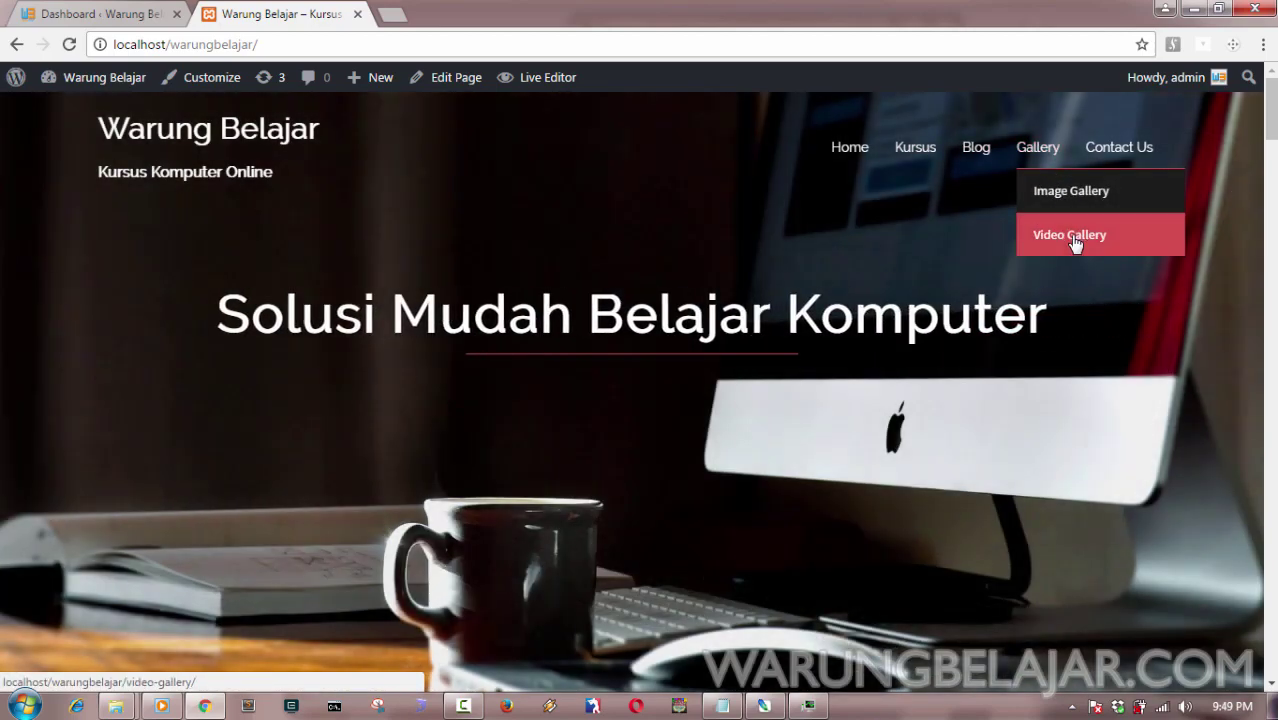
pyautogui.click(1075, 243)
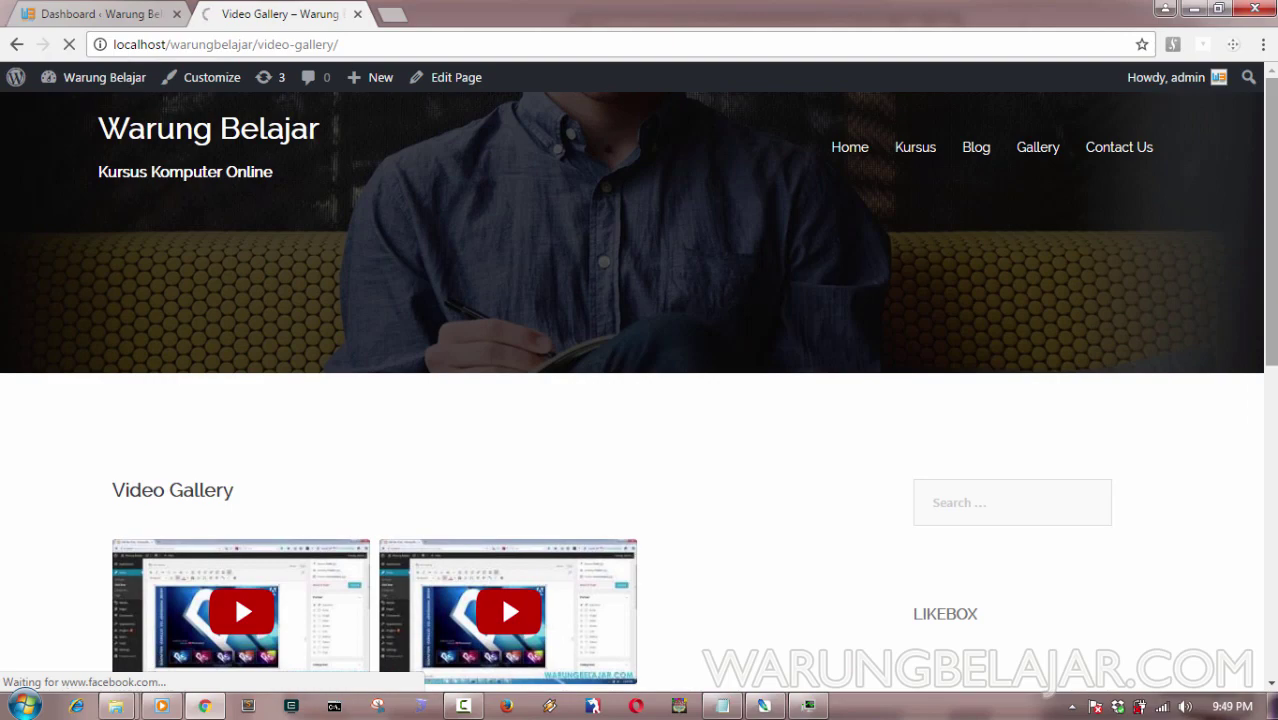
pyautogui.scroll(-5, 1262, 343)
pyautogui.scroll(2, 1262, 343)
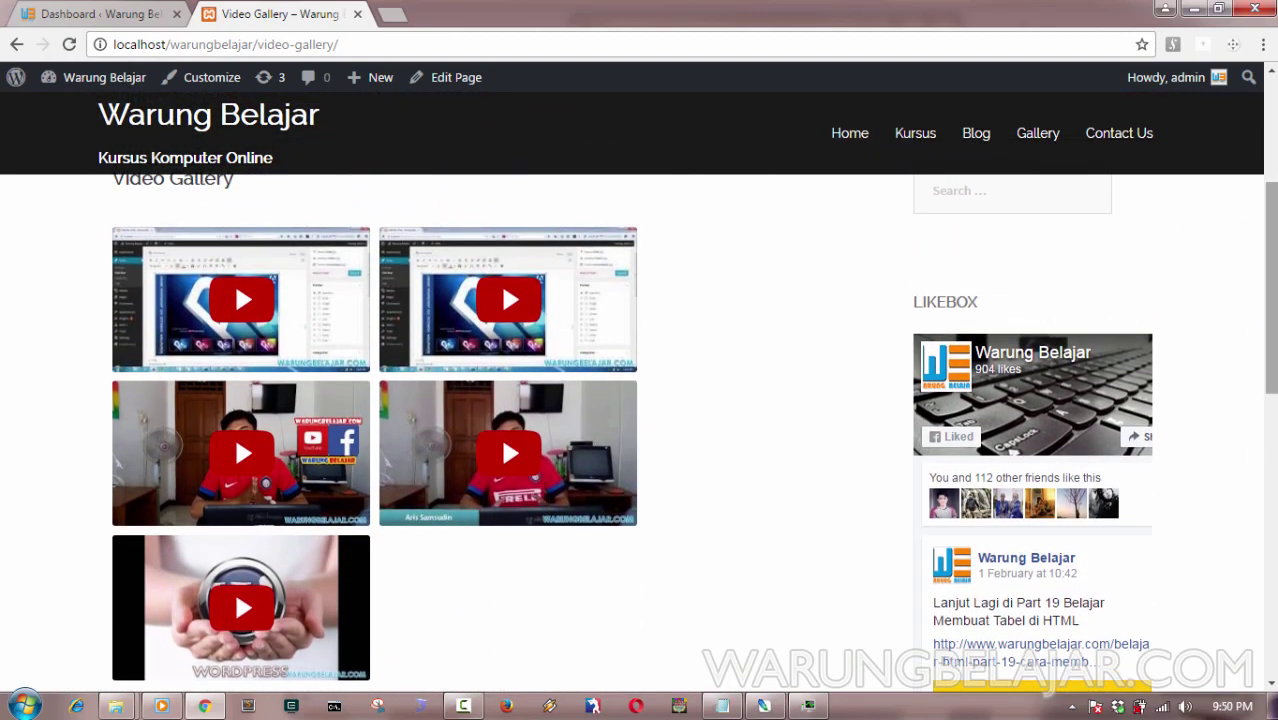
pyautogui.scroll(1, 1262, 289)
pyautogui.scroll(-1, 234, 315)
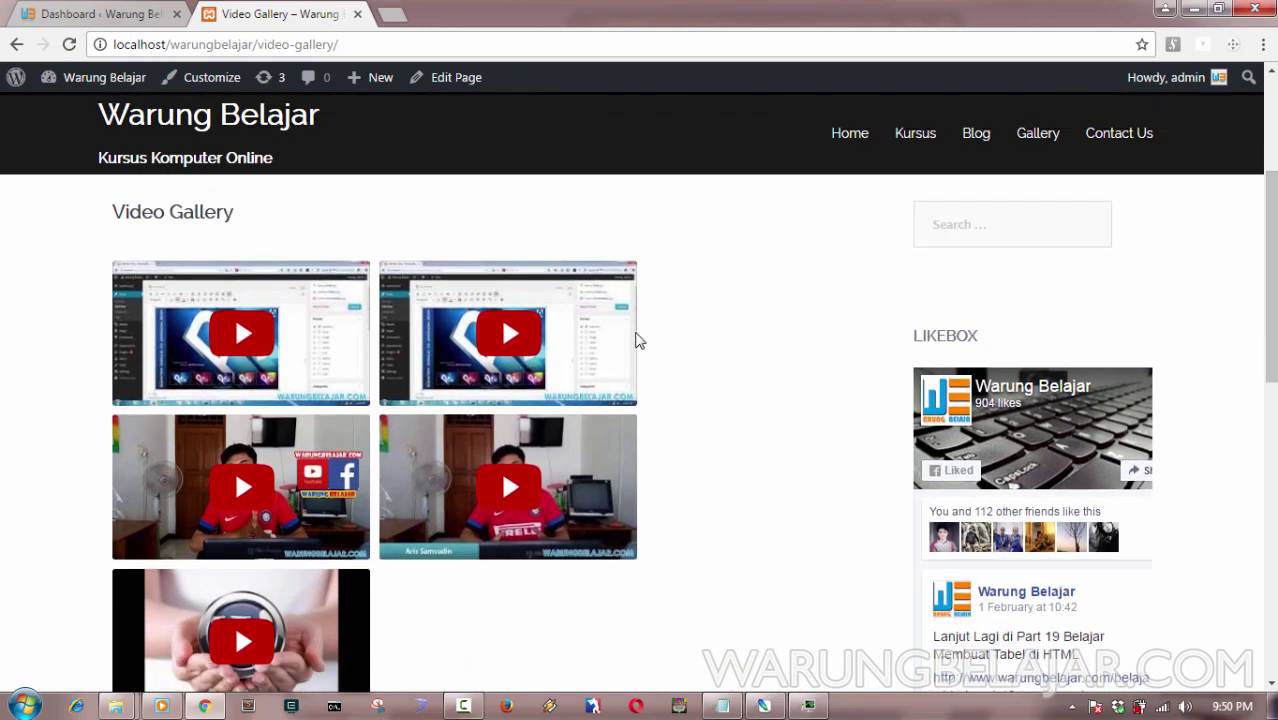
# Play the first video of the gallery in its lightbox and close it again.
pyautogui.click(253, 337)
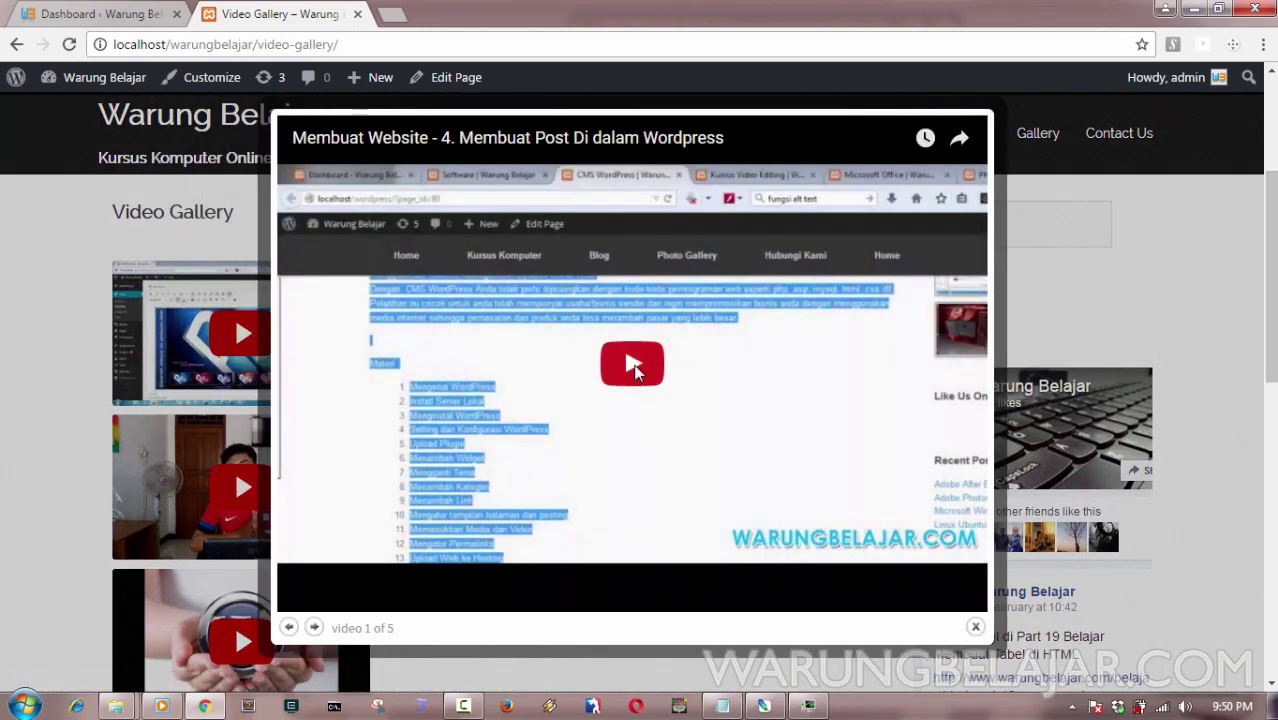
pyautogui.click(648, 362)
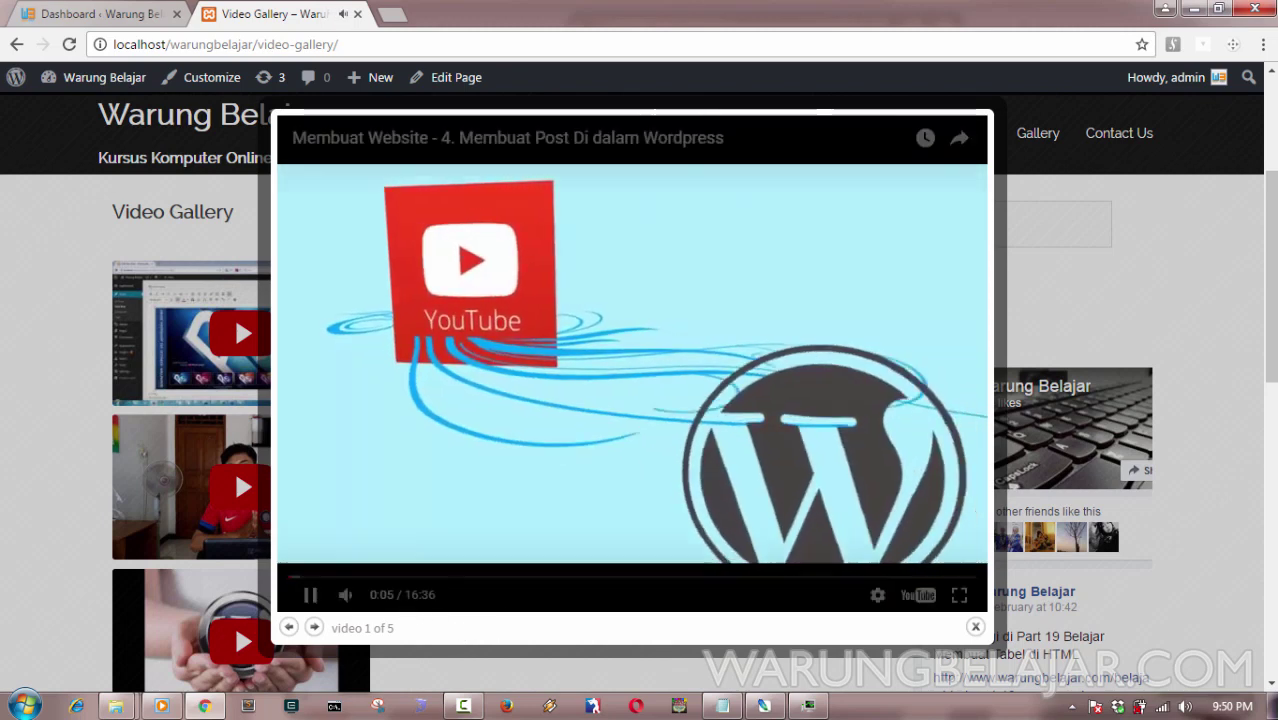
pyautogui.moveTo(372, 598)
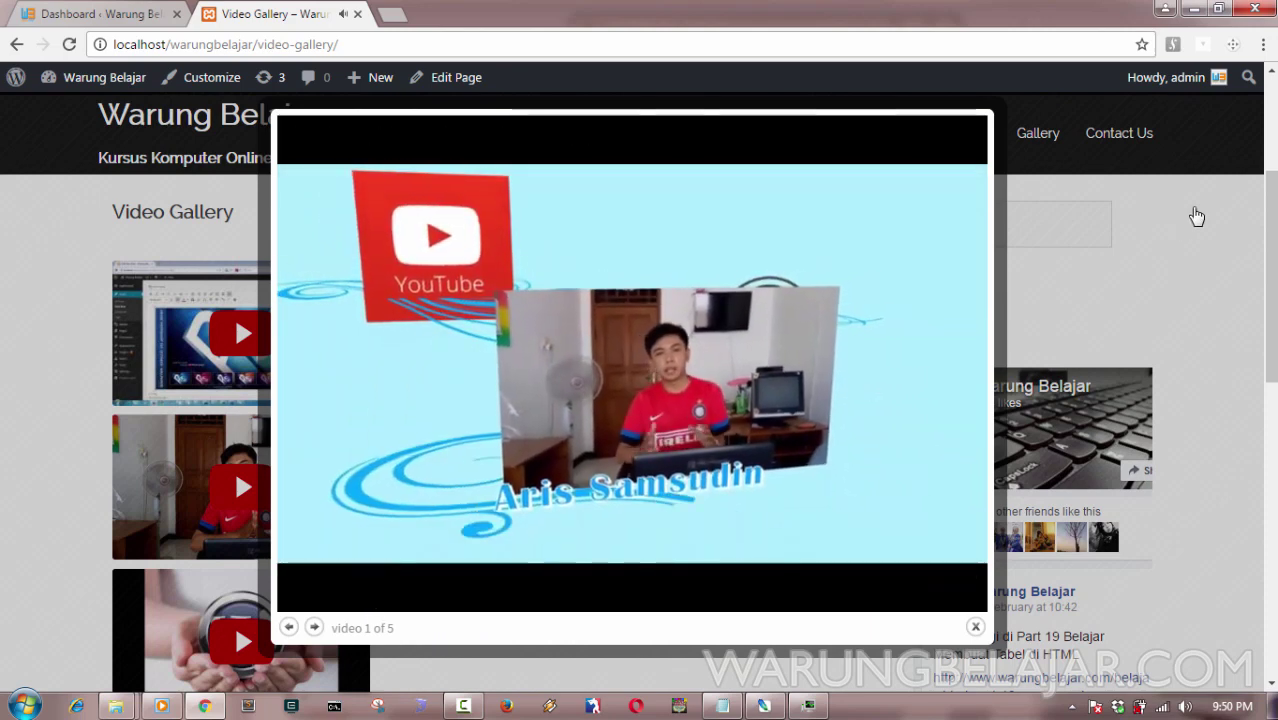
pyautogui.click(1192, 214)
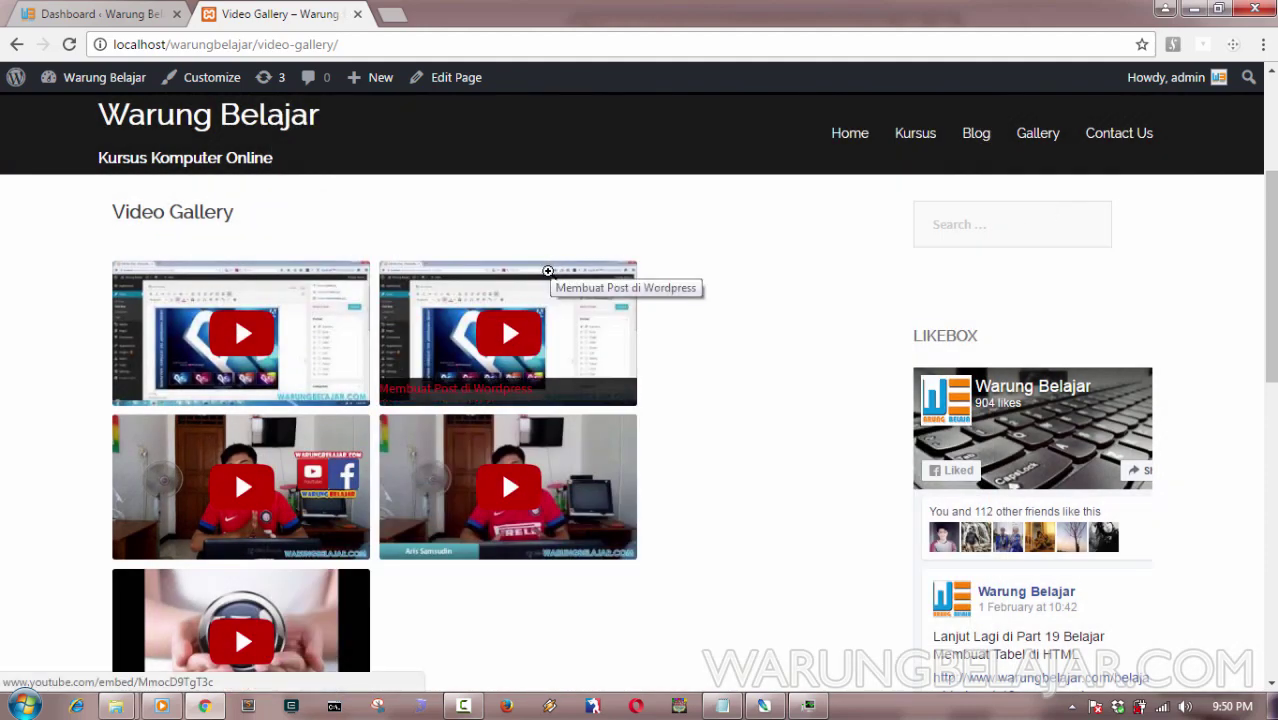
# Switch to the WordPress dashboard of comradeagri.com and open the upload form for adding a new plugin.
pyautogui.click(152, 12)
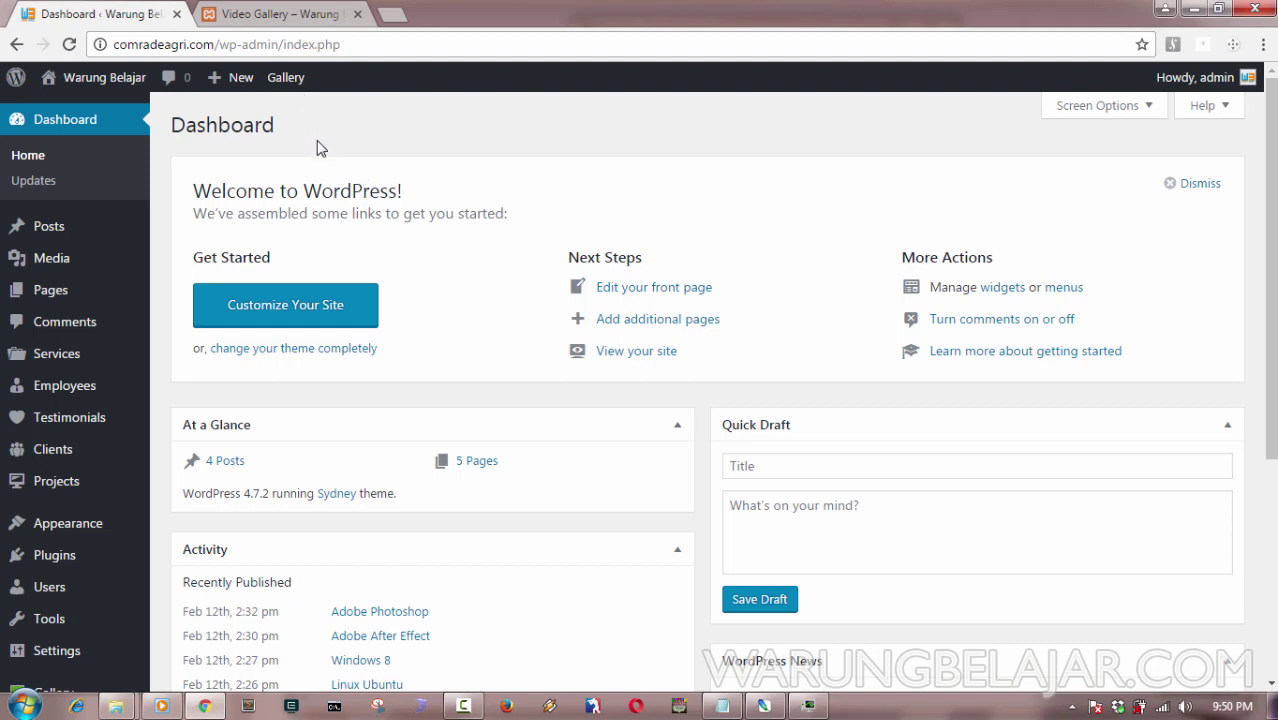
pyautogui.moveTo(86, 561)
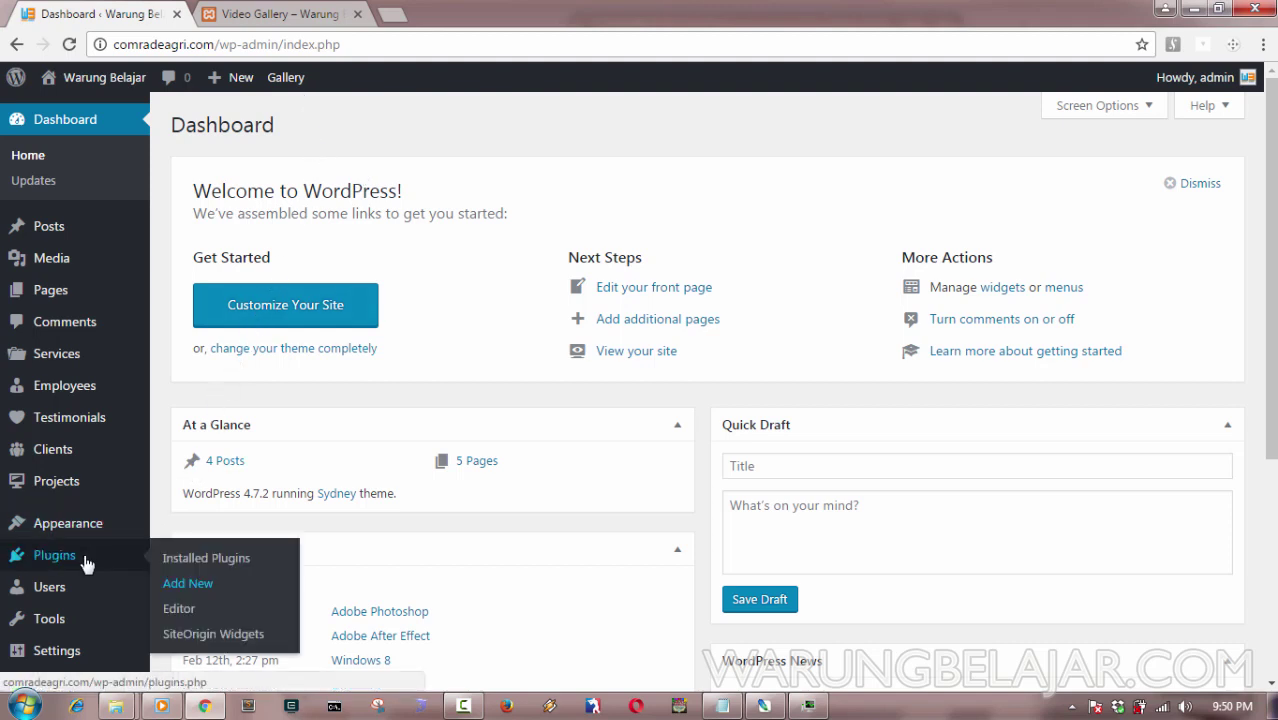
pyautogui.click(188, 583)
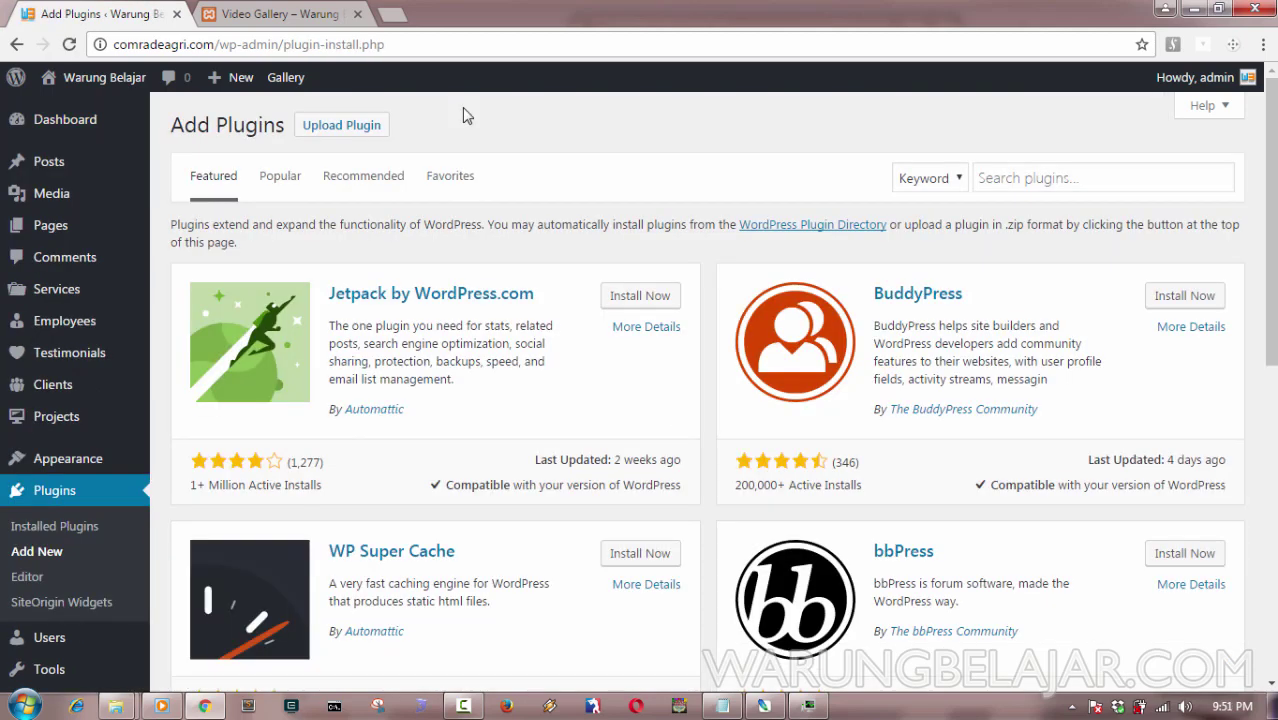
pyautogui.click(358, 126)
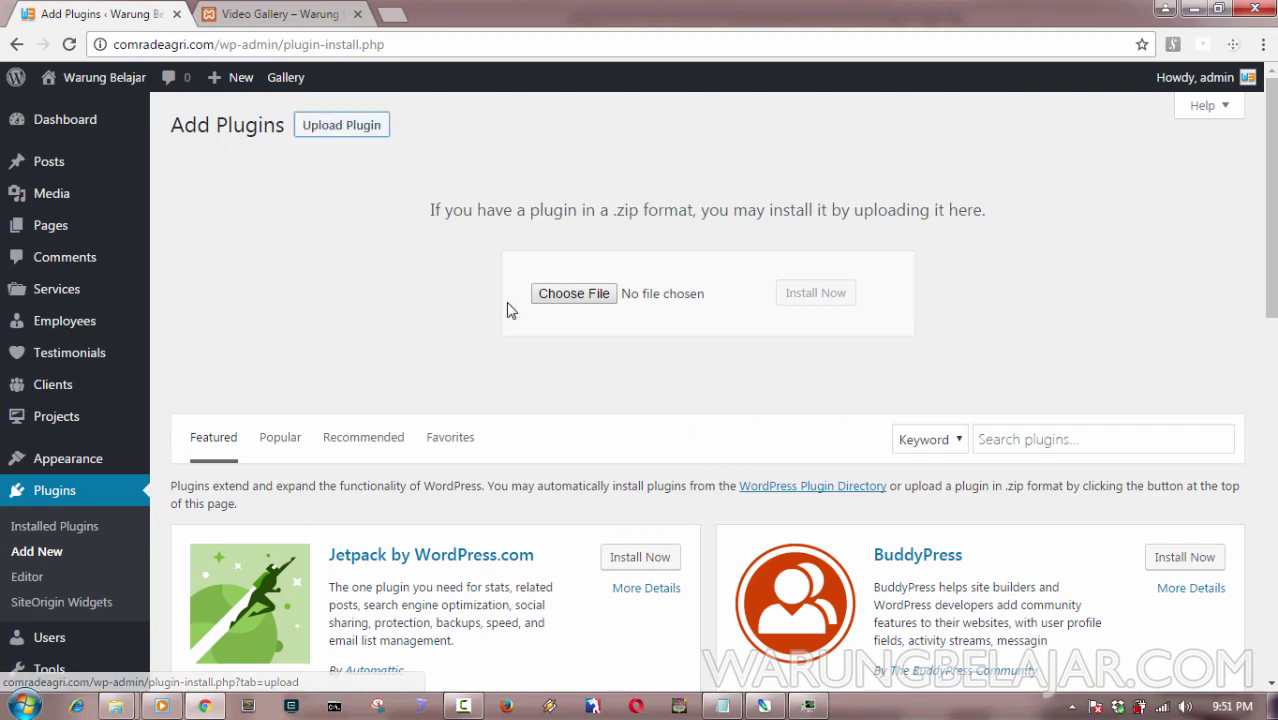
# Choose gallery-video.2.0.6.zip from the Bahan_Gallery folder as the plugin file to upload.
pyautogui.click(572, 300)
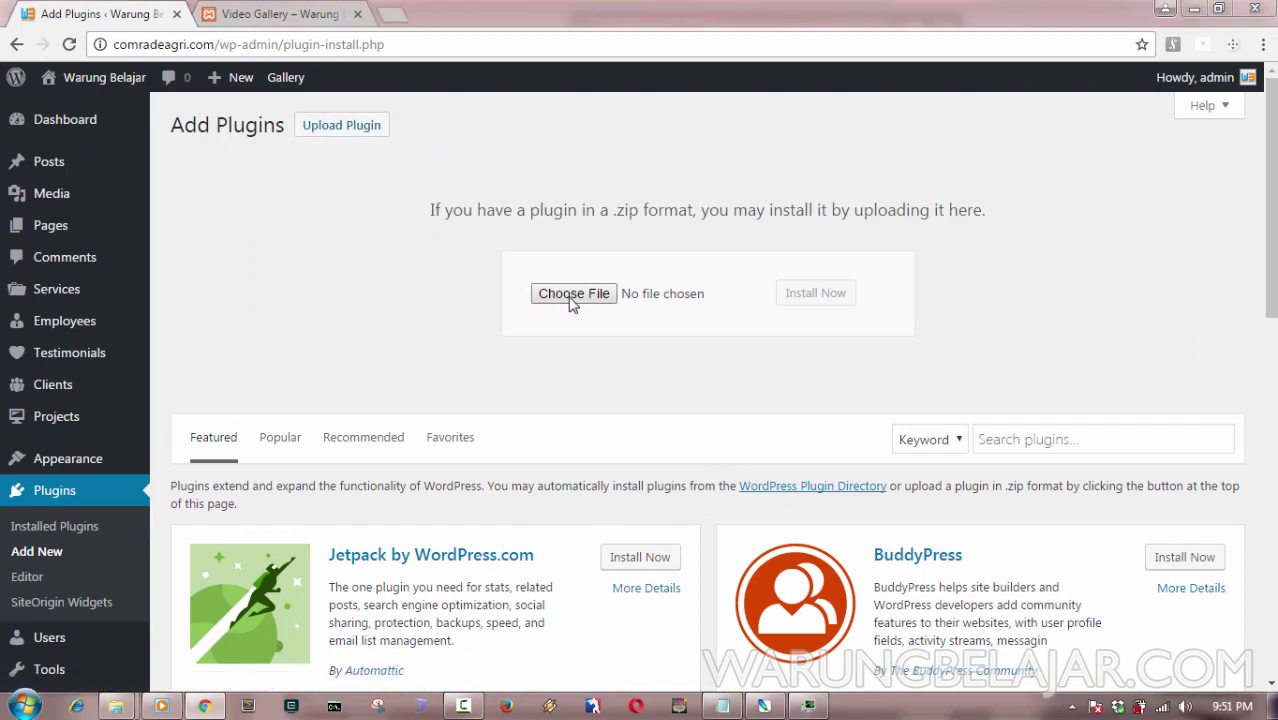
pyautogui.moveTo(695, 60); pyautogui.dragTo(605, 66)
pyautogui.click(506, 100)
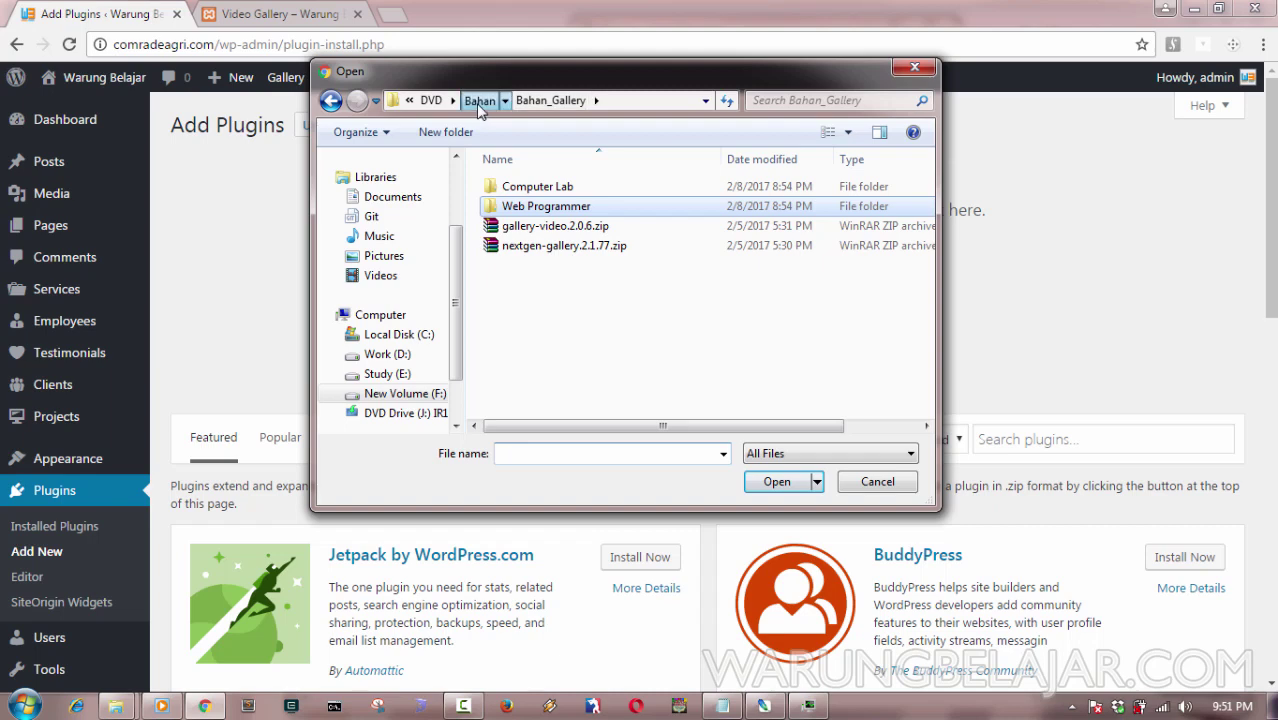
pyautogui.click(480, 102)
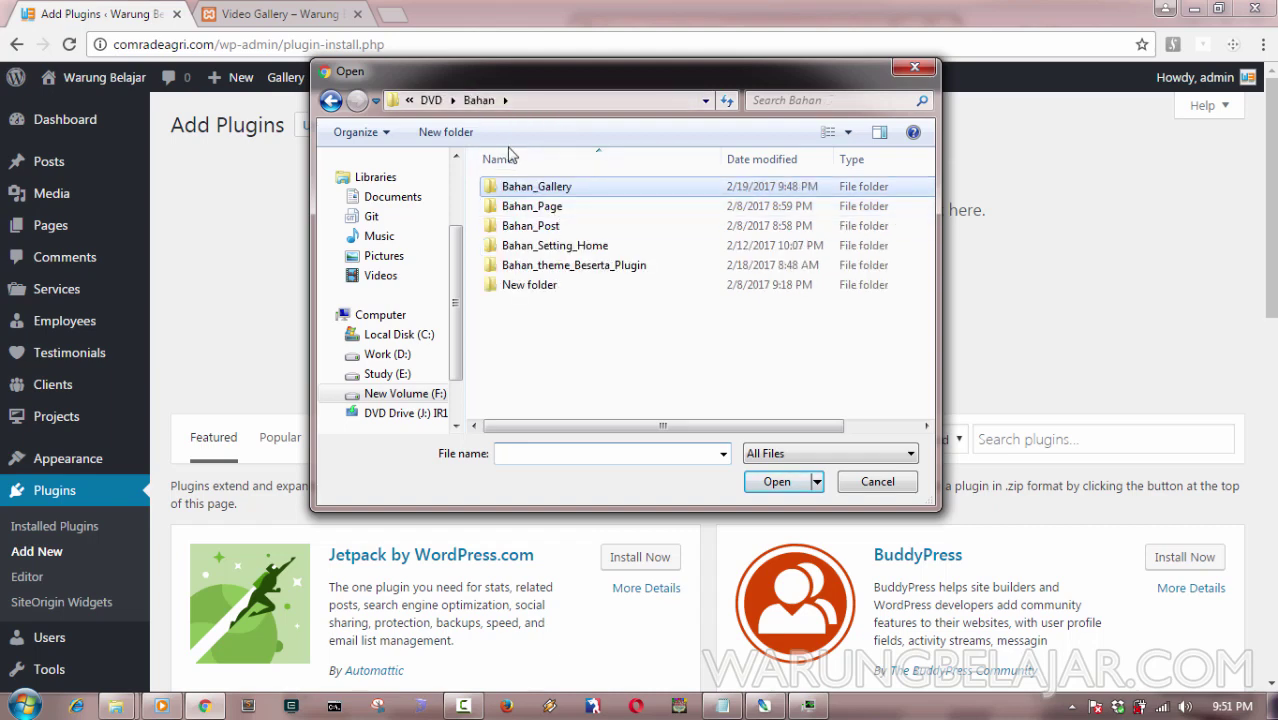
pyautogui.doubleClick(537, 189)
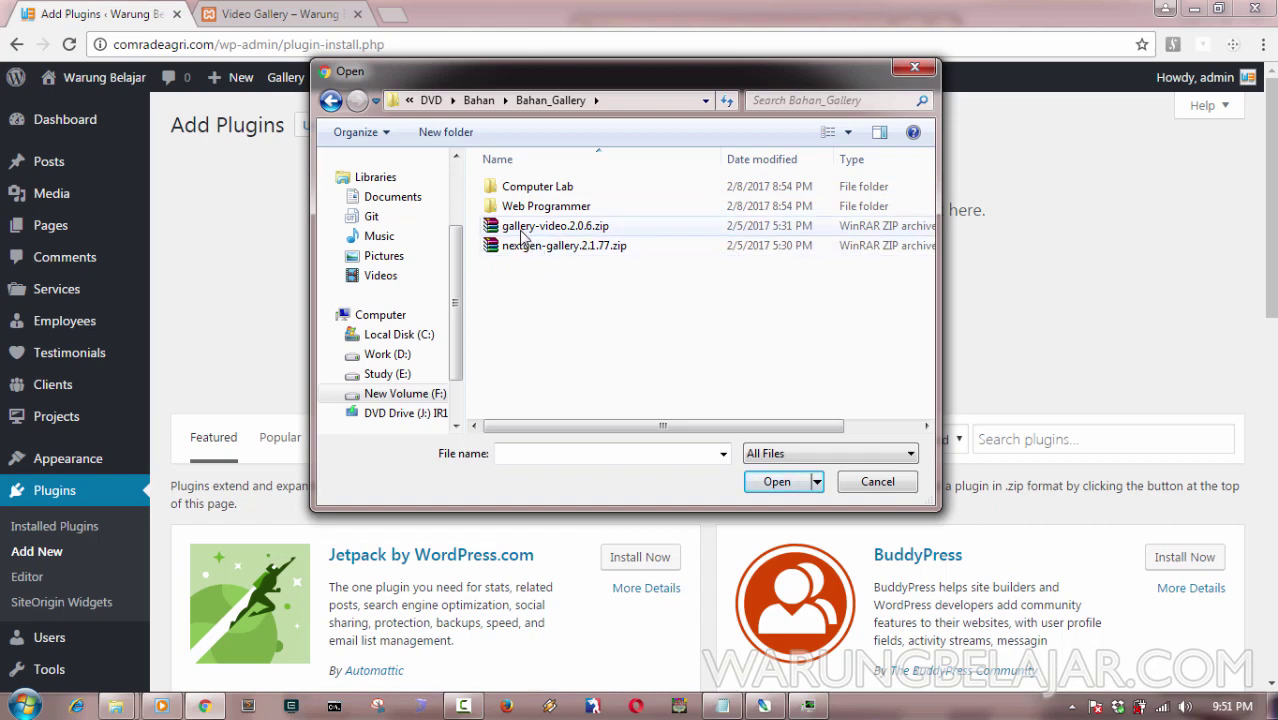
pyautogui.click(580, 228)
pyautogui.click(772, 483)
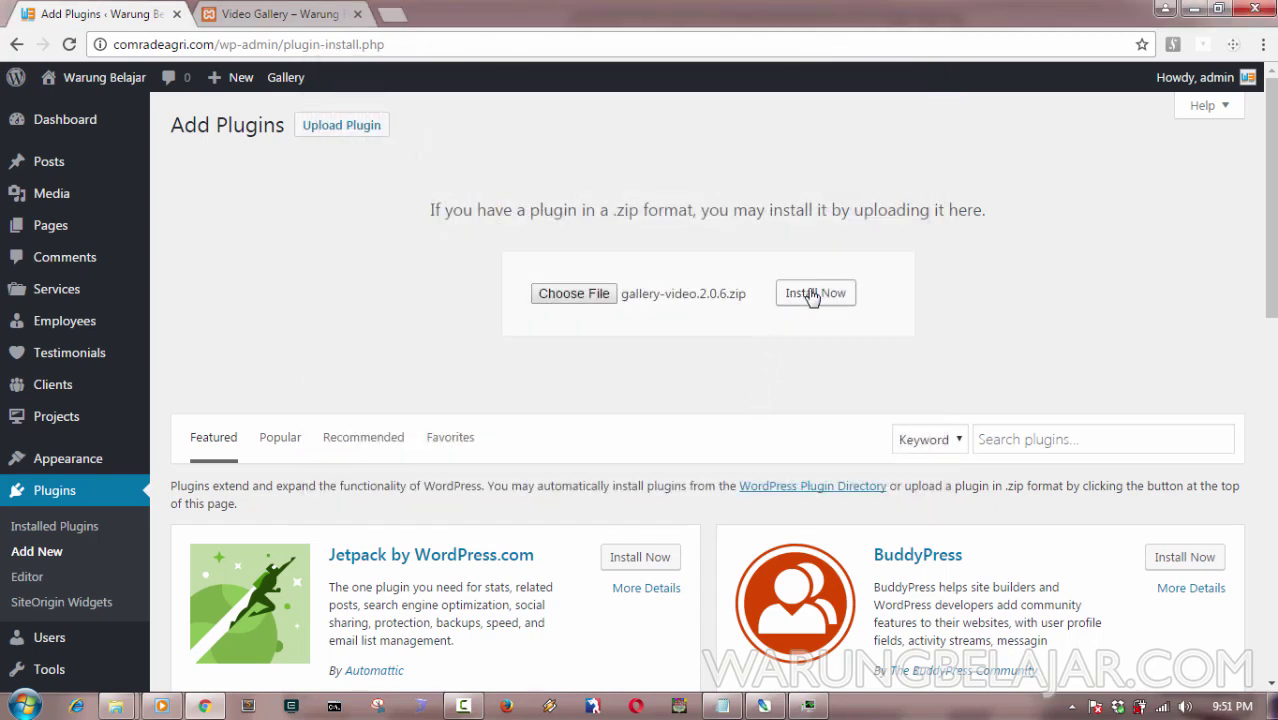
# Install the uploaded video gallery plugin and activate it.
pyautogui.click(812, 292)
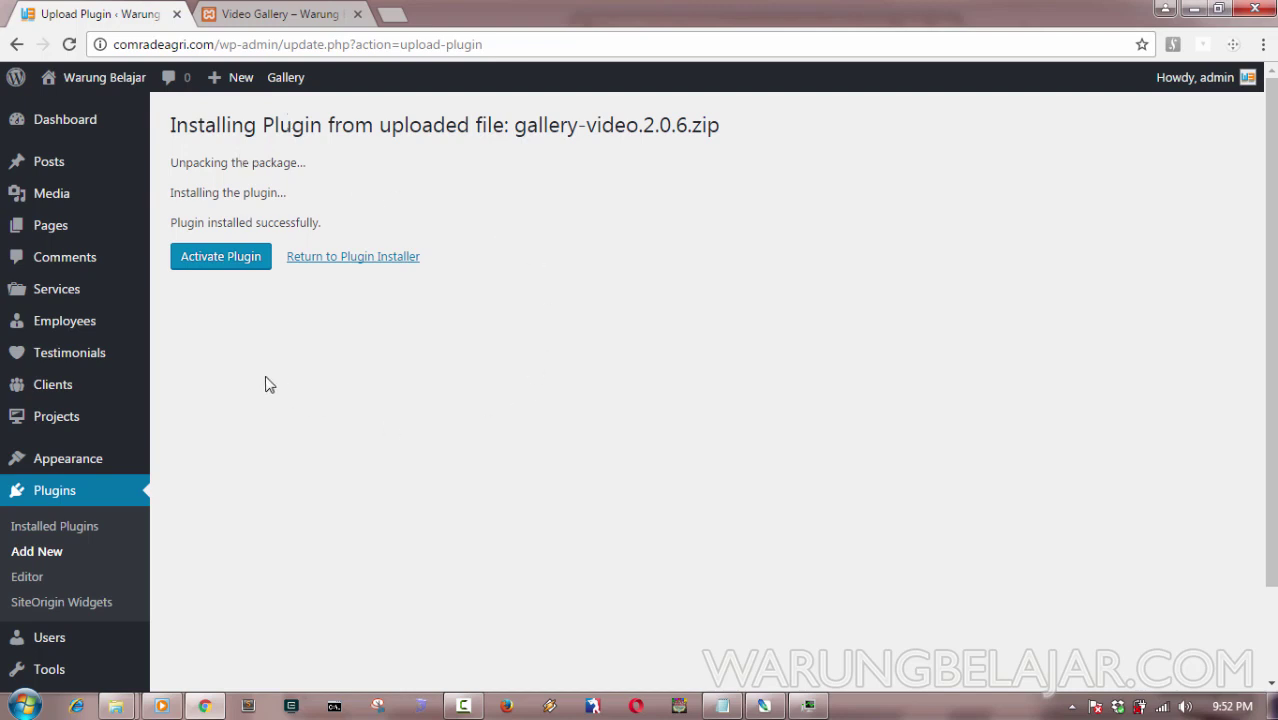
pyautogui.click(226, 272)
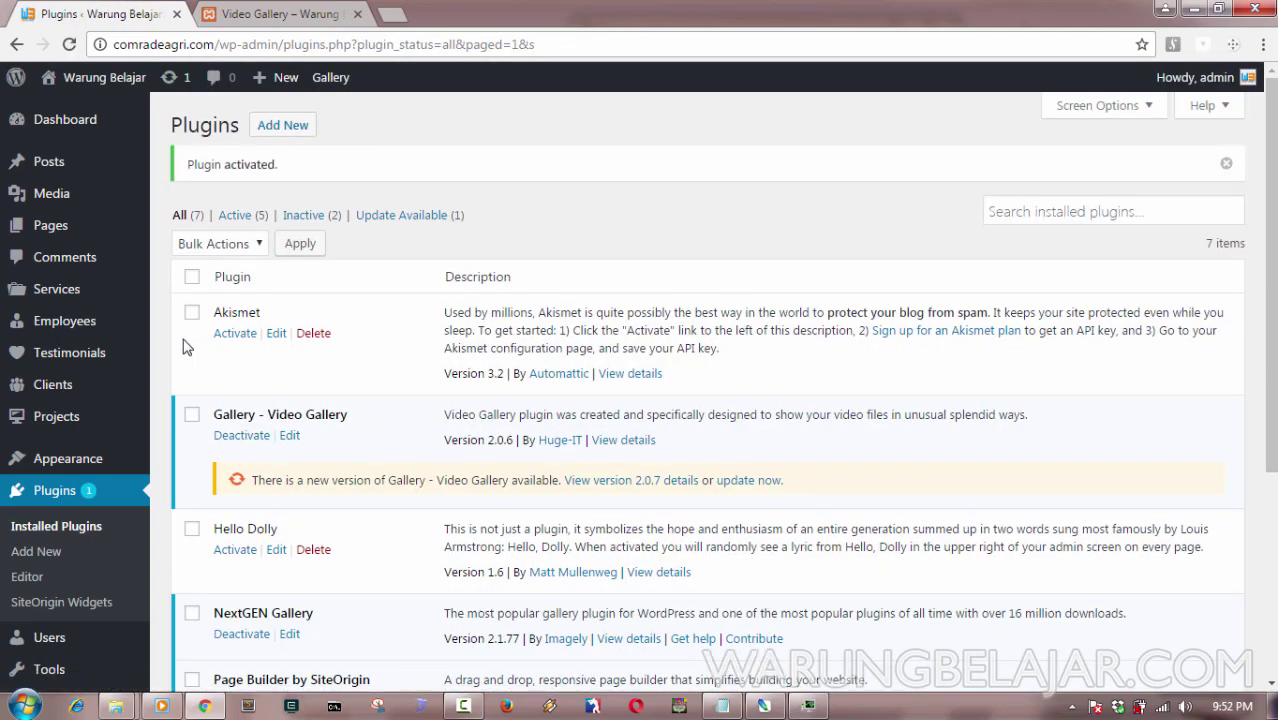
pyautogui.scroll(-1, 881, 285)
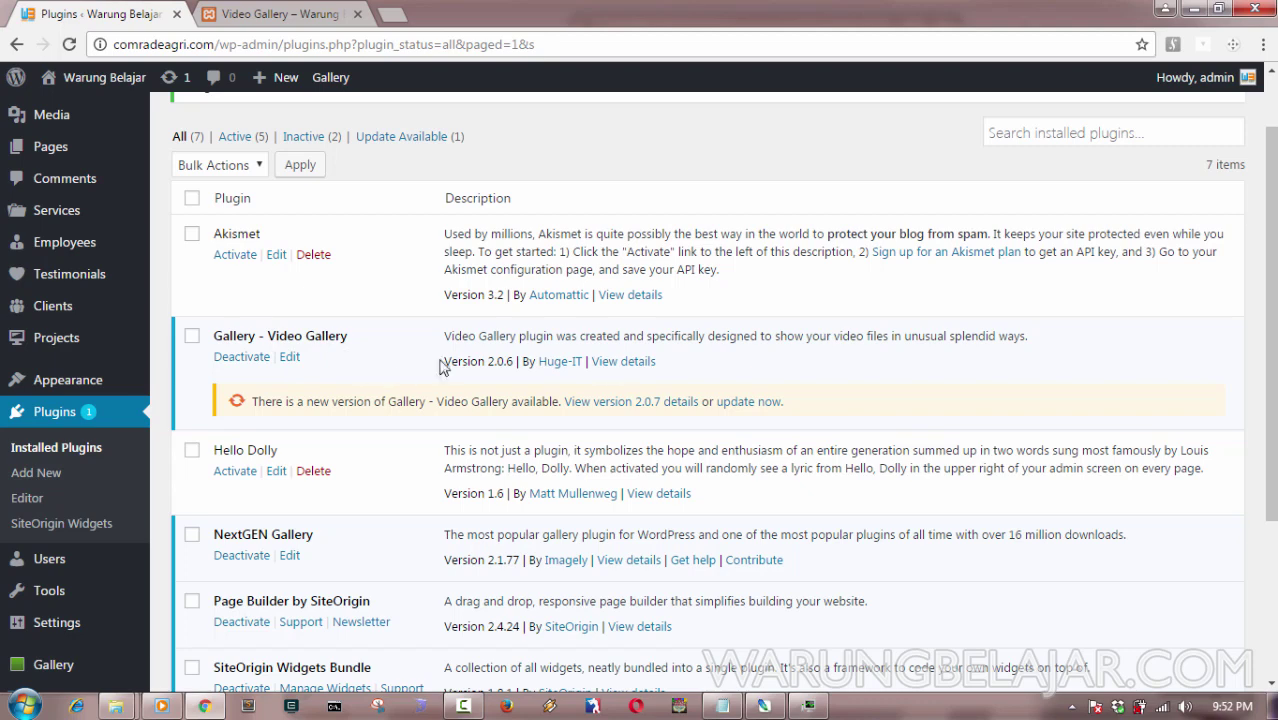
pyautogui.scroll(1, 443, 368)
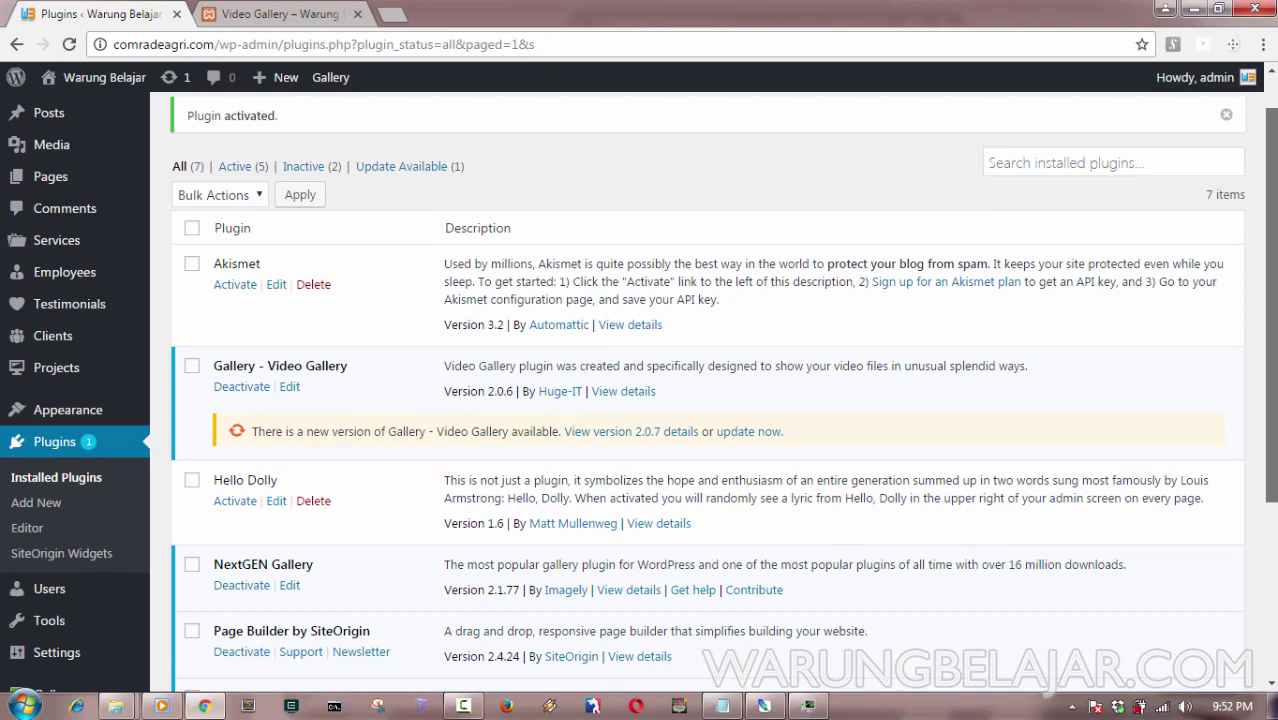
# Open the Huge-IT video galleries overview and add a new video gallery.
pyautogui.moveTo(1263, 323); pyautogui.dragTo(1253, 446)
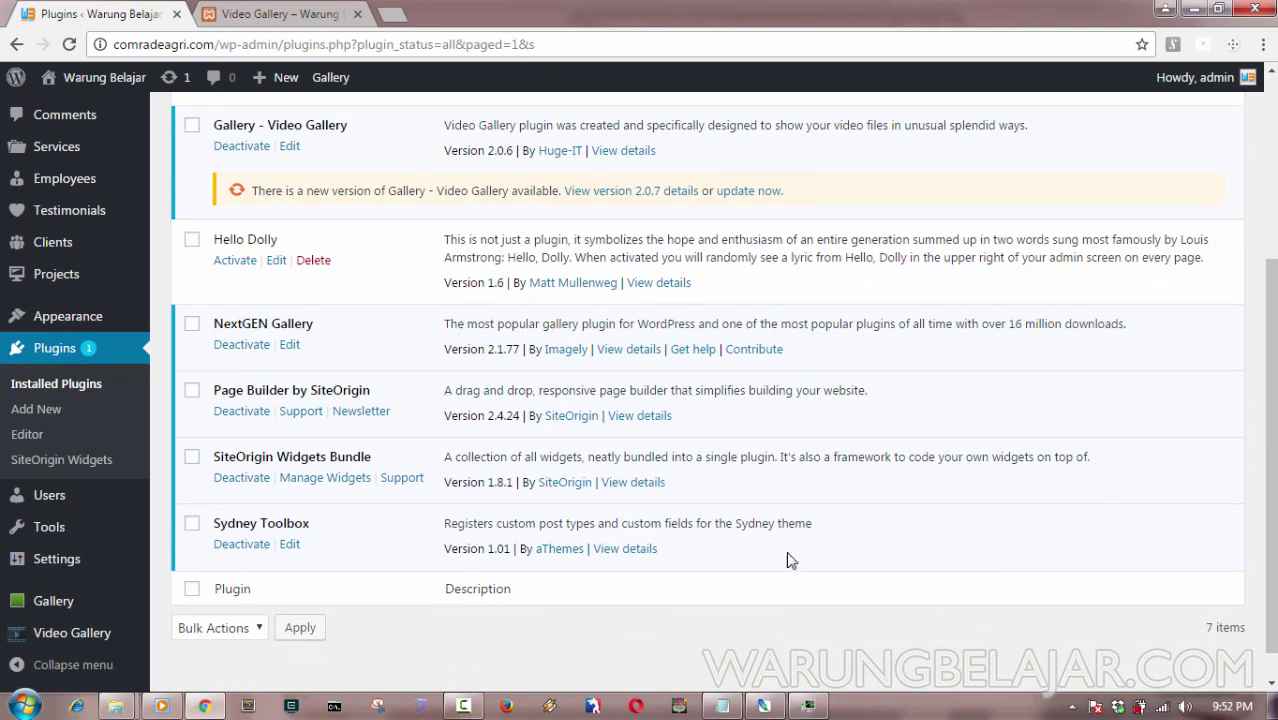
pyautogui.moveTo(116, 636)
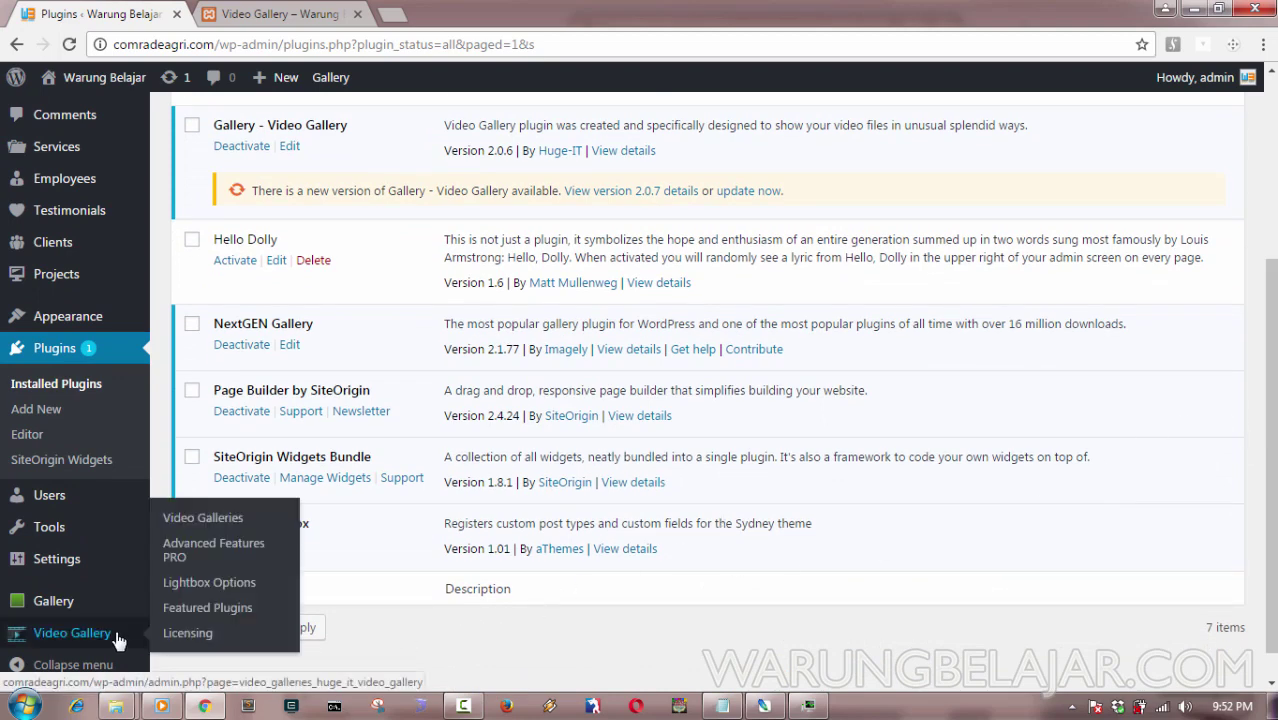
pyautogui.click(197, 527)
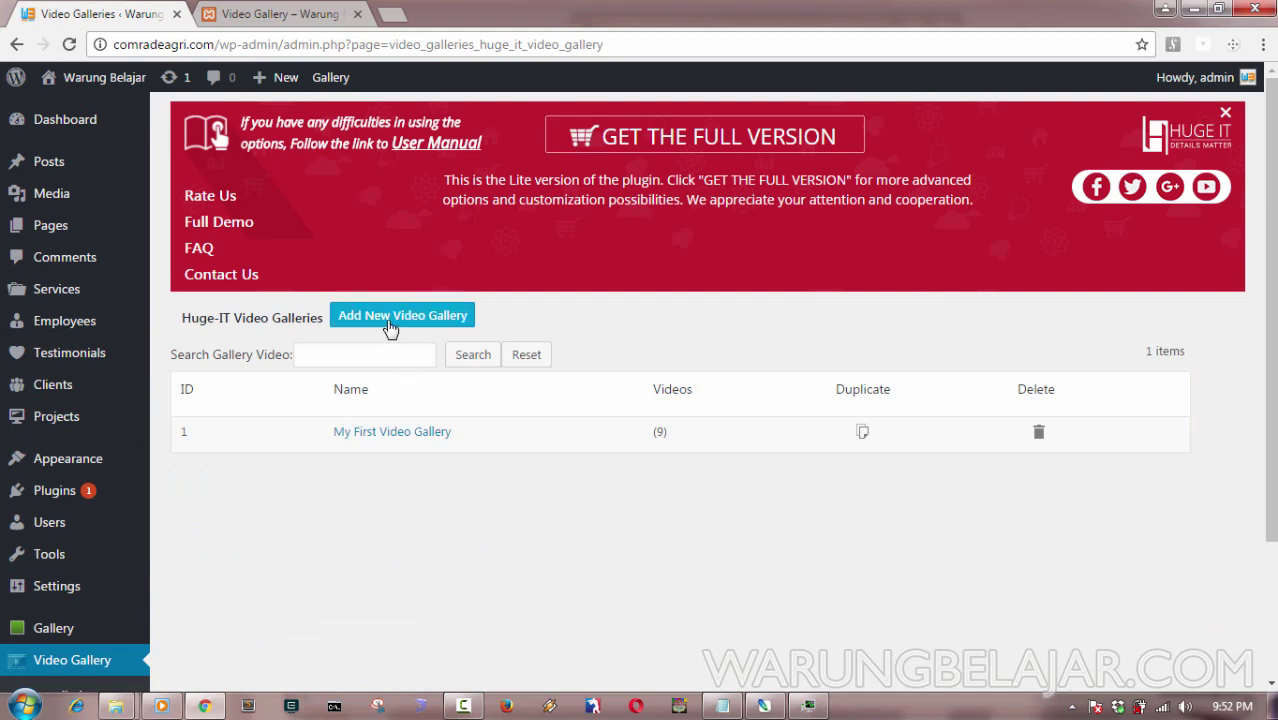
pyautogui.click(466, 333)
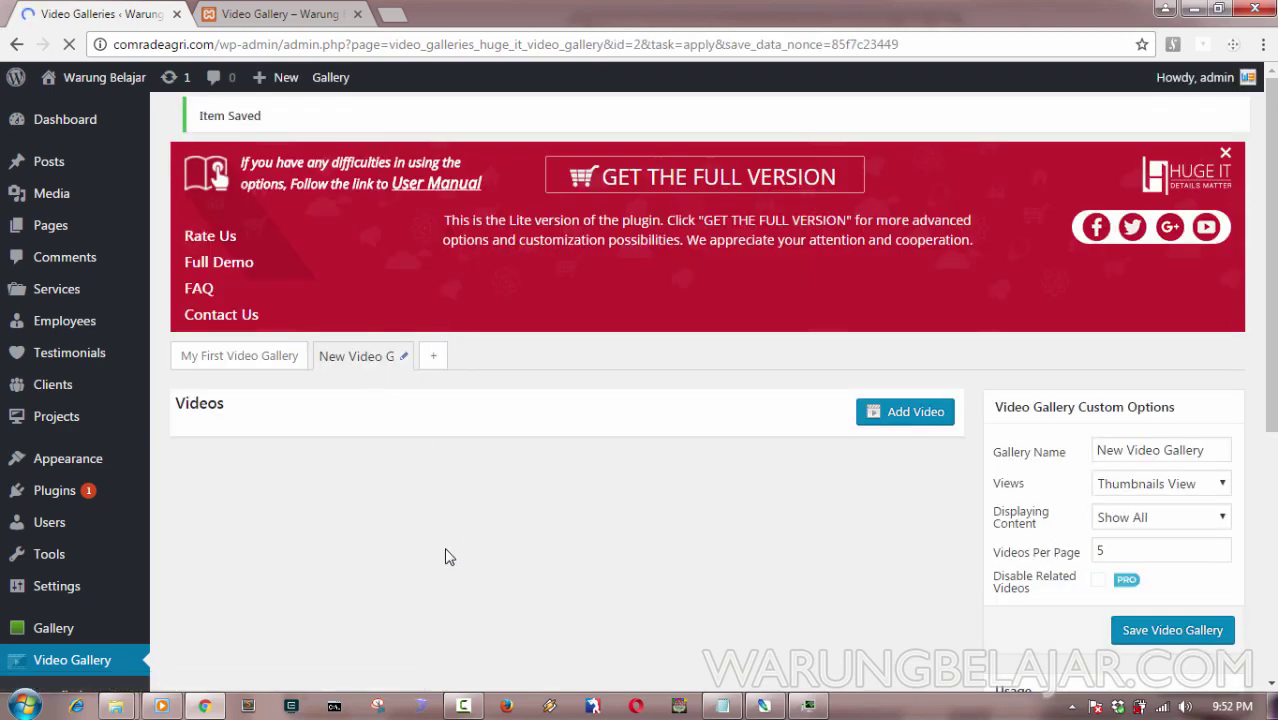
# Name the new video gallery "Gallery Warung Belajar".
pyautogui.scroll(-1, 1000, 400)
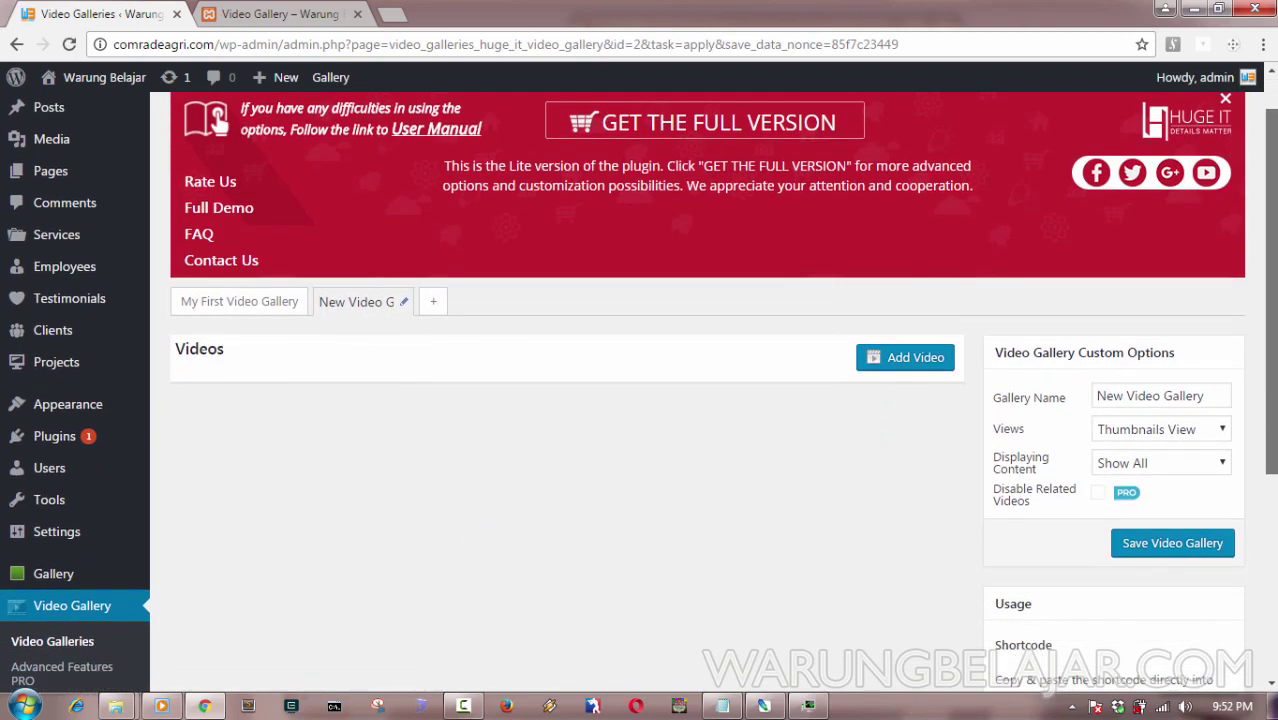
pyautogui.moveTo(1209, 391); pyautogui.dragTo(1048, 390)
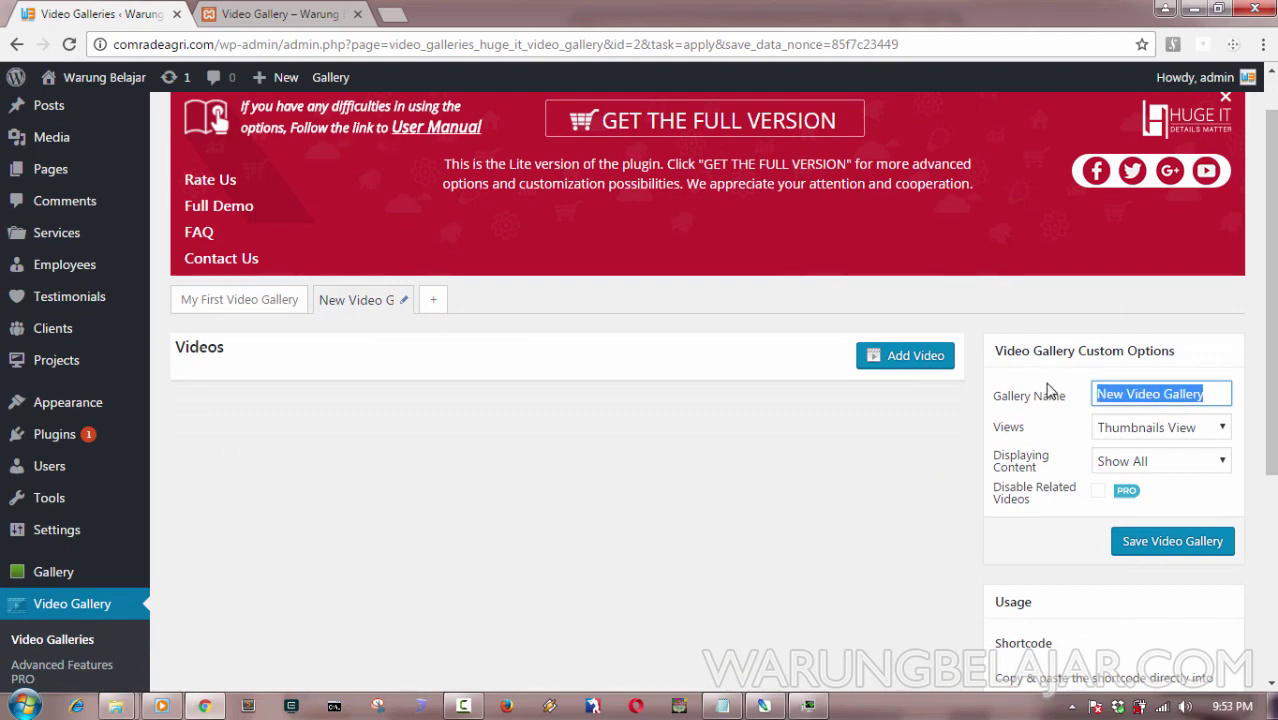
pyautogui.write('Gallery Warung')
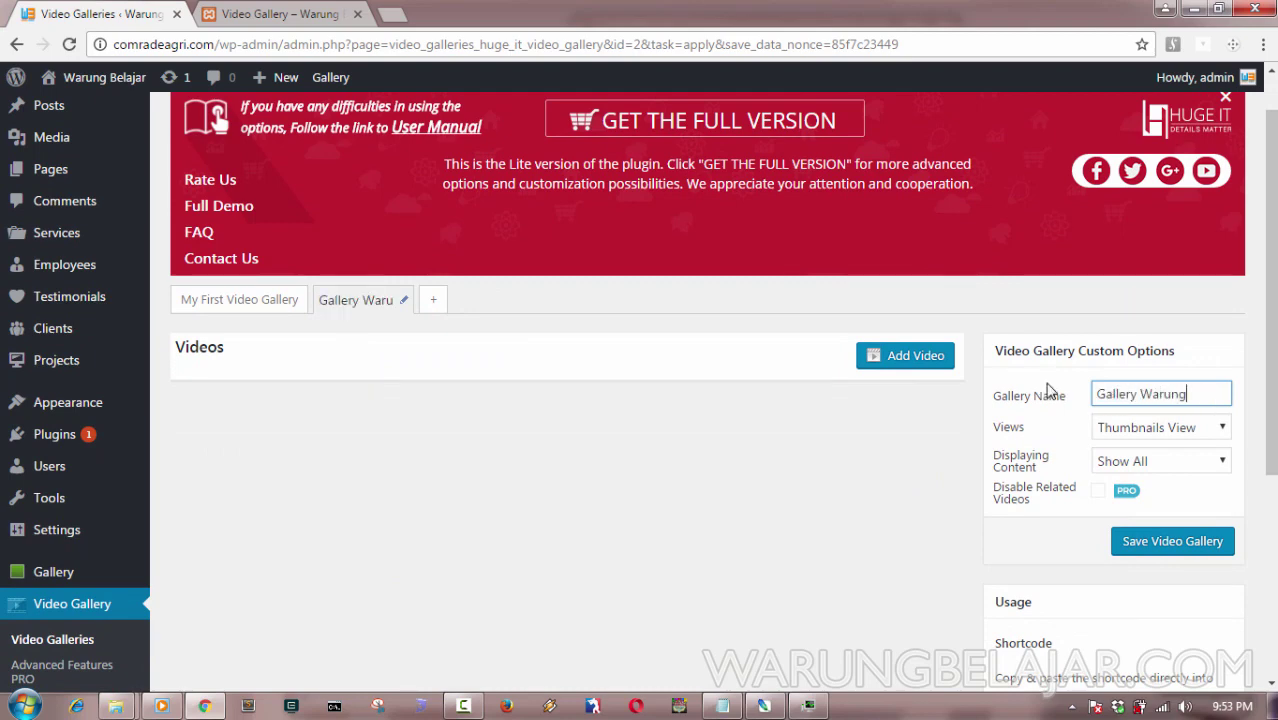
pyautogui.write(' Belajar')
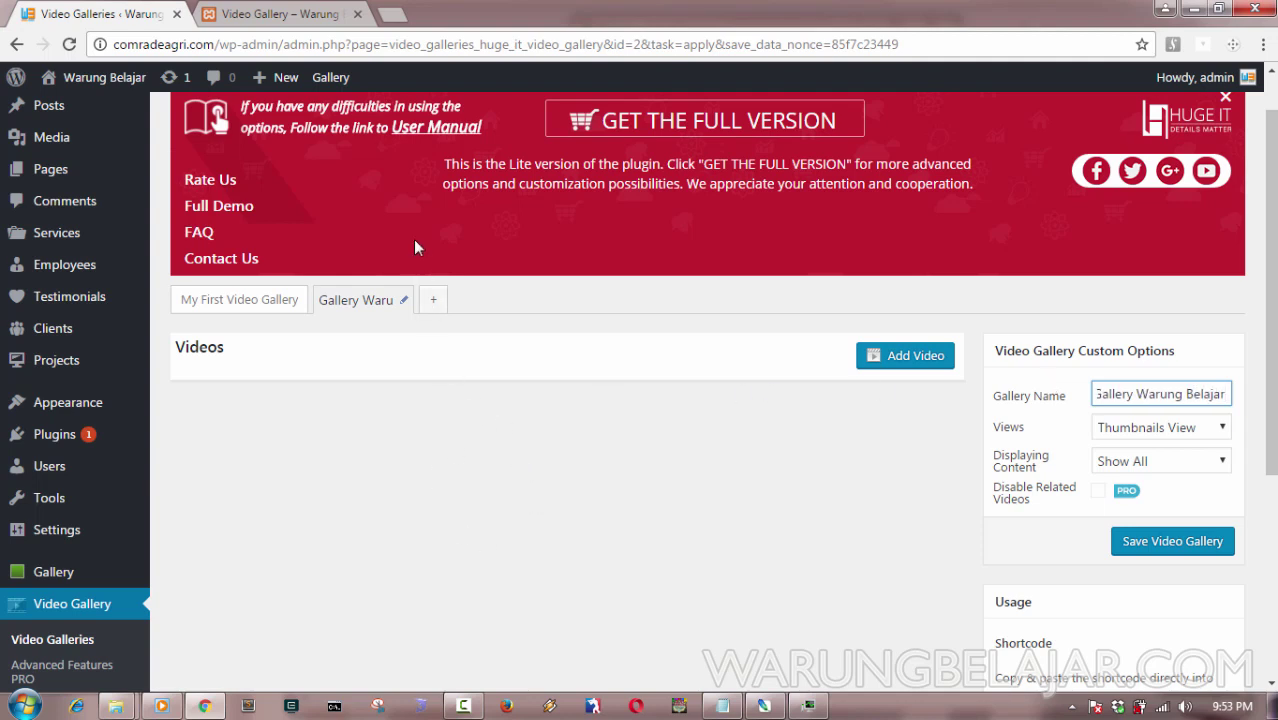
# Open YouTube in a new browser tab and search for "warung belajar".
pyautogui.click(391, 14)
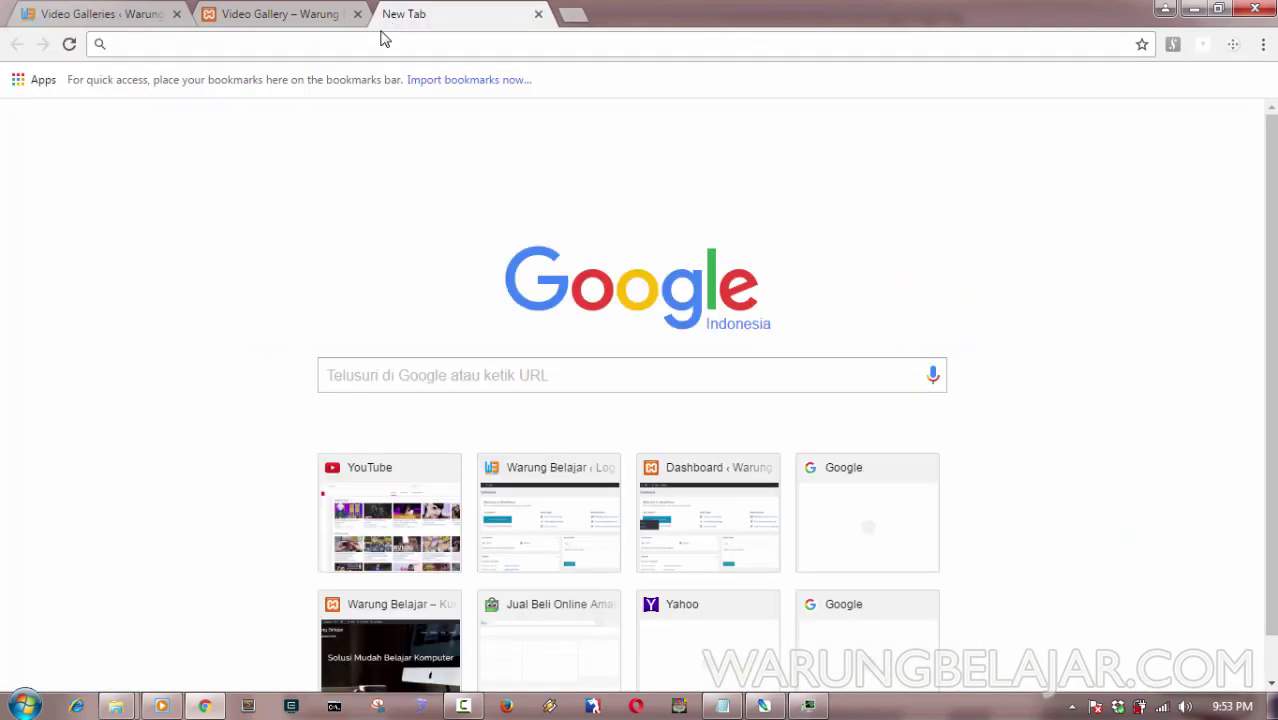
pyautogui.write('yout')
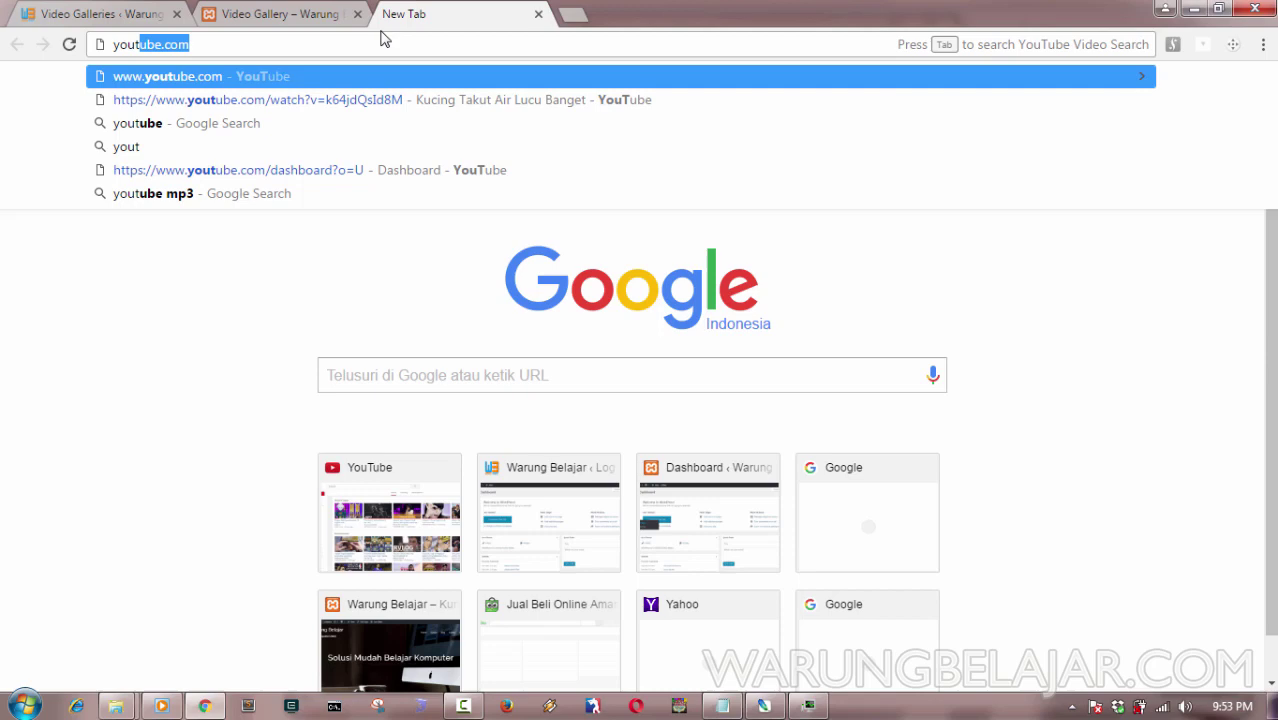
pyautogui.press('Return')
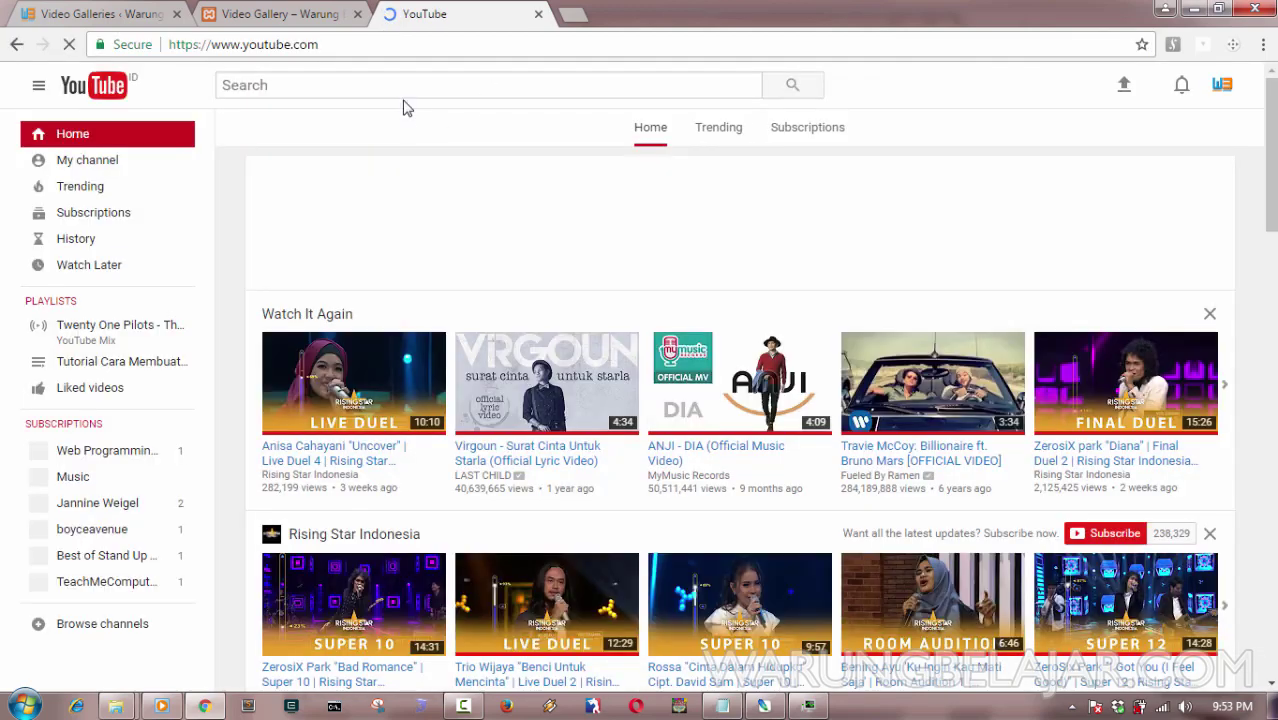
pyautogui.write('warung belka')
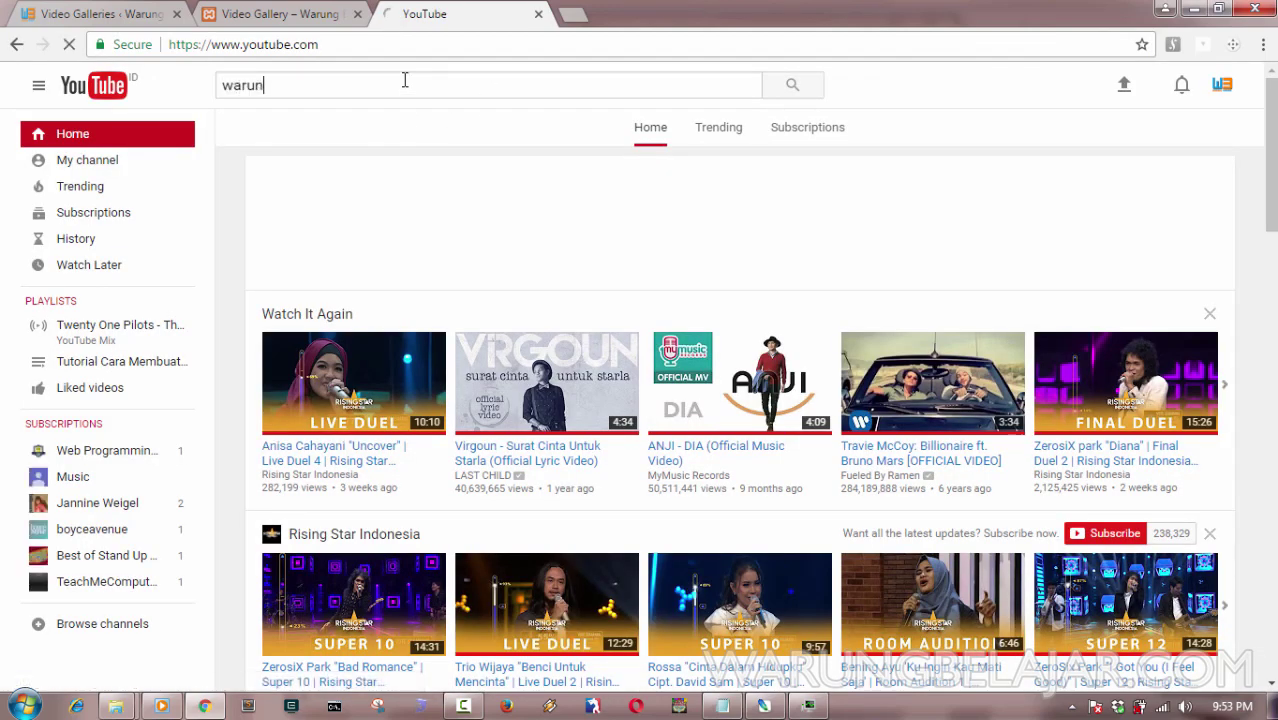
pyautogui.press('BackSpace')
pyautogui.press('BackSpace')
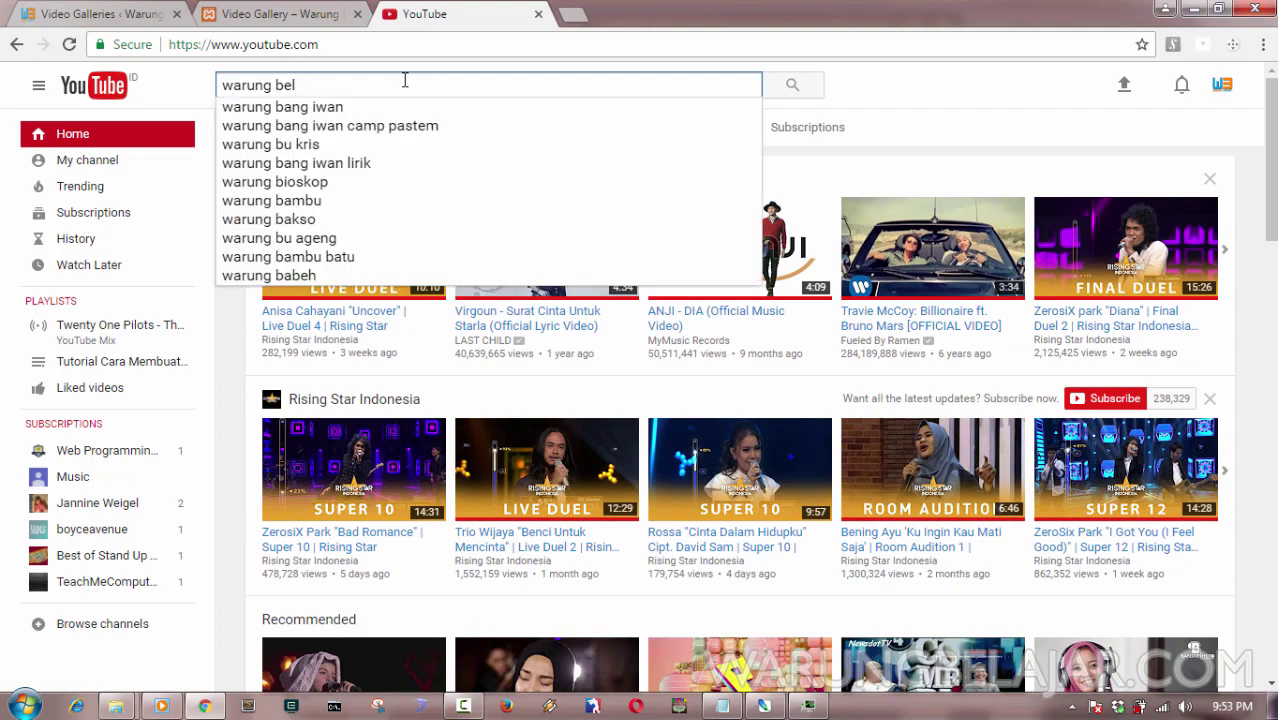
pyautogui.write('ajar')
pyautogui.press('Return')
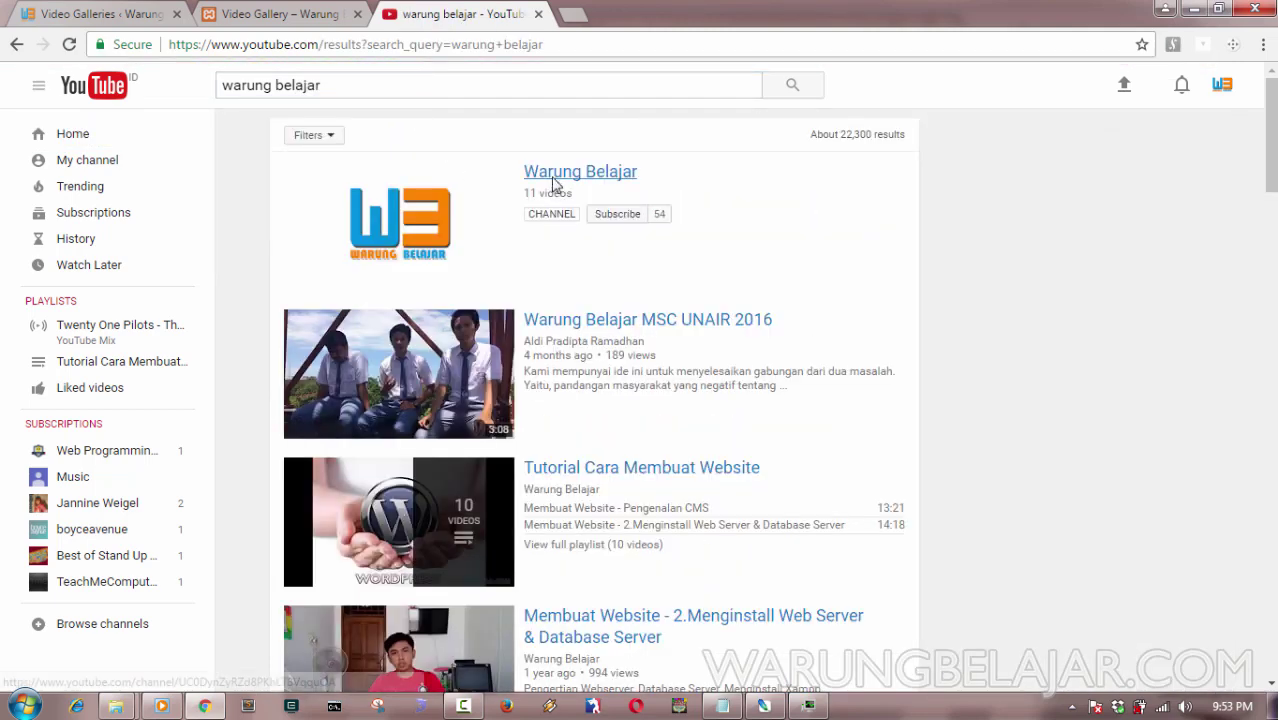
# Open the Warung Belajar channel and advance its uploads to the next set of videos.
pyautogui.click(553, 178)
pyautogui.moveTo(553, 183)
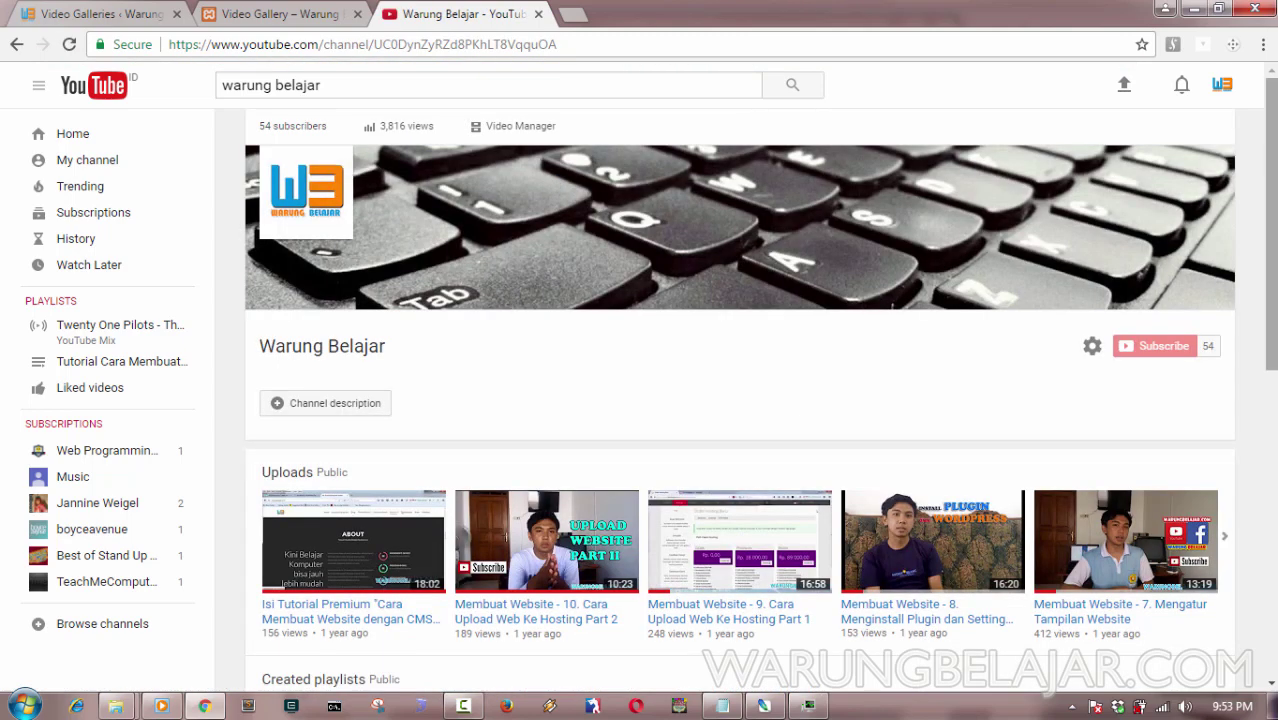
pyautogui.moveTo(1275, 245)
pyautogui.mouseDown()
pyautogui.moveTo(1275, 362)
pyautogui.moveTo(1274, 246)
pyautogui.mouseUp()
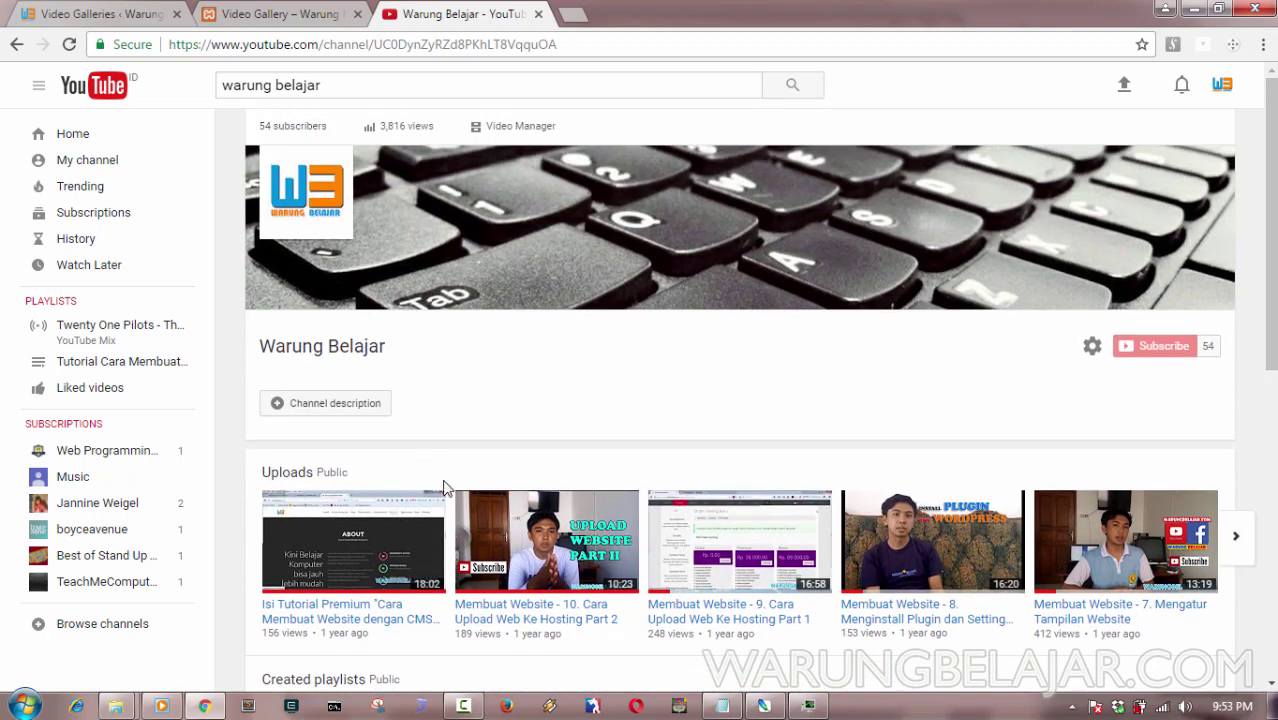
pyautogui.scroll(-2, 440, 470)
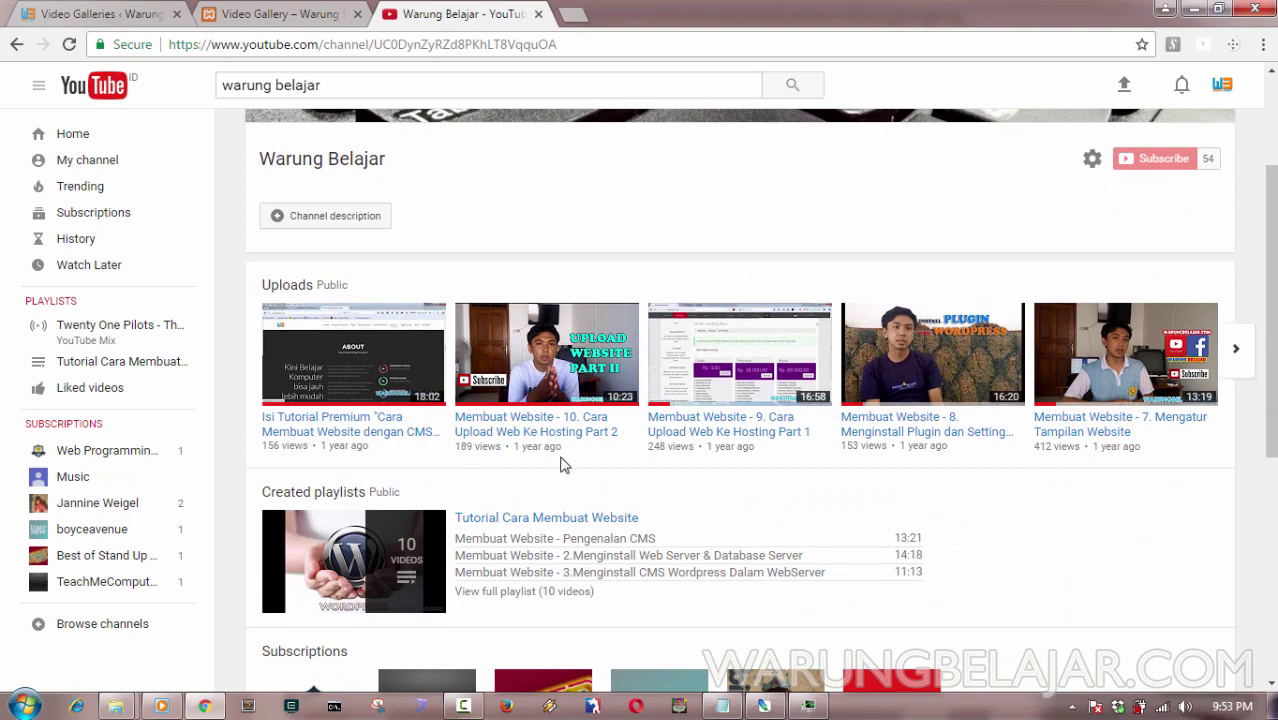
pyautogui.click(1232, 364)
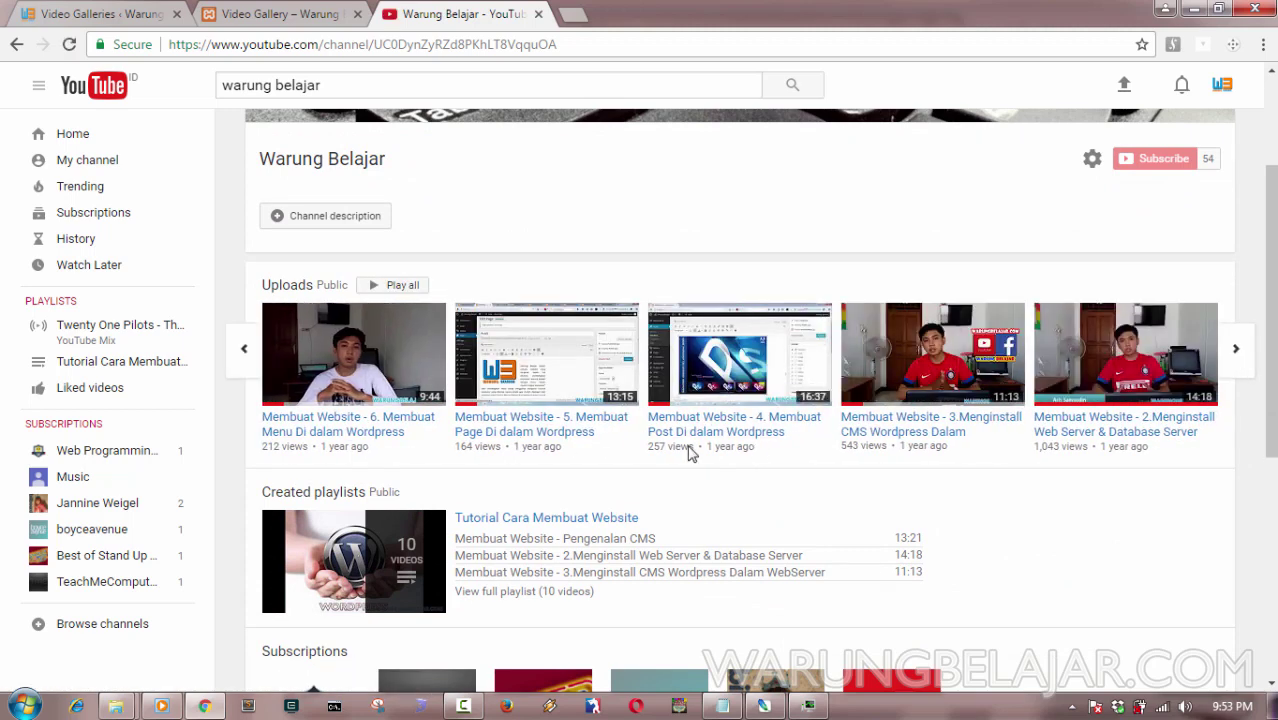
# Open the video "Membuat Website - 6. Membuat Menu Di dalam Wordpress" in a new browser tab and mute it.
pyautogui.rightClick(340, 430)
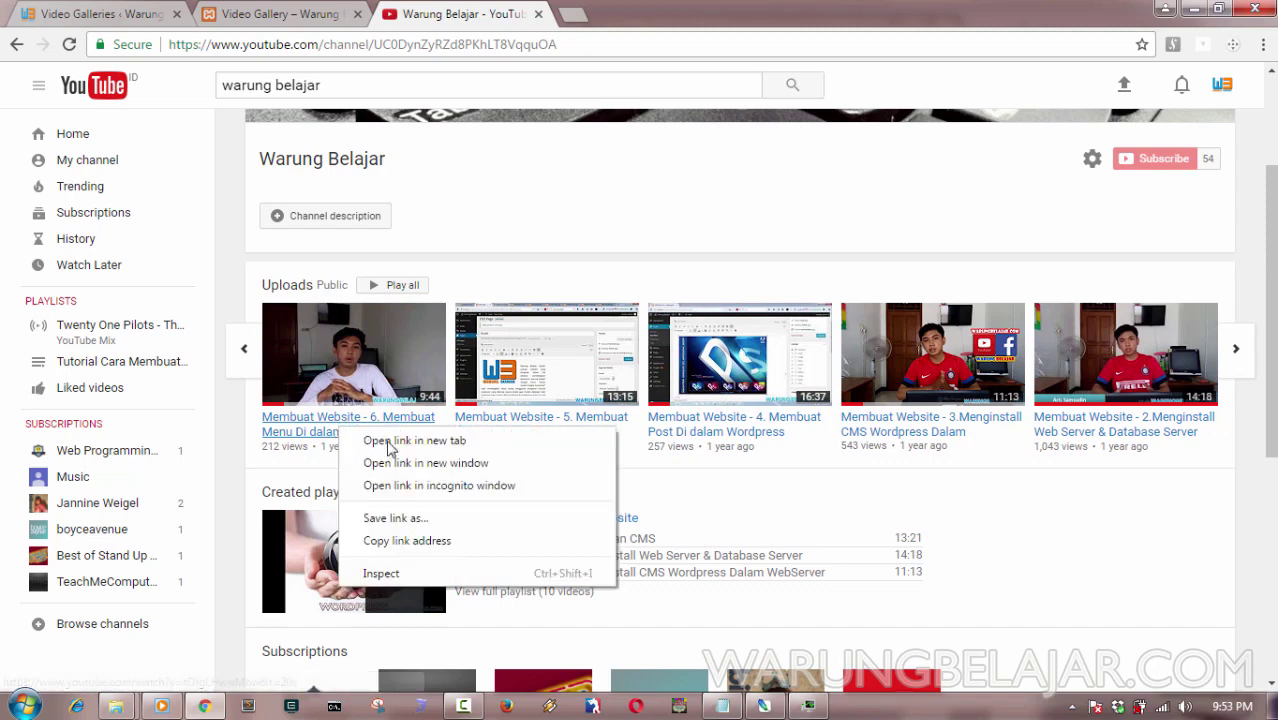
pyautogui.click(427, 541)
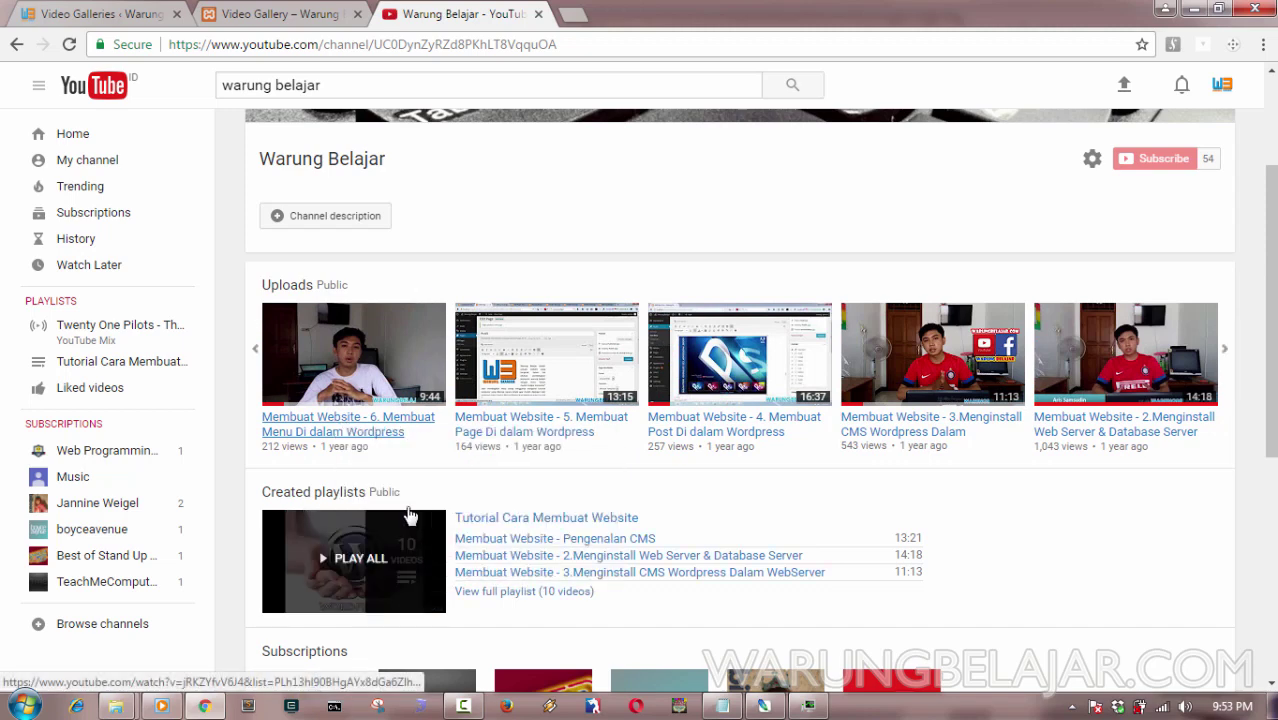
pyautogui.rightClick(380, 431)
pyautogui.click(420, 440)
pyautogui.click(625, 14)
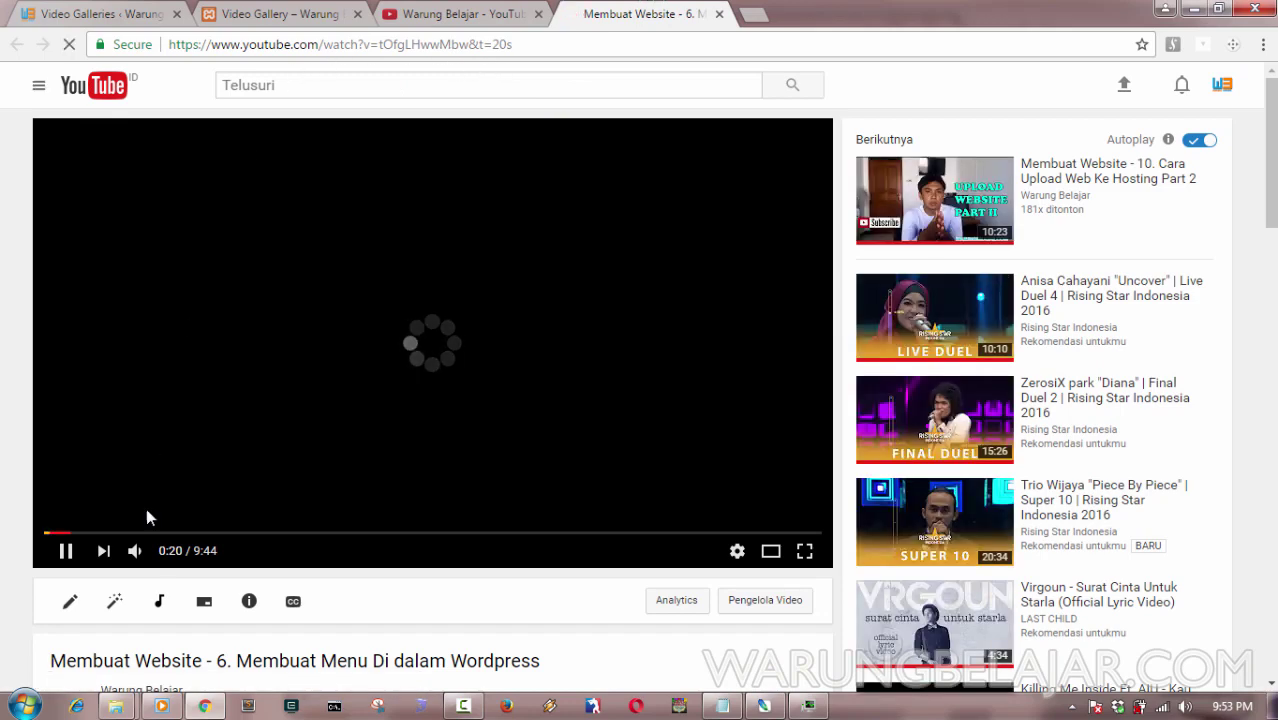
pyautogui.click(136, 551)
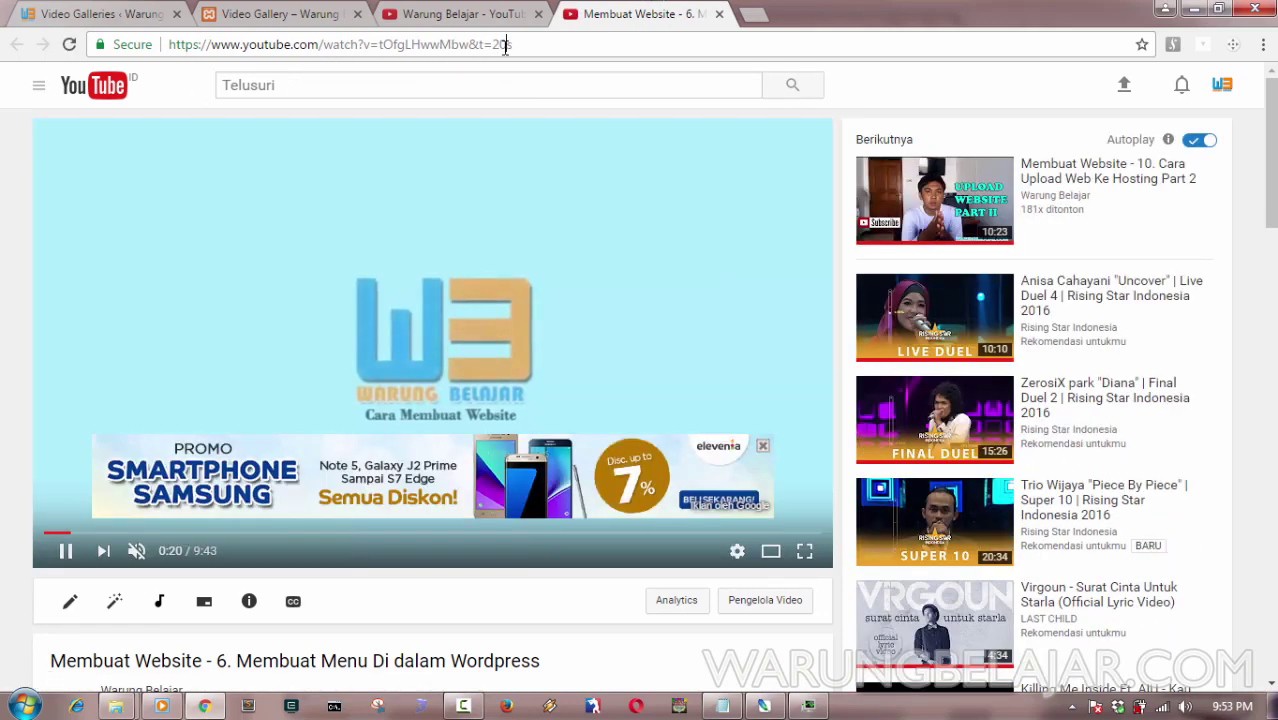
# Copy the video's web address and paste it as the URL of a new video in the WordPress gallery.
pyautogui.click(505, 44)
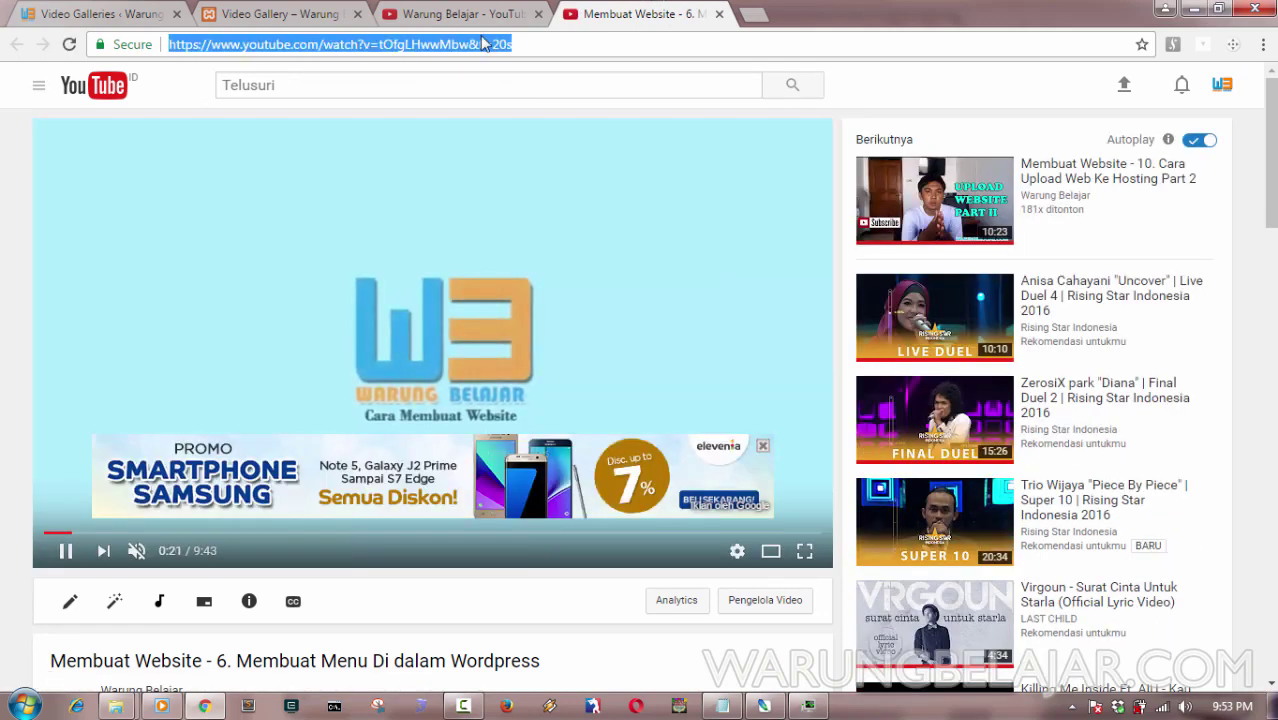
pyautogui.rightClick(479, 45)
pyautogui.click(510, 110)
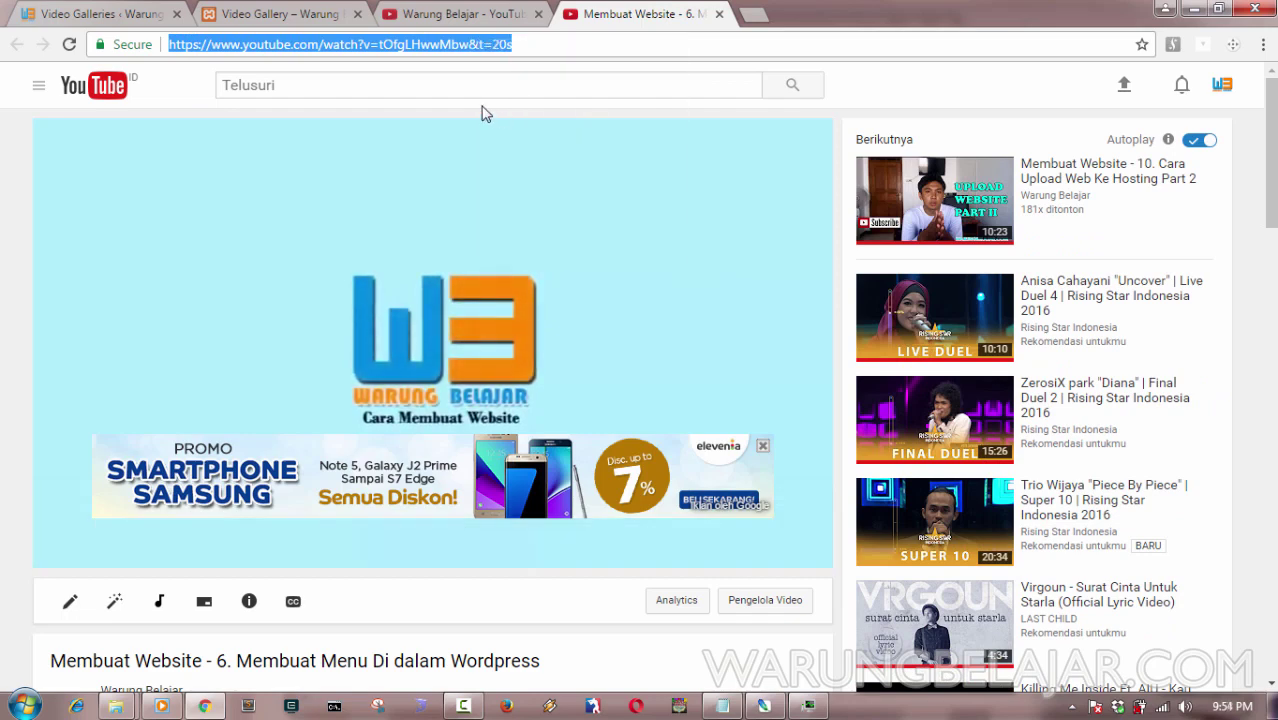
pyautogui.click(128, 10)
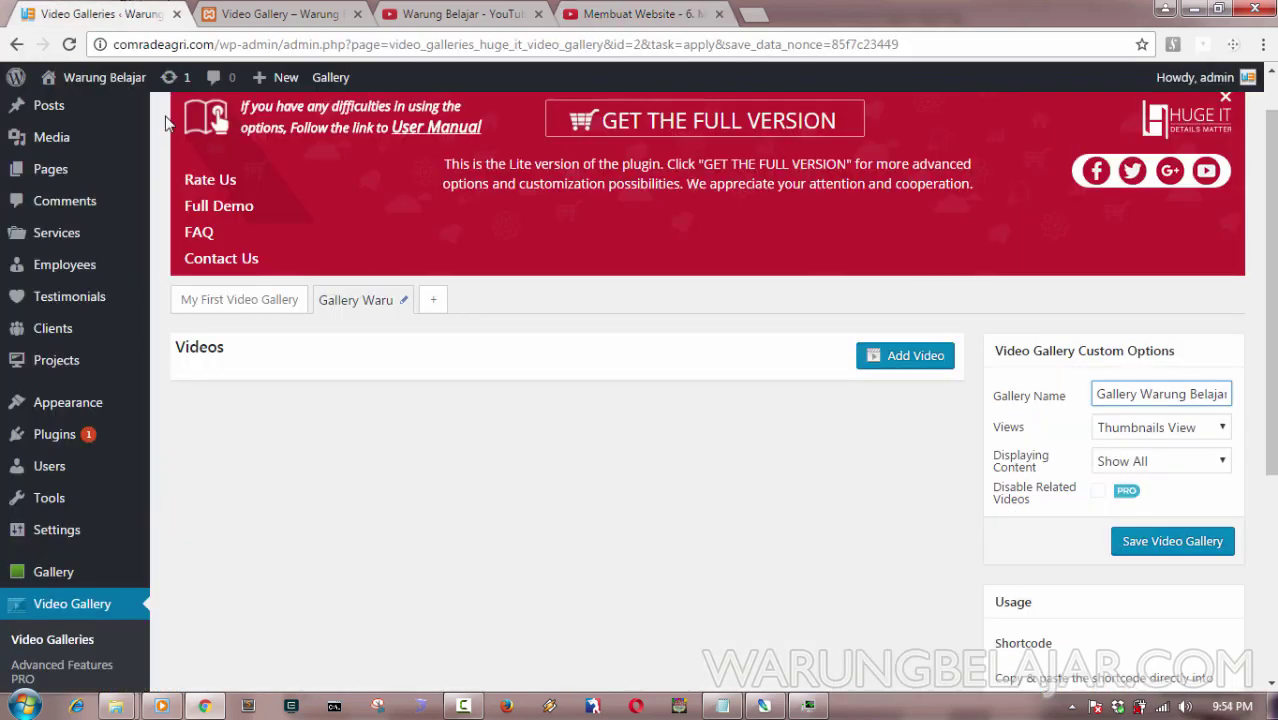
pyautogui.click(901, 366)
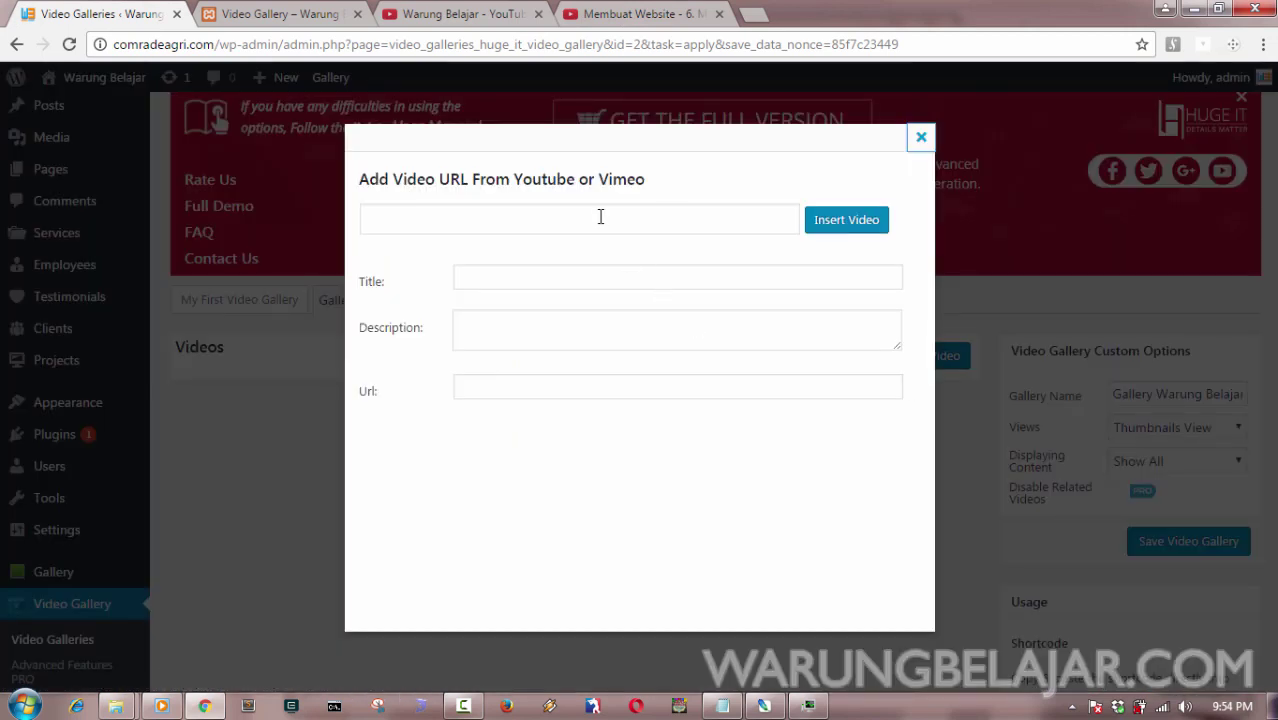
pyautogui.click(490, 216)
pyautogui.rightClick(490, 216)
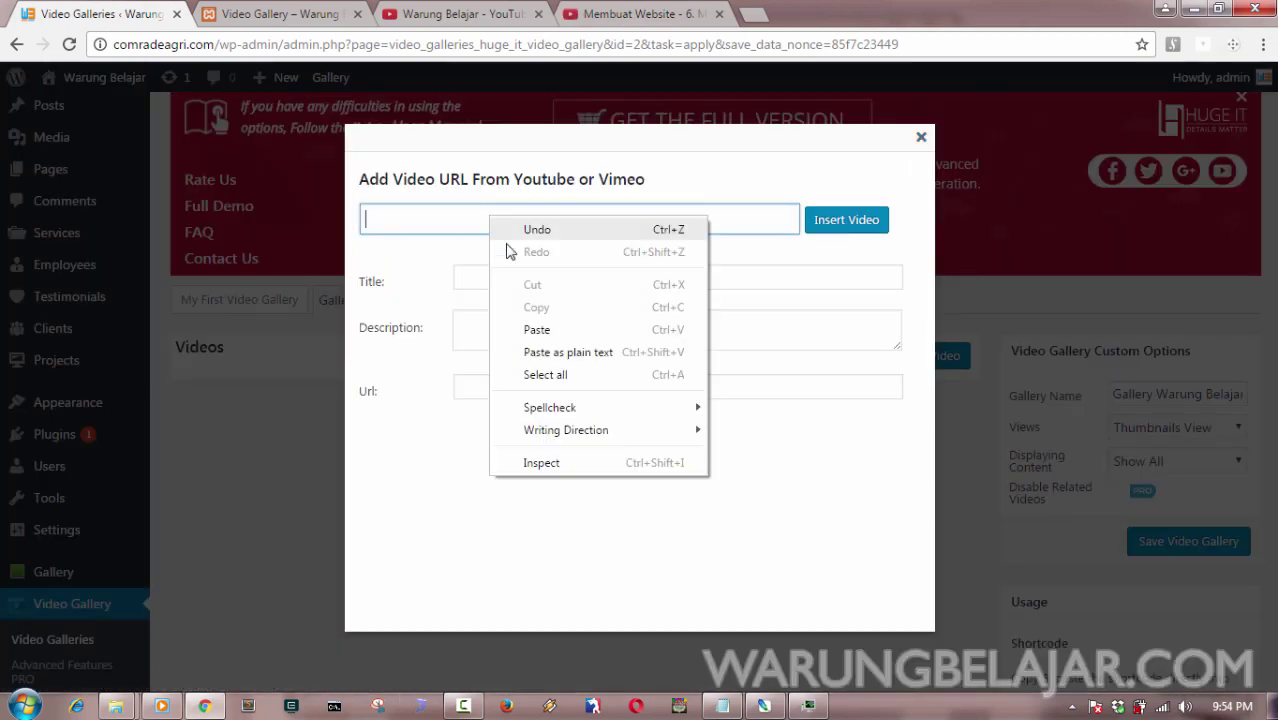
pyautogui.click(530, 329)
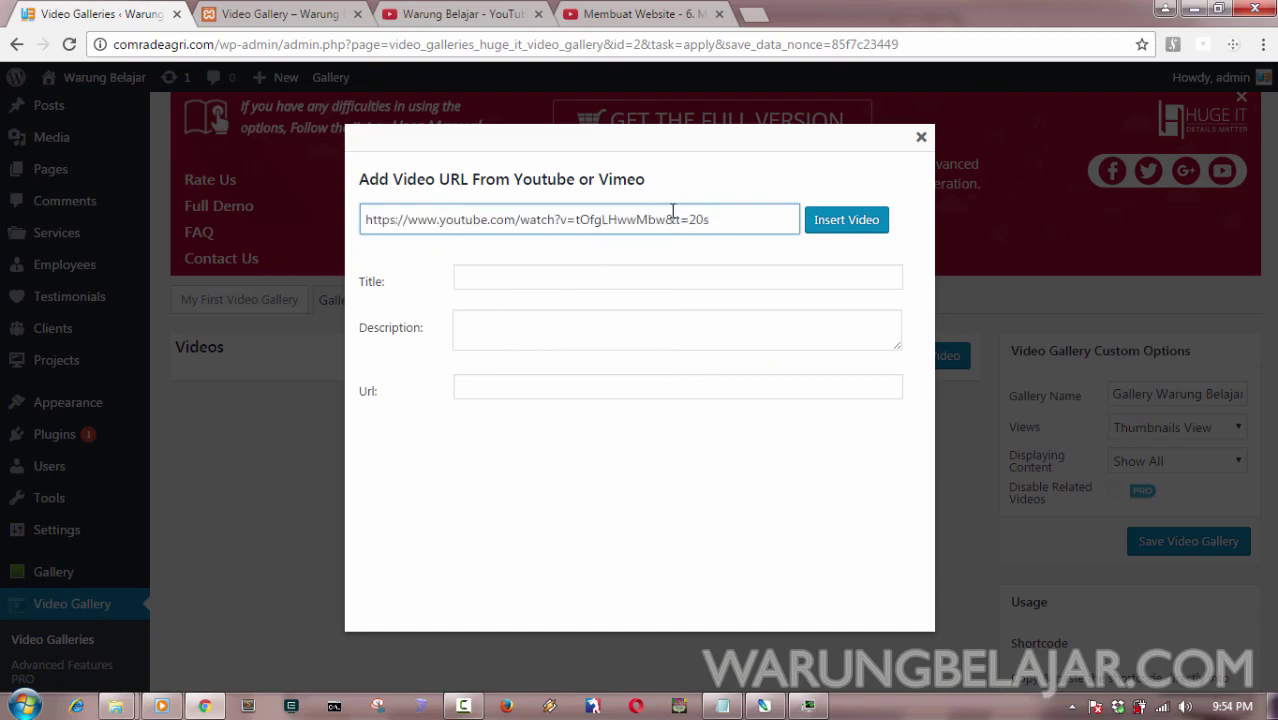
# Title the new video "Membuat Menu didalam wordpress" and insert it into the gallery.
pyautogui.click(529, 276)
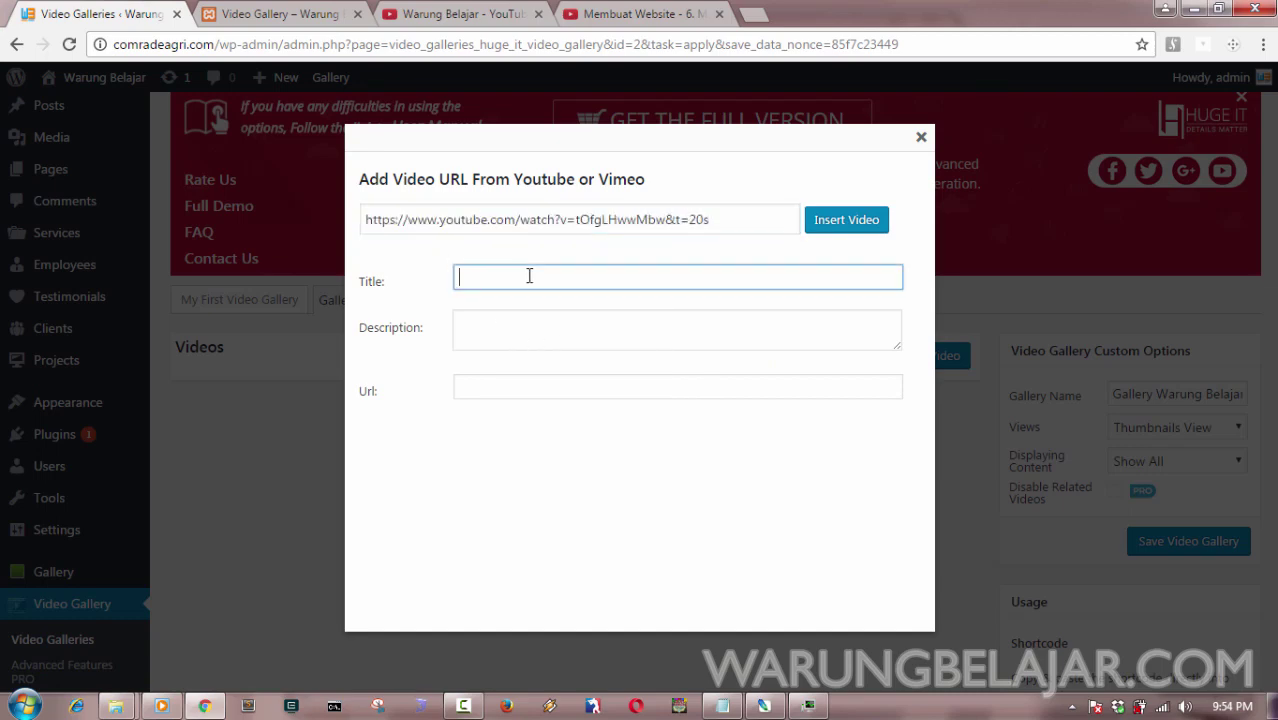
pyautogui.click(640, 14)
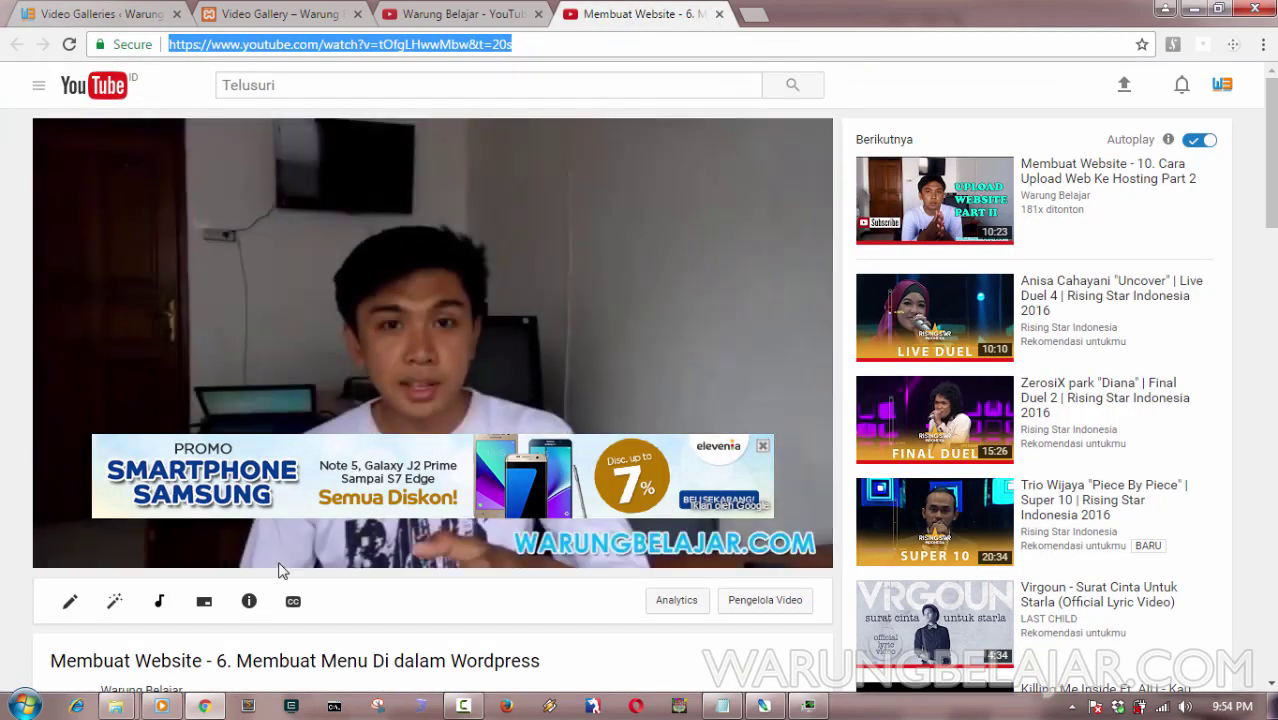
pyautogui.click(43, 12)
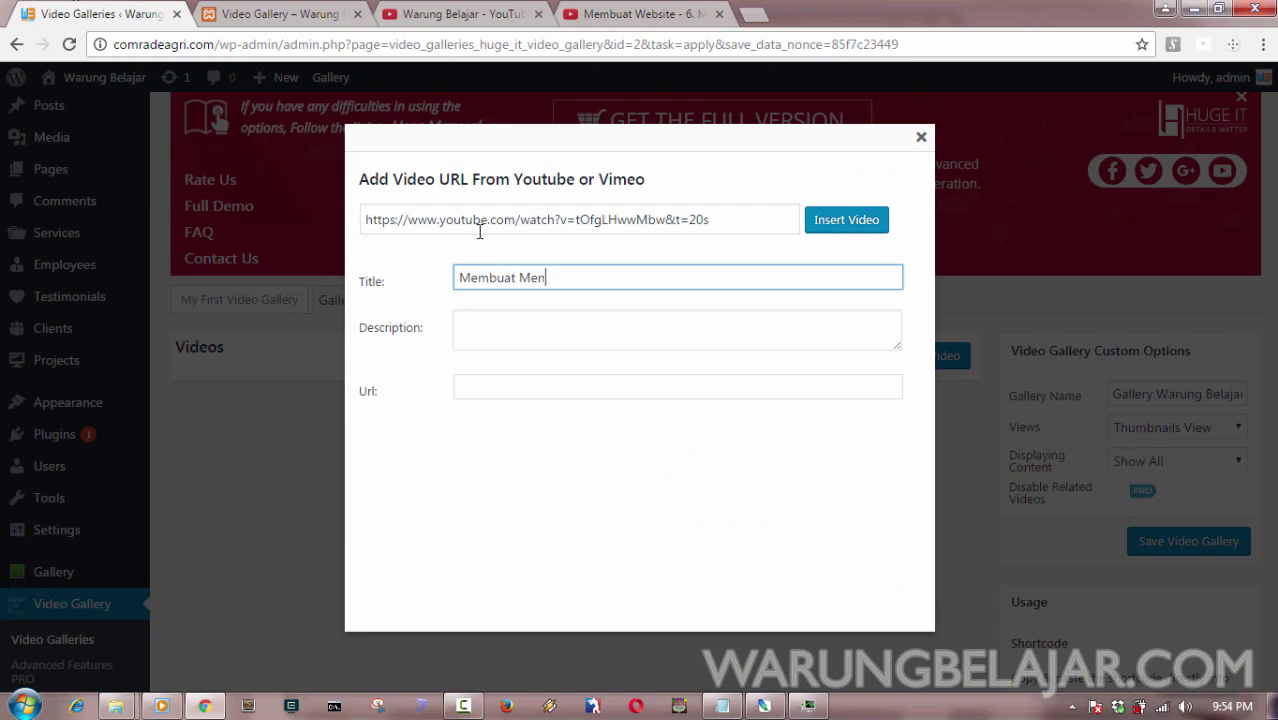
pyautogui.write('dalam wordpress')
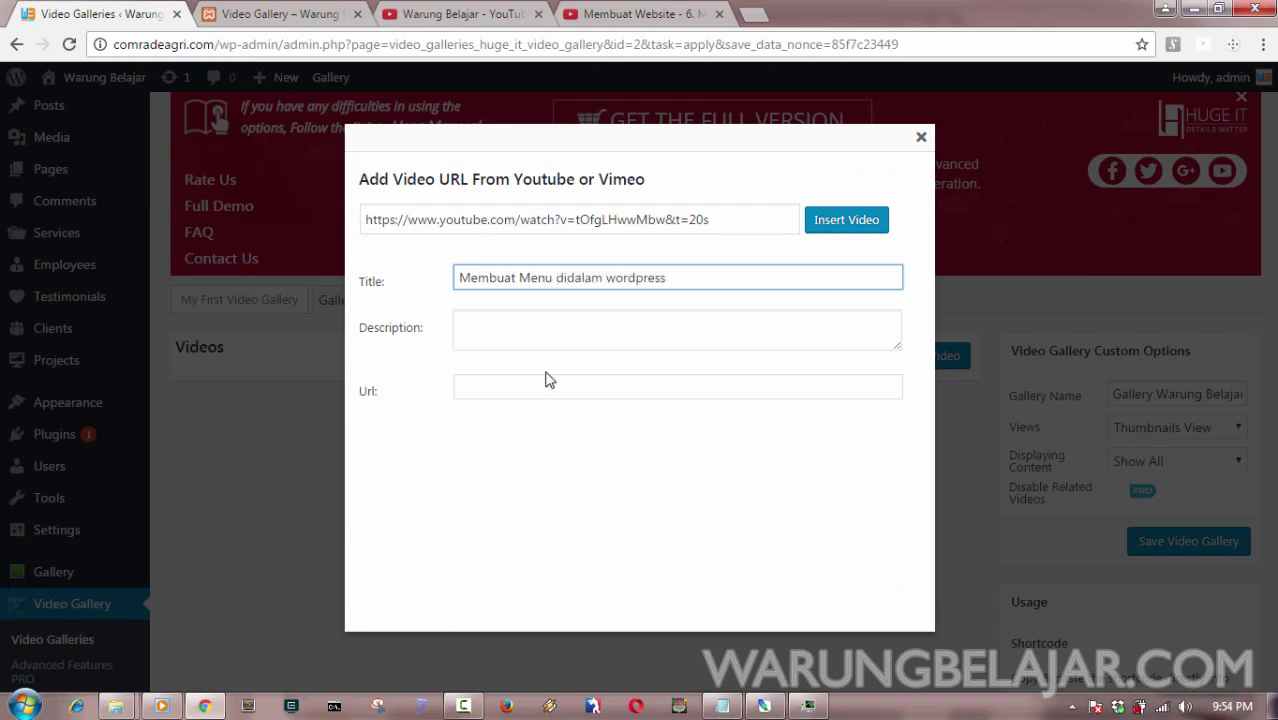
pyautogui.click(559, 336)
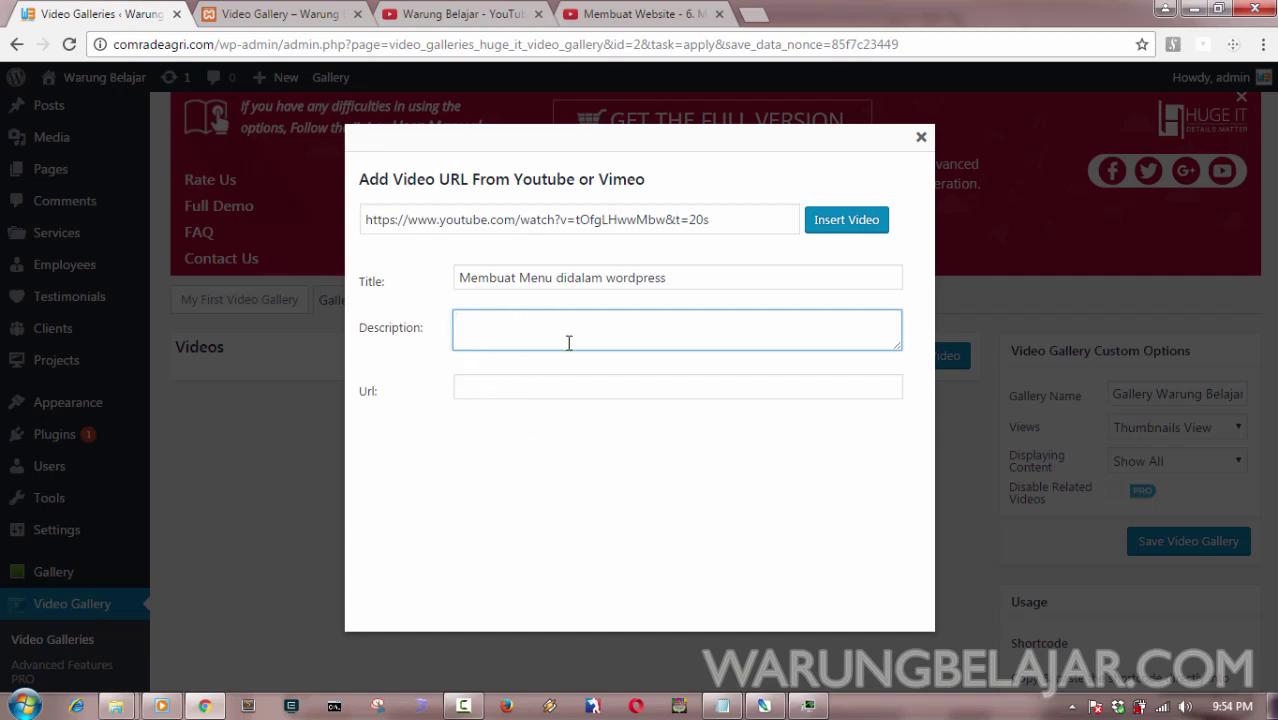
pyautogui.click(848, 226)
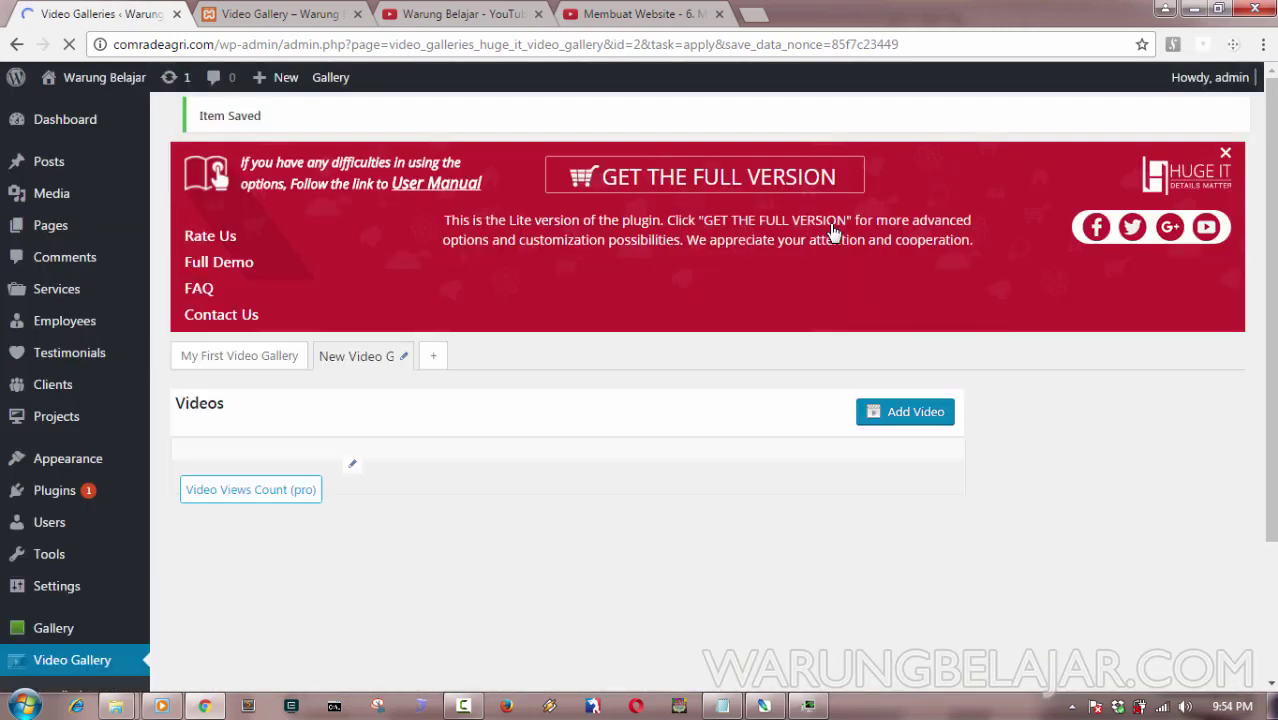
pyautogui.scroll(-2, 348, 597)
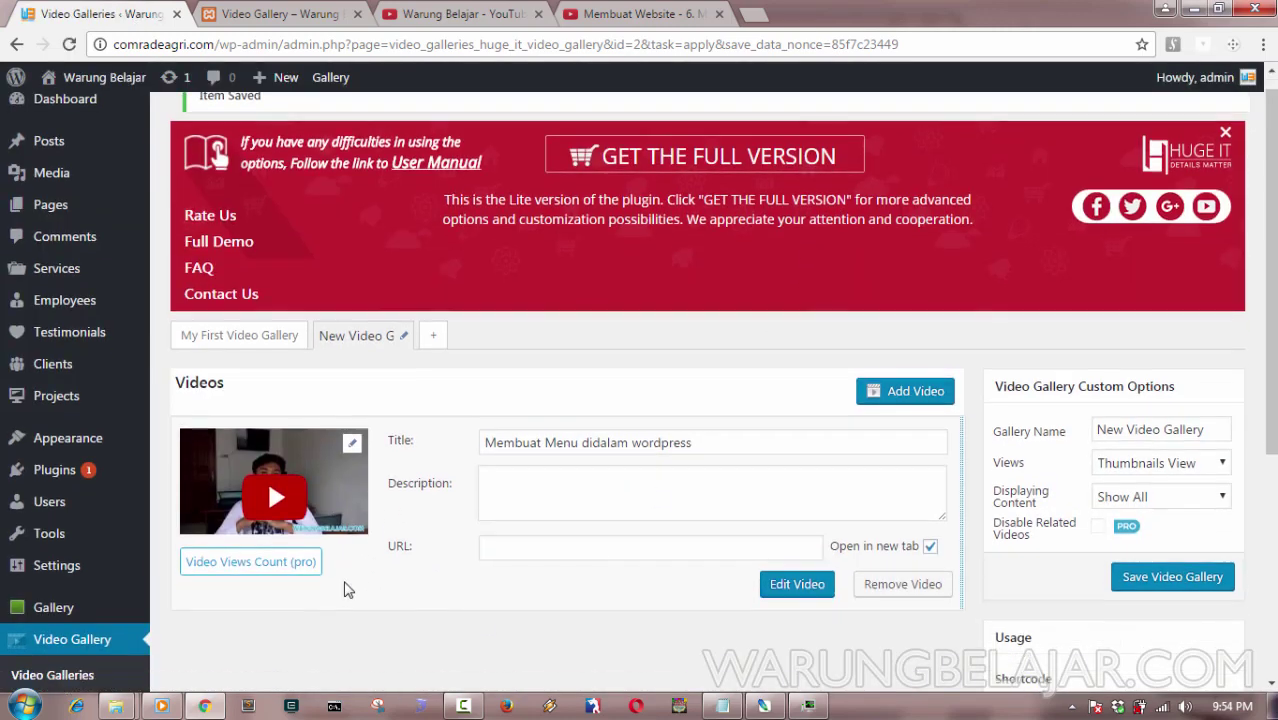
# Open the YouTube video "Membuat Website - 10. Cara Upload Web Ke Hosting Part 2" and copy its web address.
pyautogui.click(638, 14)
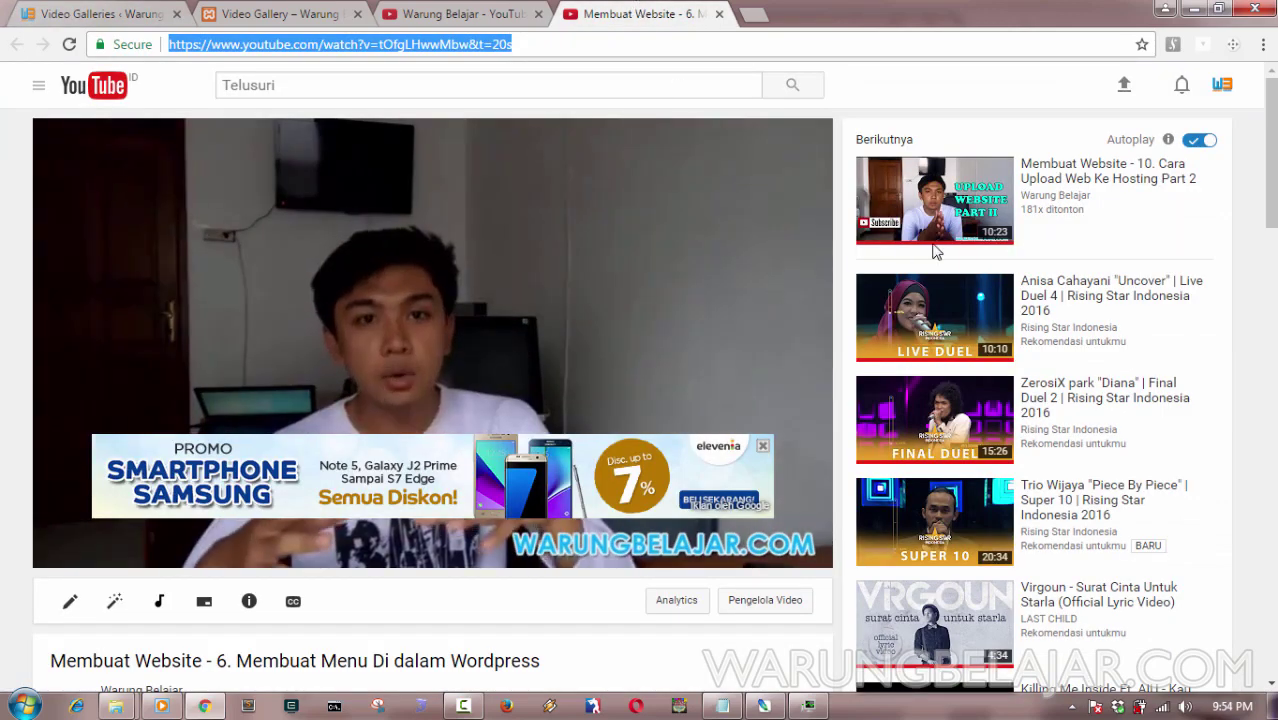
pyautogui.click(1115, 187)
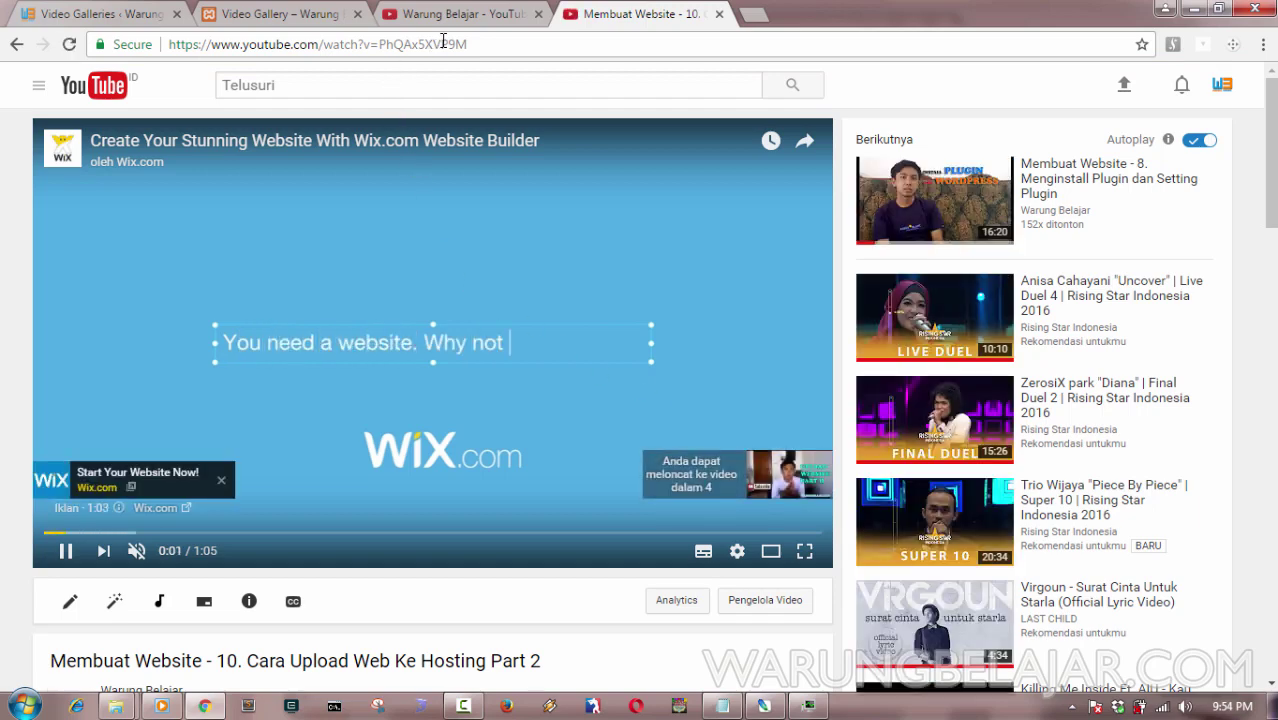
pyautogui.click(440, 44)
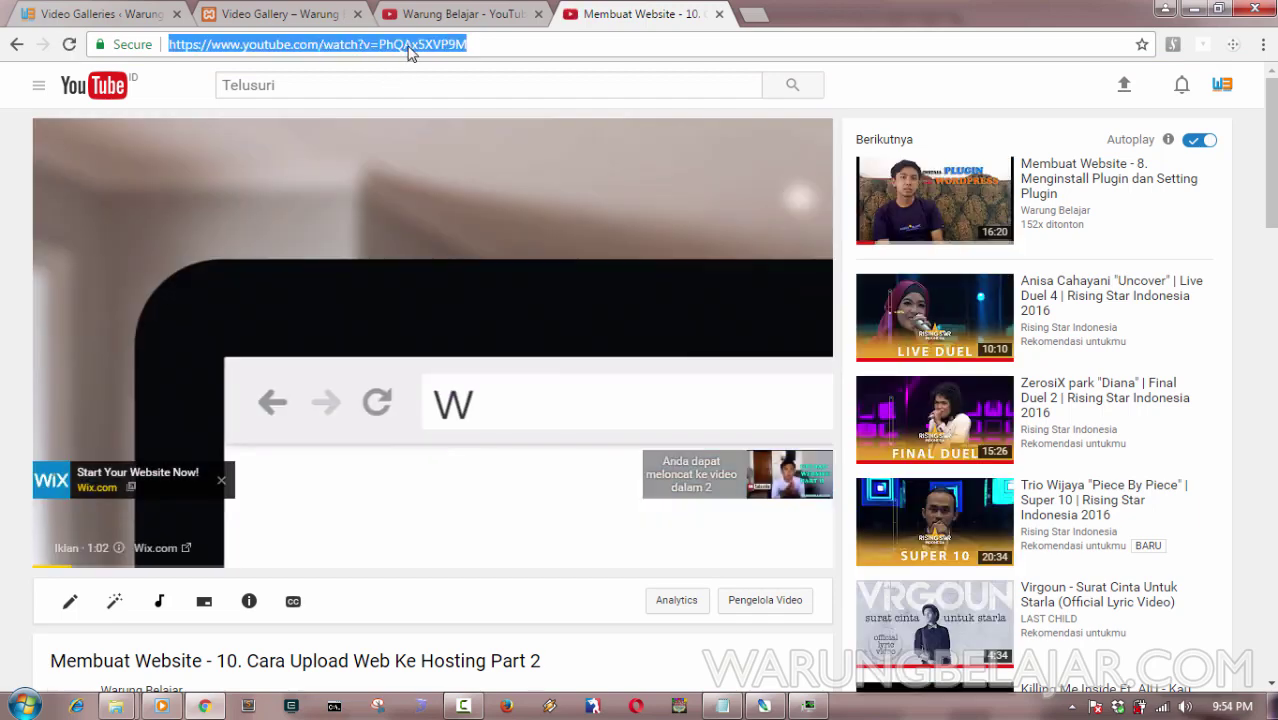
pyautogui.rightClick(405, 48)
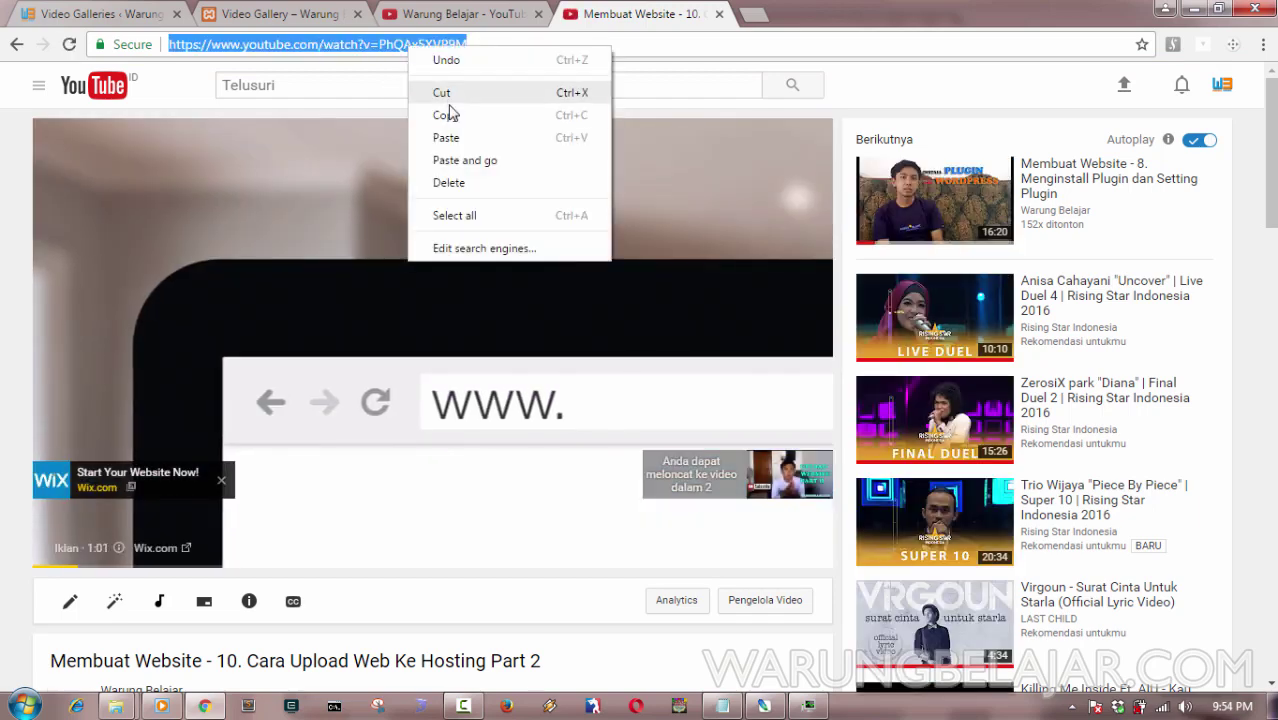
pyautogui.click(400, 108)
# Start adding a second video to the WordPress gallery and paste the copied YouTube address as its URL.
pyautogui.click(100, 14)
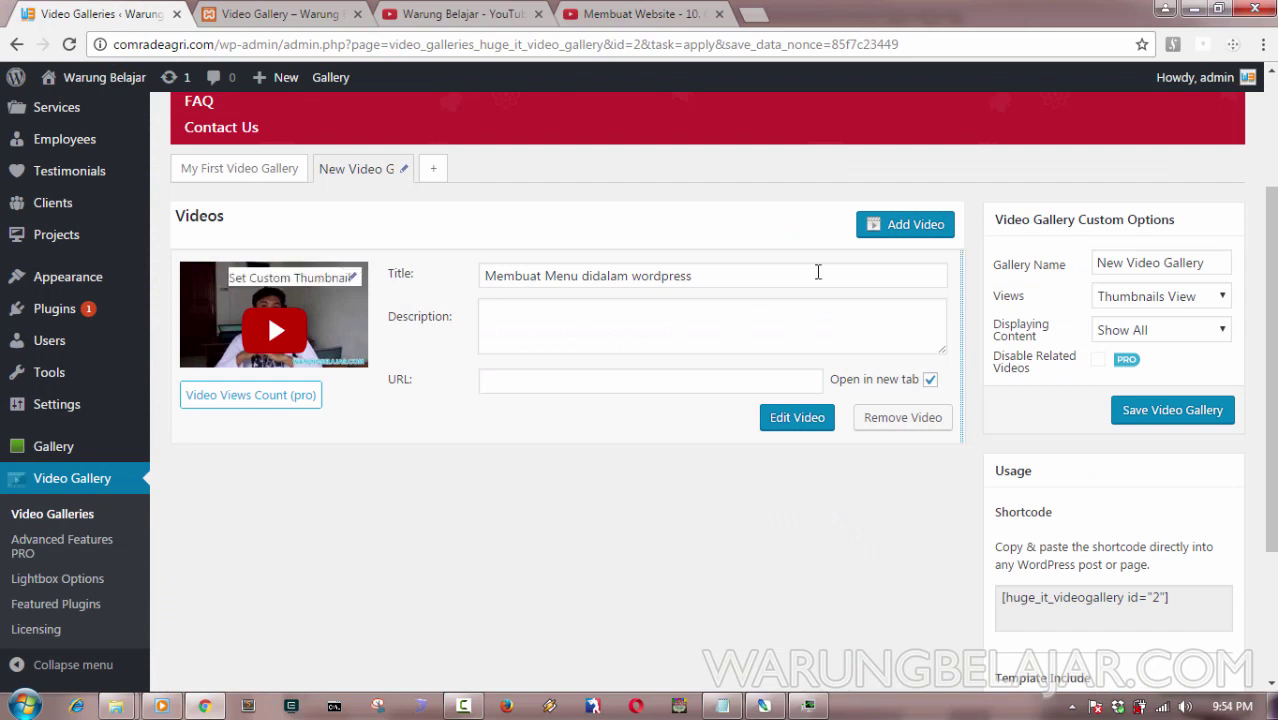
pyautogui.click(909, 230)
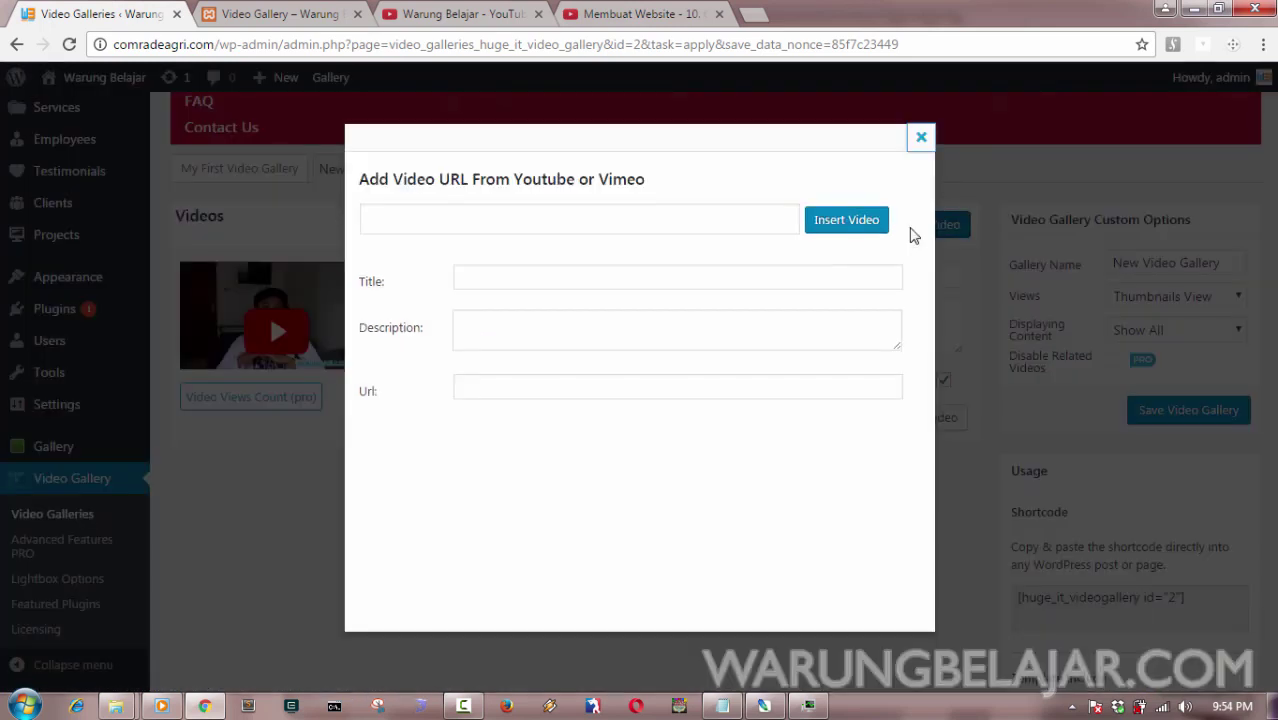
pyautogui.click(570, 216)
pyautogui.rightClick(570, 216)
pyautogui.click(633, 330)
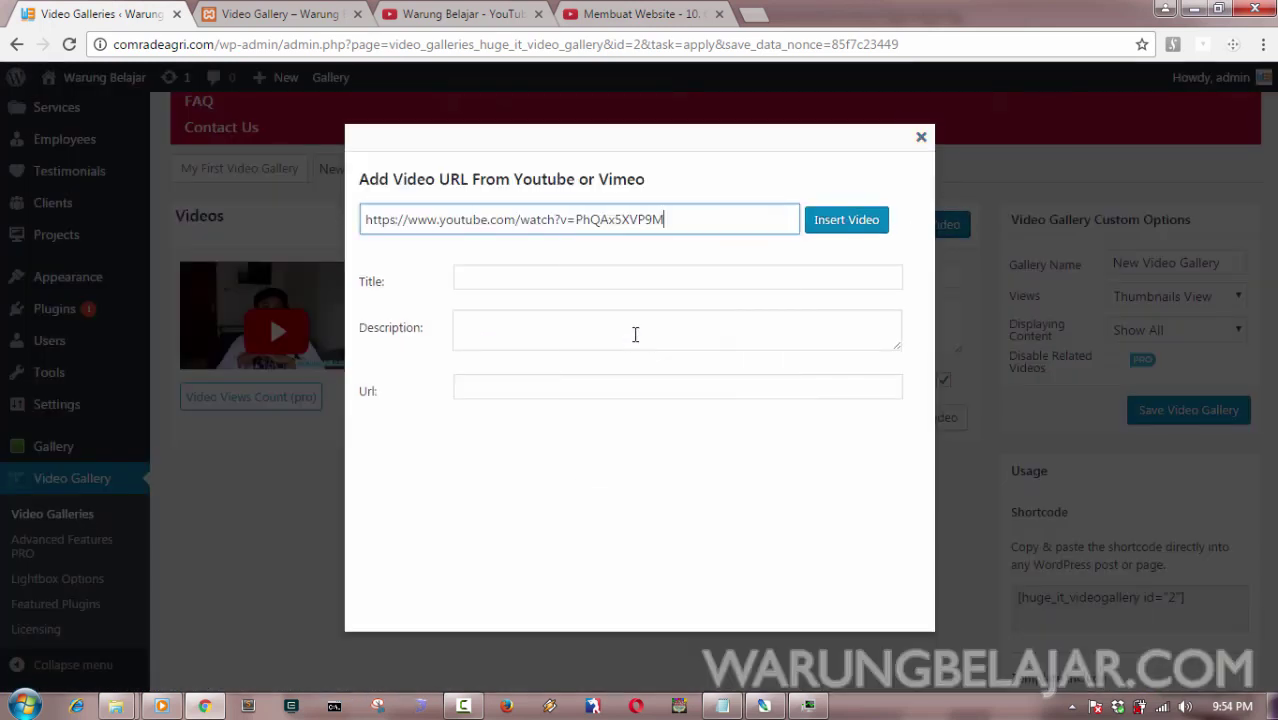
# Title the second video "Cara upload ke web hosting" and insert it into the gallery.
pyautogui.click(476, 278)
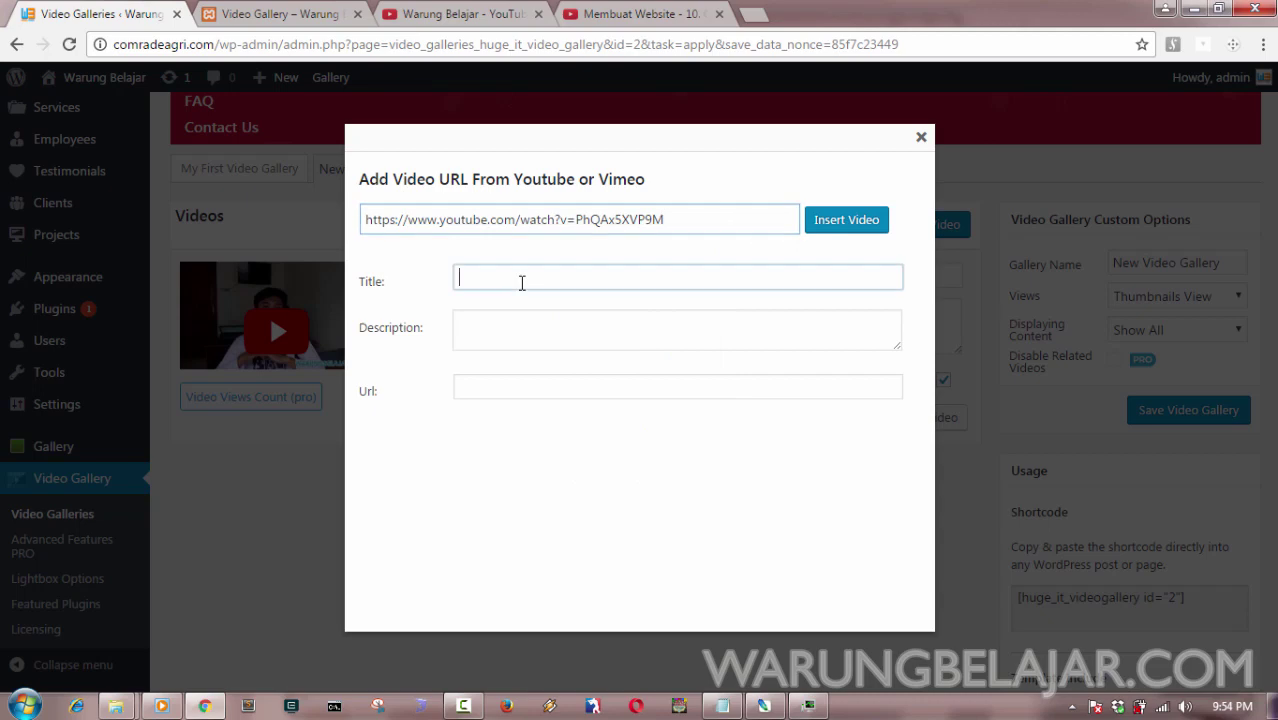
pyautogui.click(610, 14)
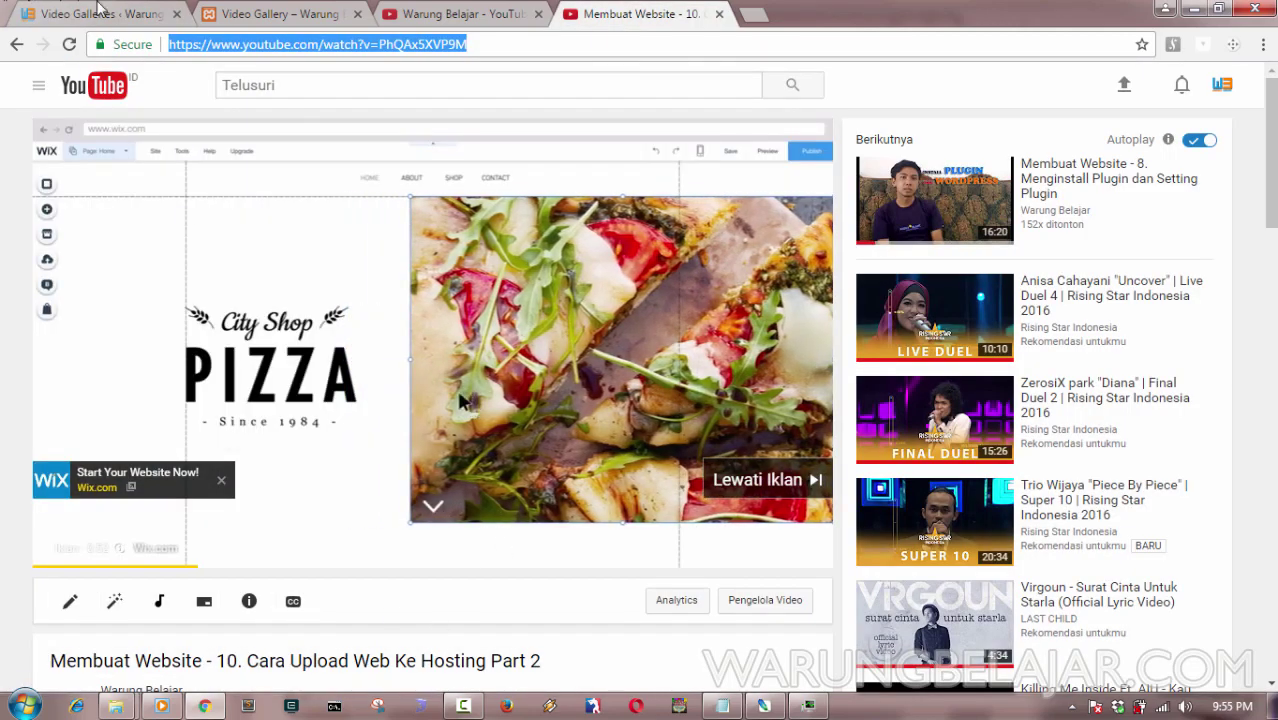
pyautogui.click(100, 14)
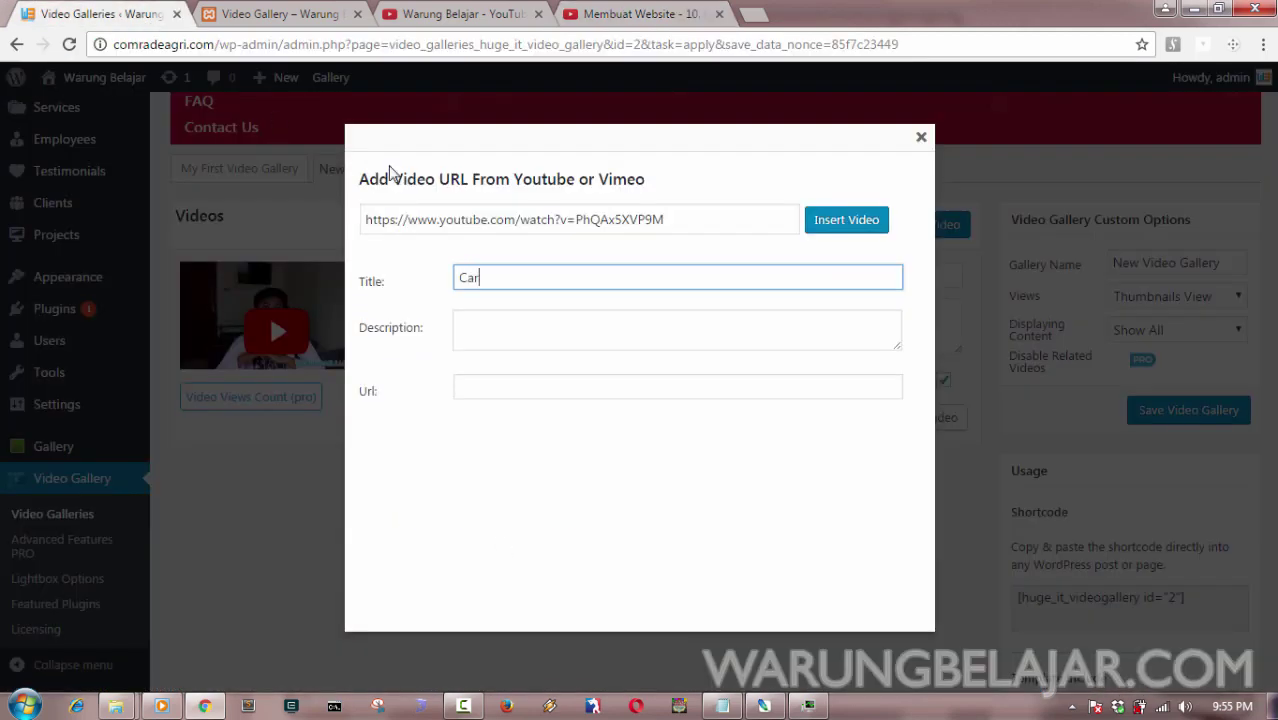
pyautogui.write('Cara upload ke web host')
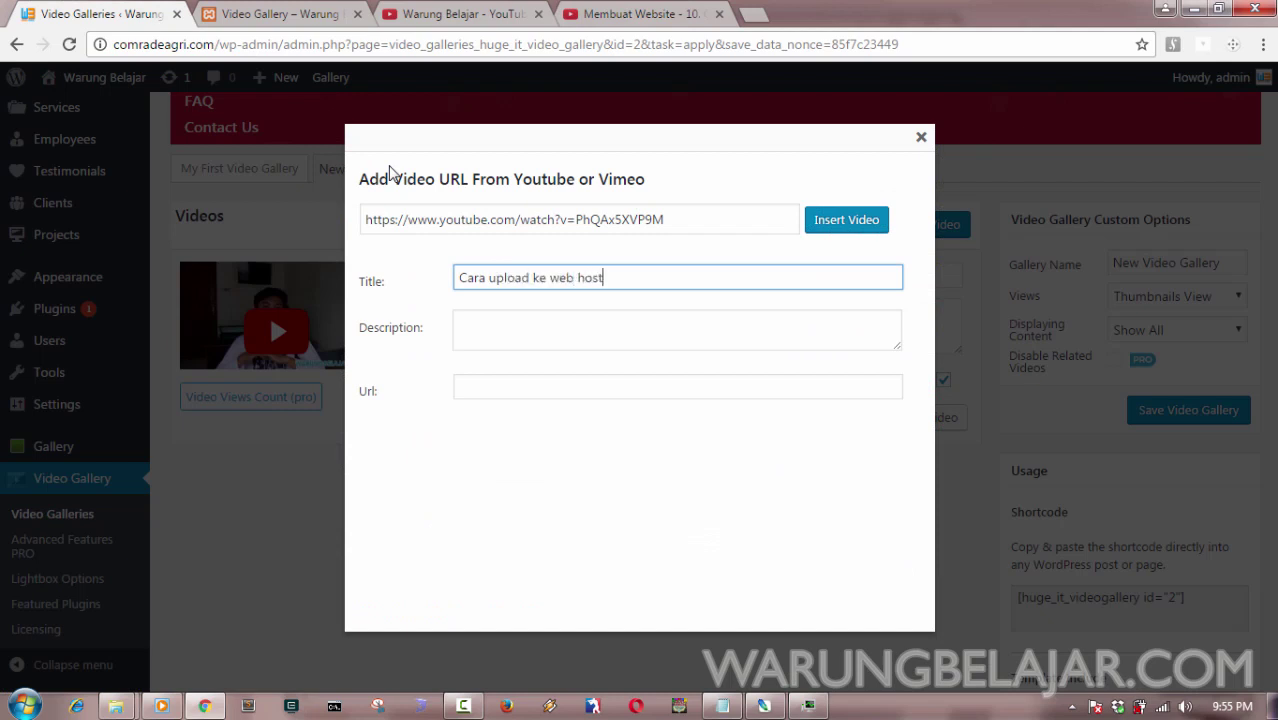
pyautogui.write('ing')
pyautogui.click(857, 228)
pyautogui.click(858, 230)
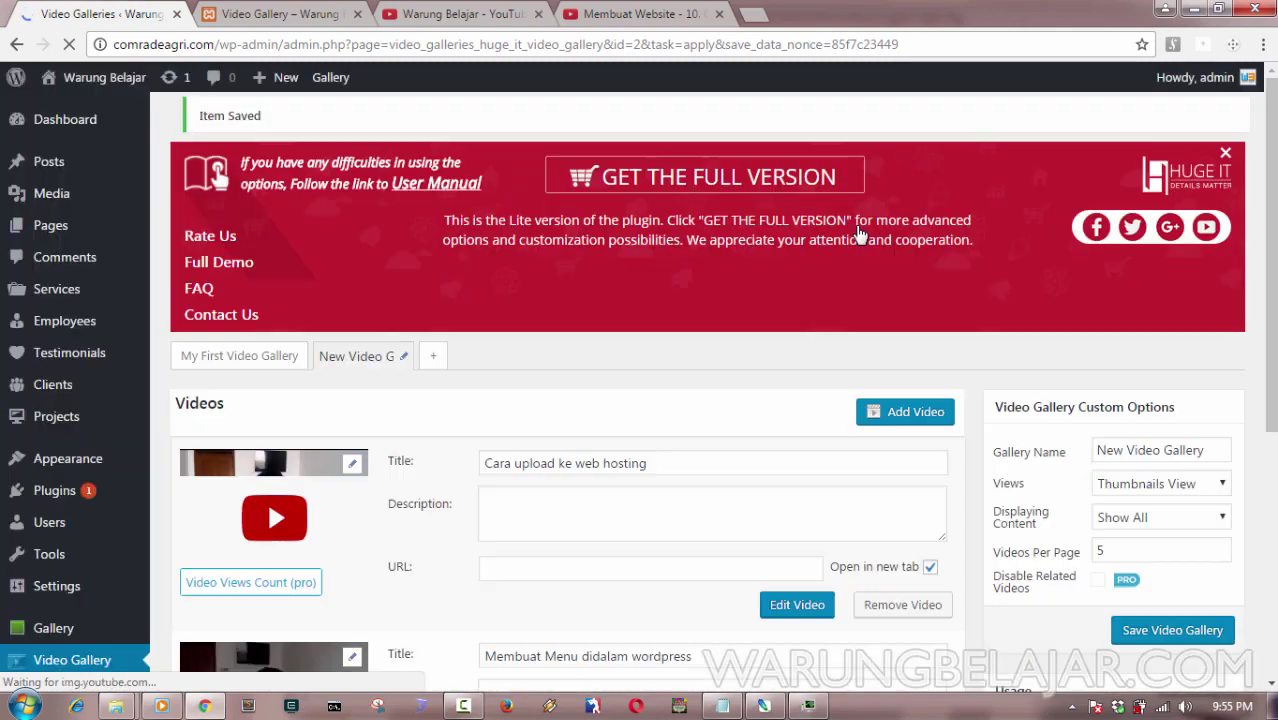
pyautogui.scroll(-2, 640, 400)
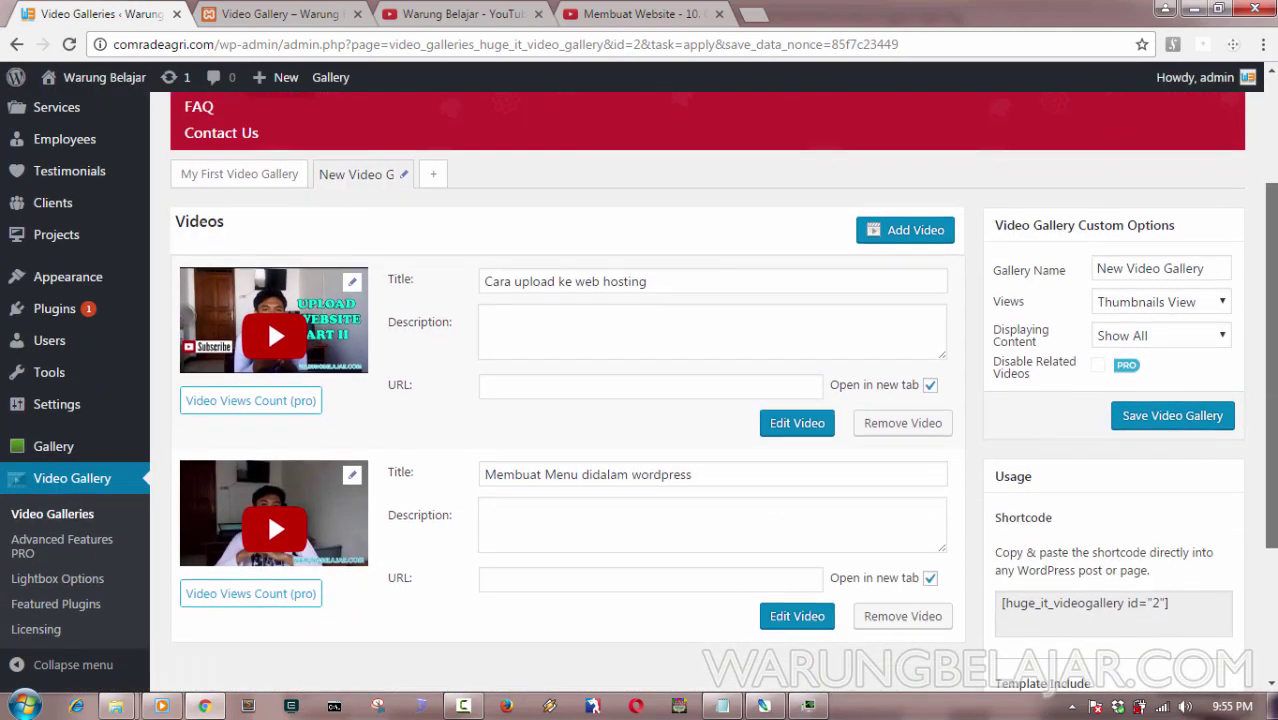
# Set the gallery's view to Video Gallery/Content-Popup and save the video gallery.
pyautogui.click(1183, 289)
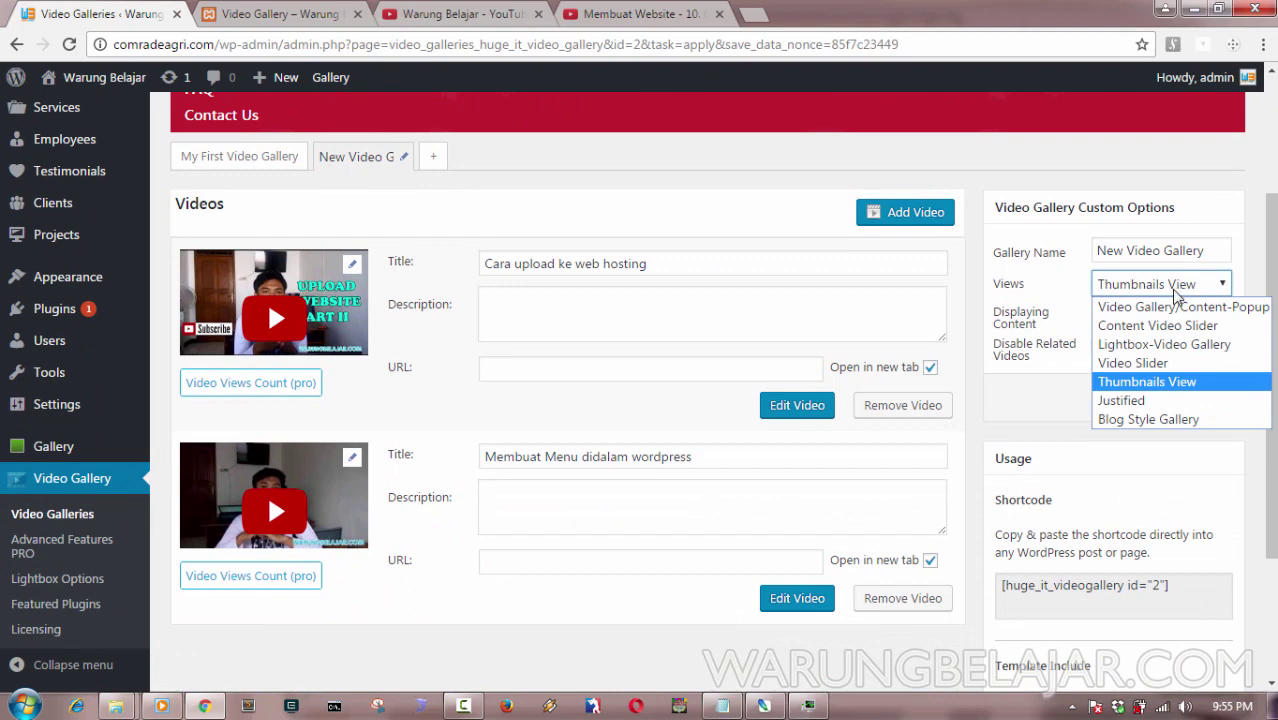
pyautogui.click(1172, 307)
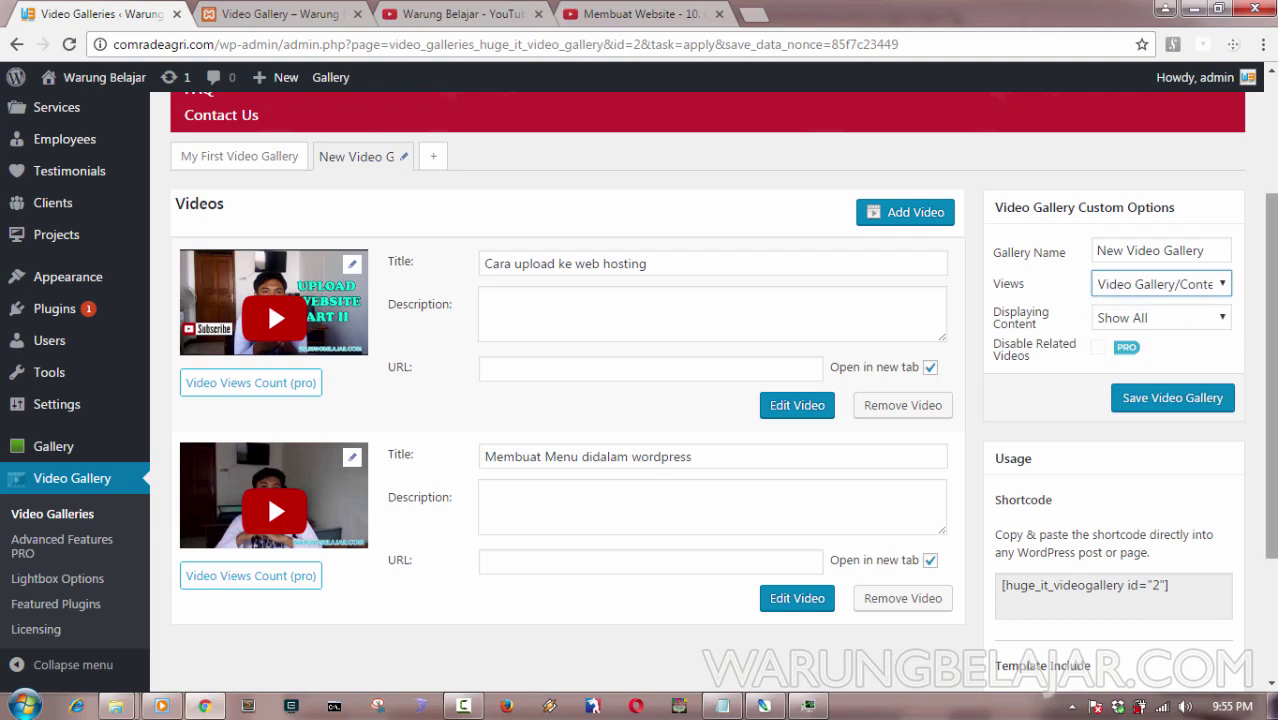
pyautogui.scroll(-1, 1172, 310)
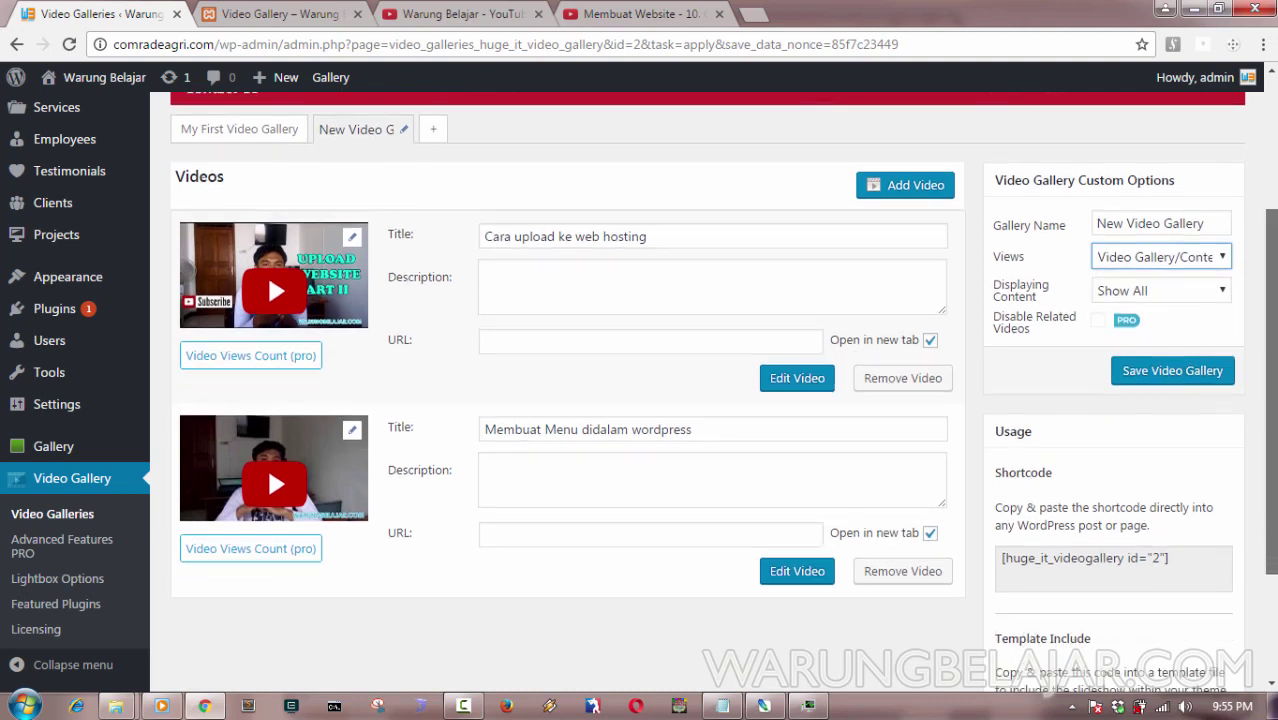
pyautogui.click(1177, 382)
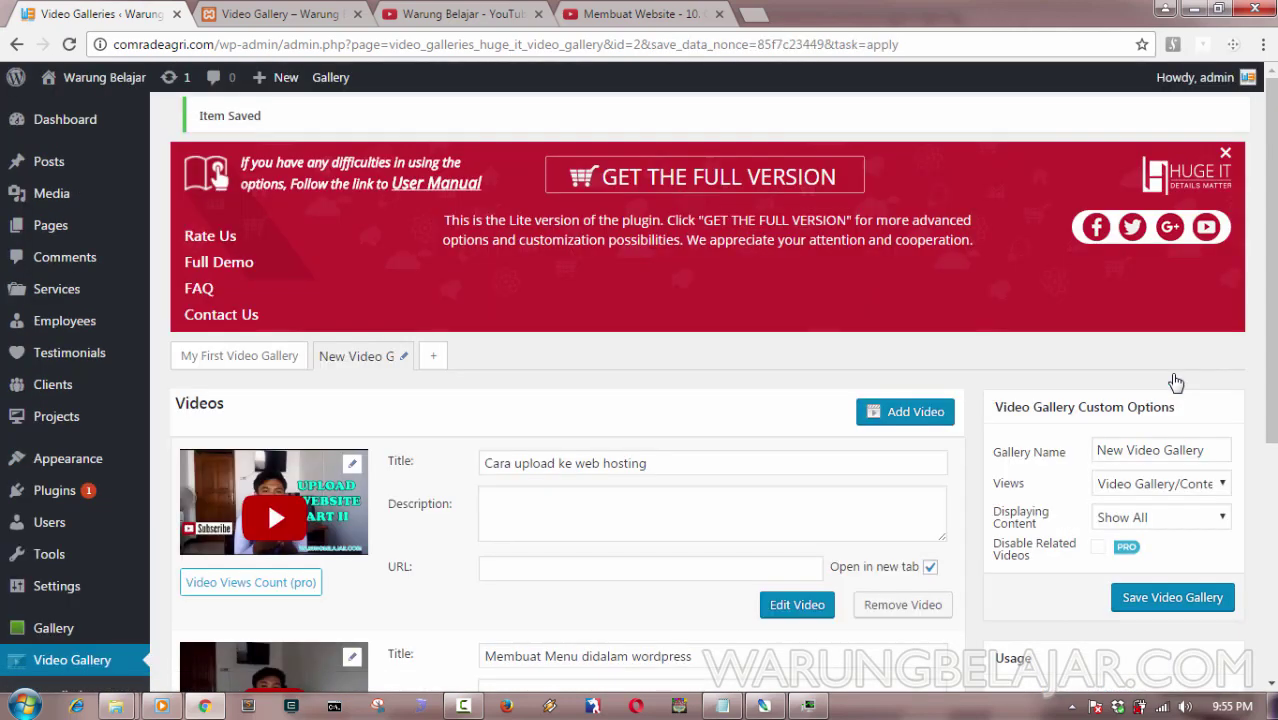
# Rename the new video gallery as "Gallery Warung Belajar" in its custom options.
pyautogui.moveTo(1274, 350); pyautogui.dragTo(1274, 360)
pyautogui.scroll(-1, 1274, 360)
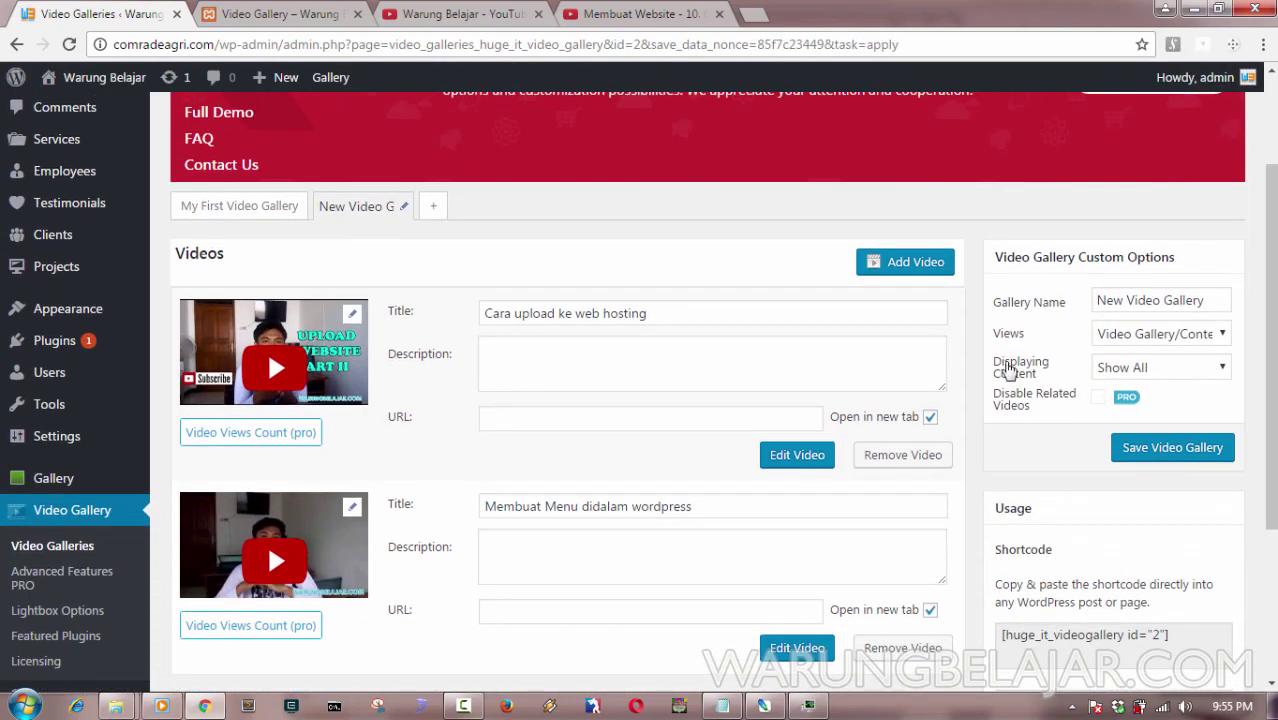
pyautogui.click(1156, 340)
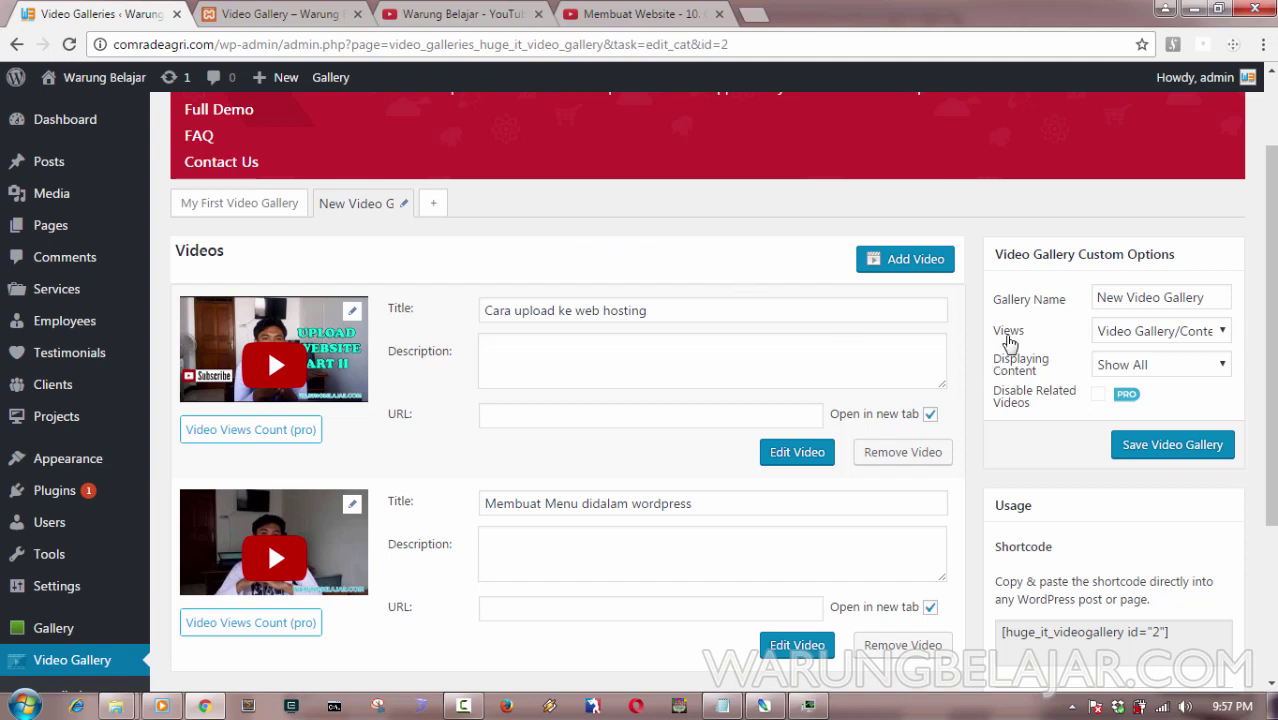
pyautogui.tripleClick(1168, 298)
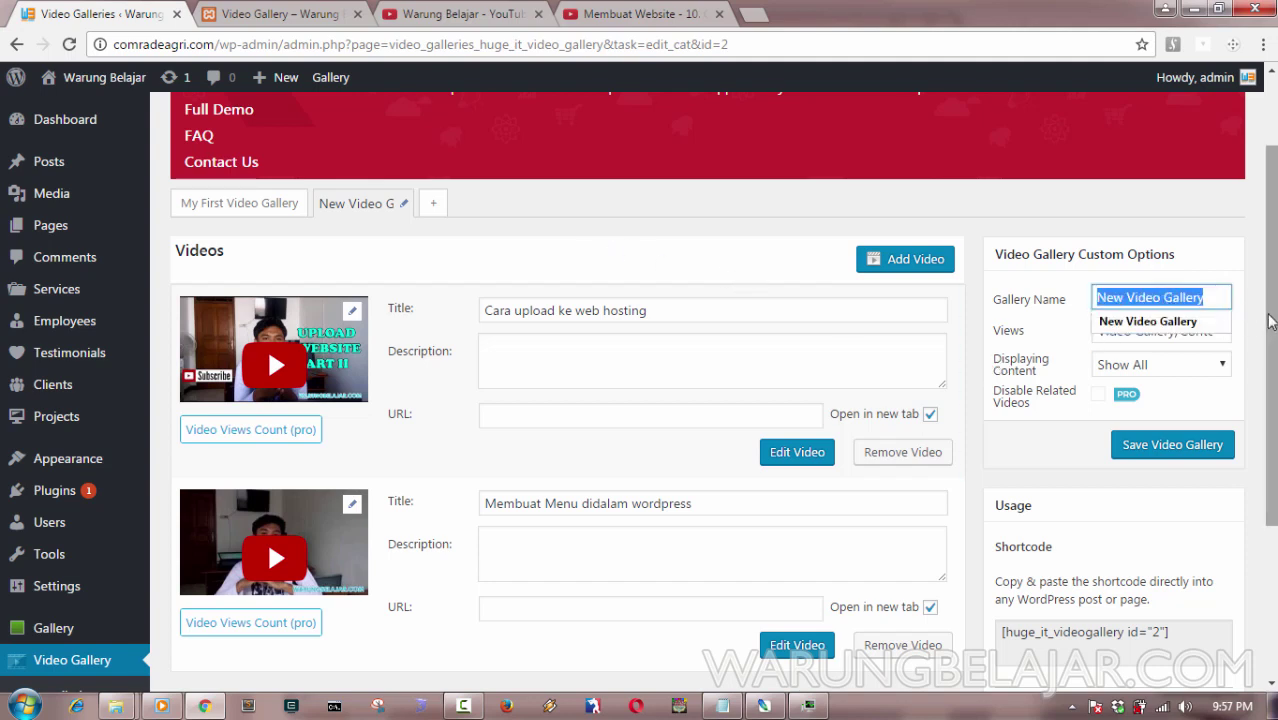
pyautogui.press('BackSpace')
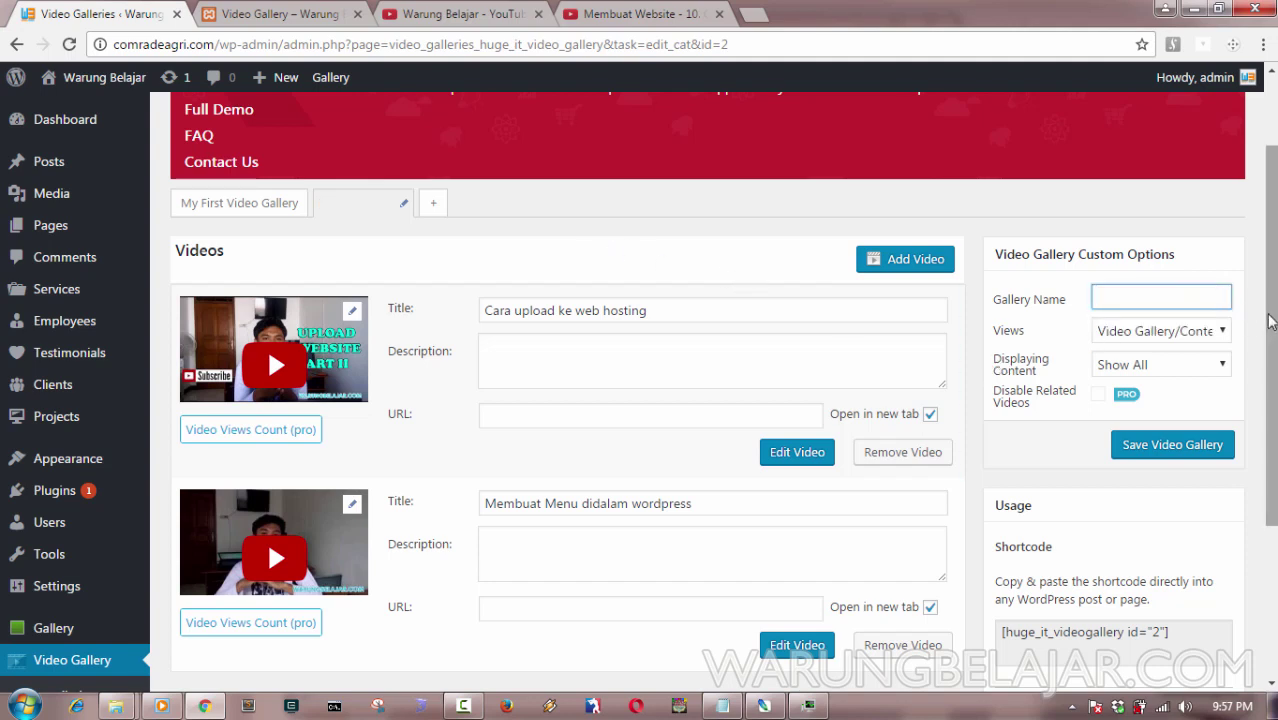
pyautogui.write('Gallery wARUNG')
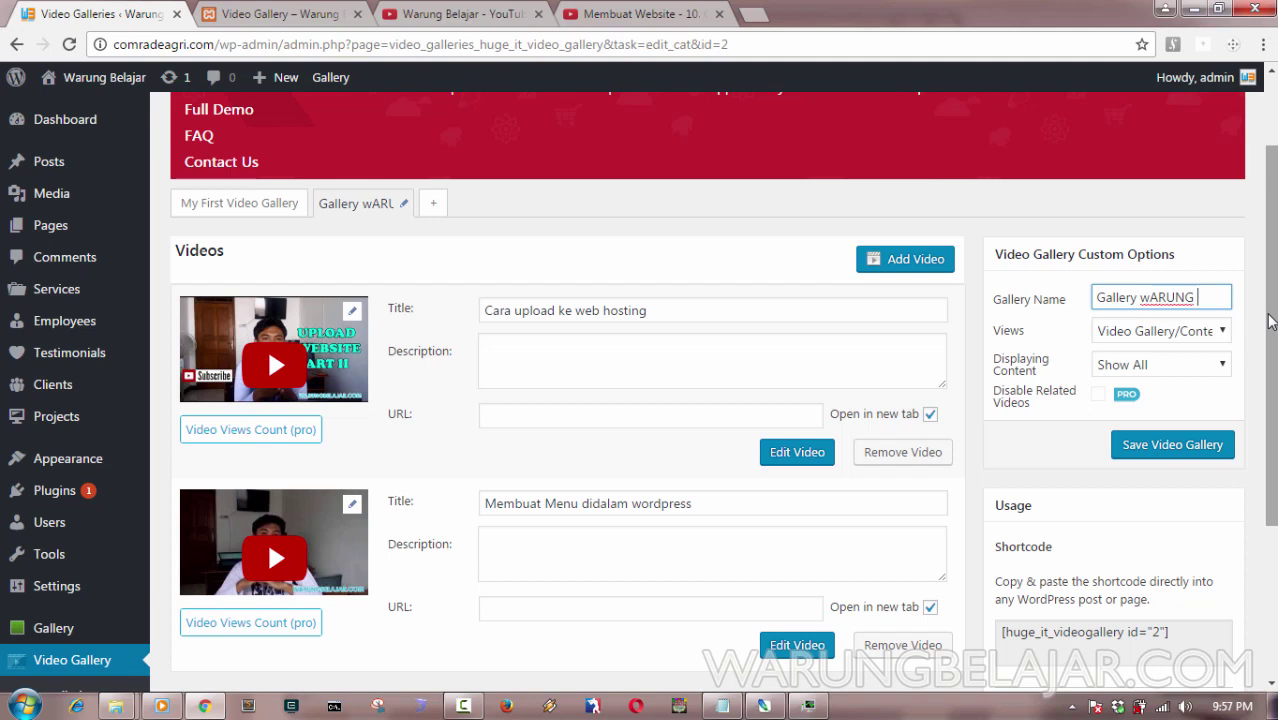
pyautogui.press('BackSpace')
pyautogui.press('BackSpace')
pyautogui.press('BackSpace')
pyautogui.press('BackSpace')
pyautogui.press('BackSpace')
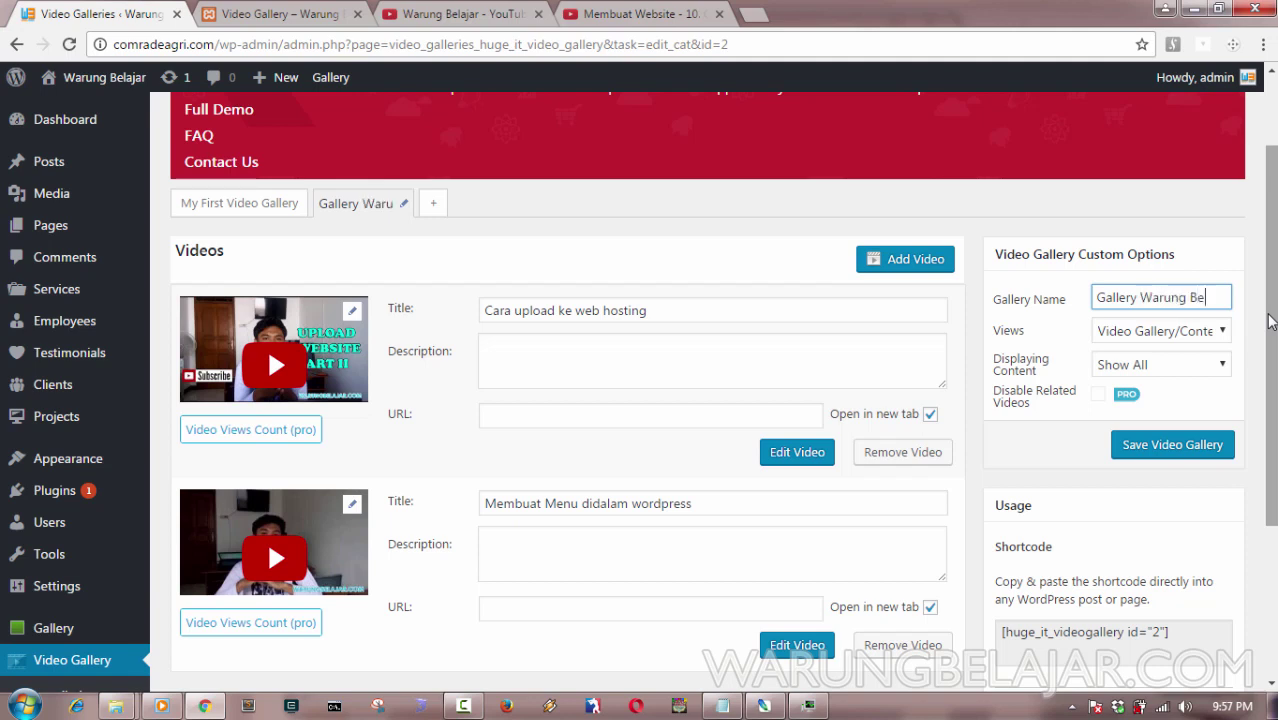
pyautogui.write('r')
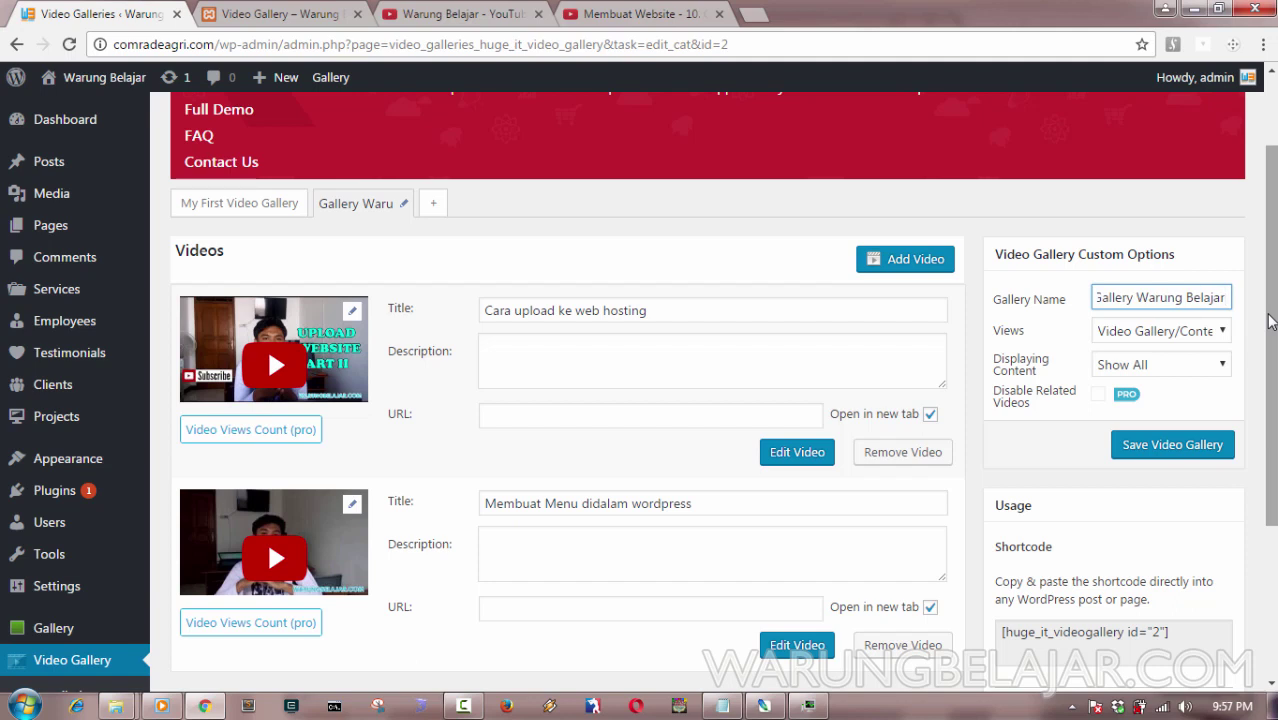
# Choose Video Gallery/Content-Popup as the view for the renamed gallery and save it.
pyautogui.click(1195, 333)
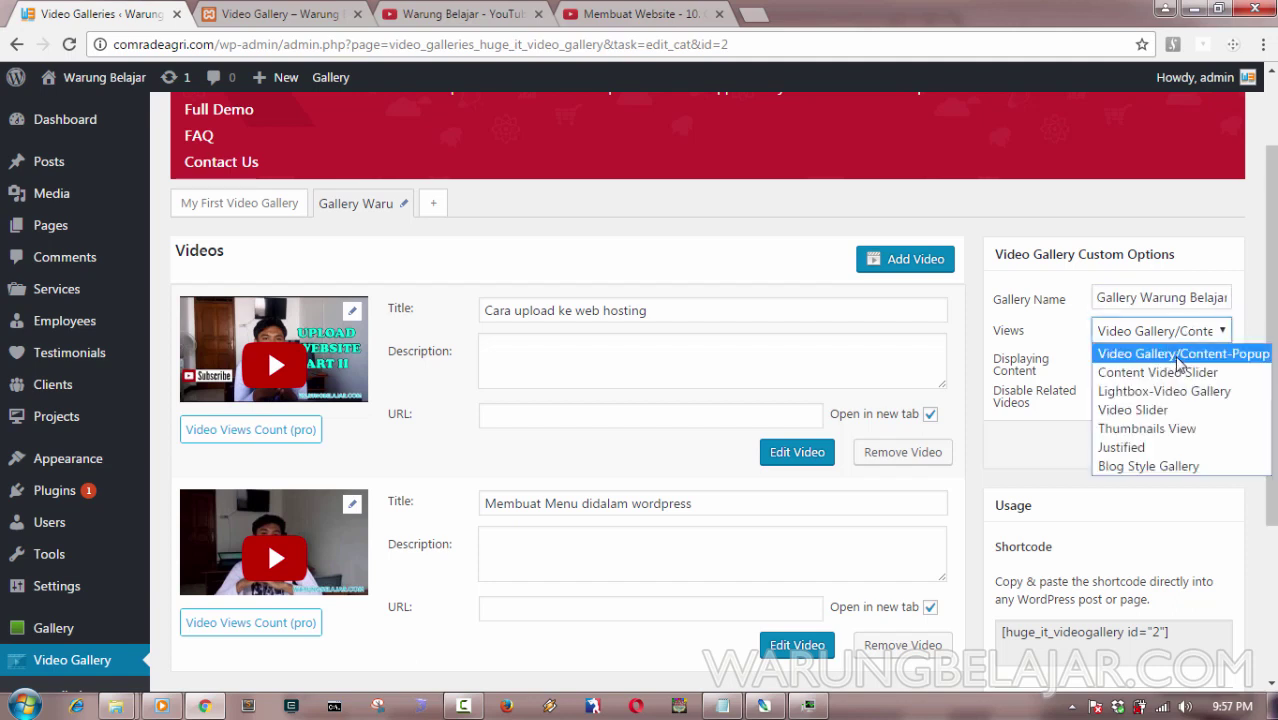
pyautogui.click(1178, 356)
pyautogui.click(1185, 450)
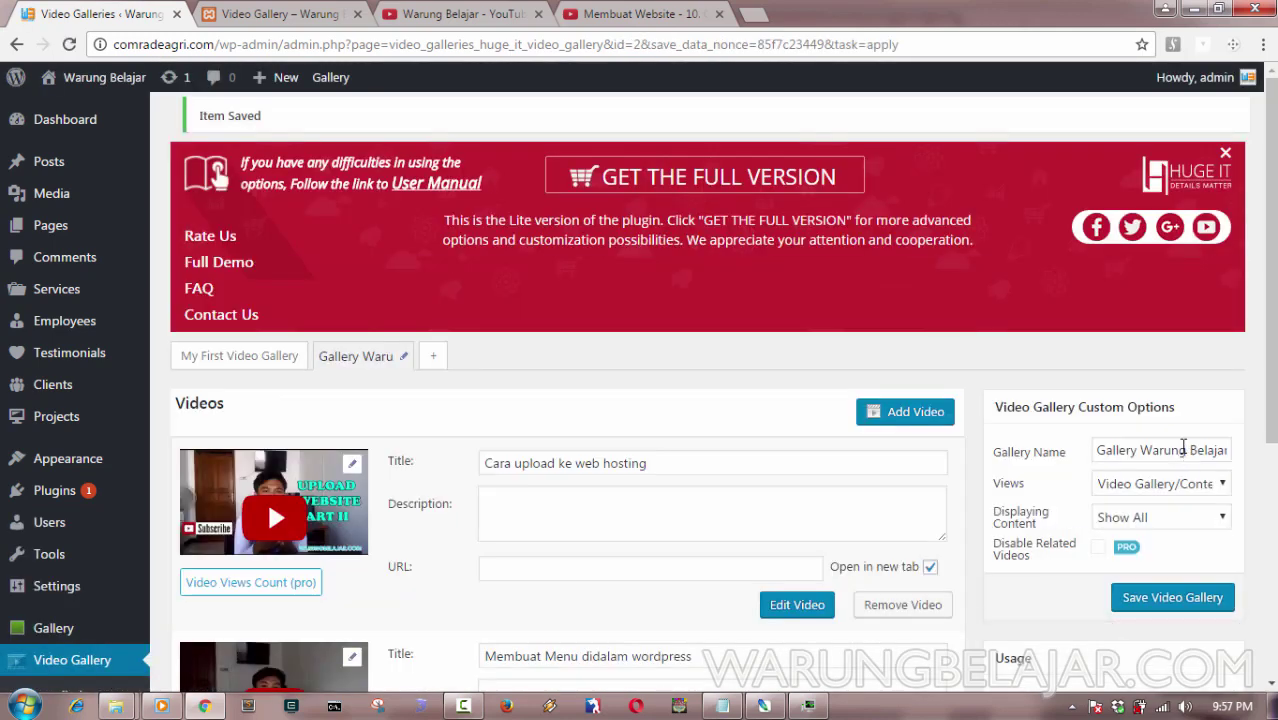
pyautogui.scroll(-3, 1183, 446)
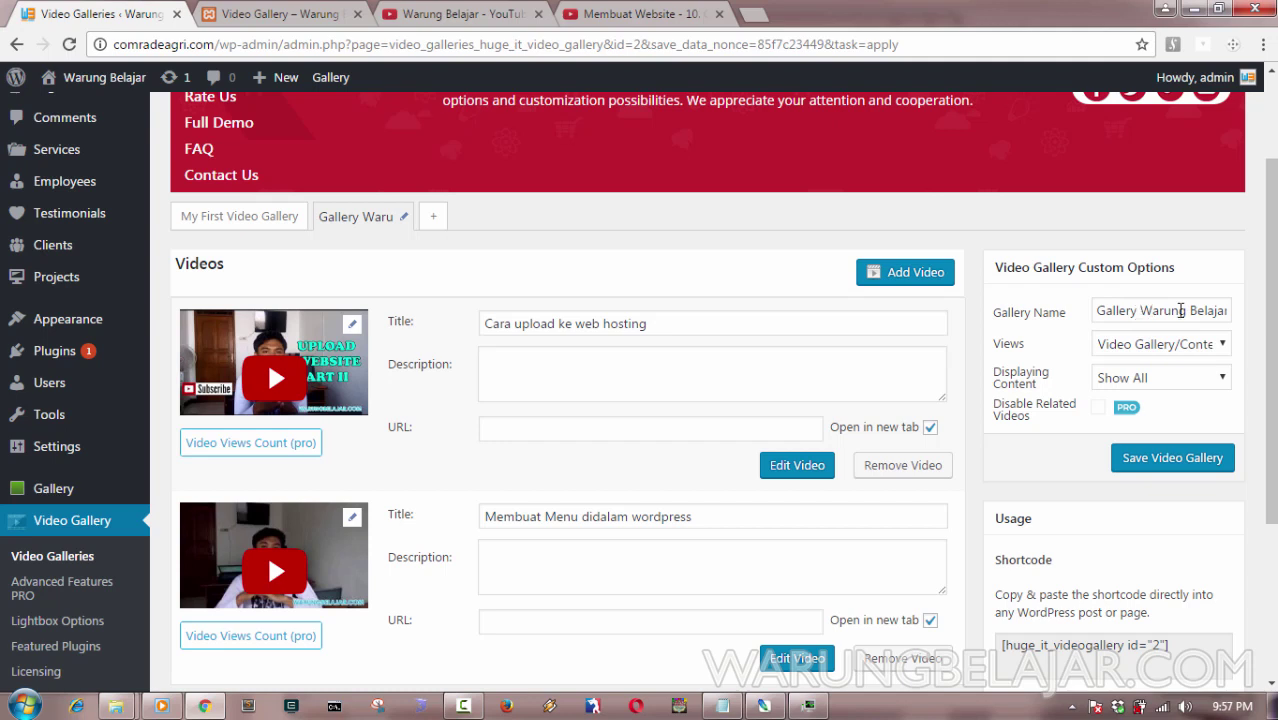
pyautogui.scroll(-1, 1150, 312)
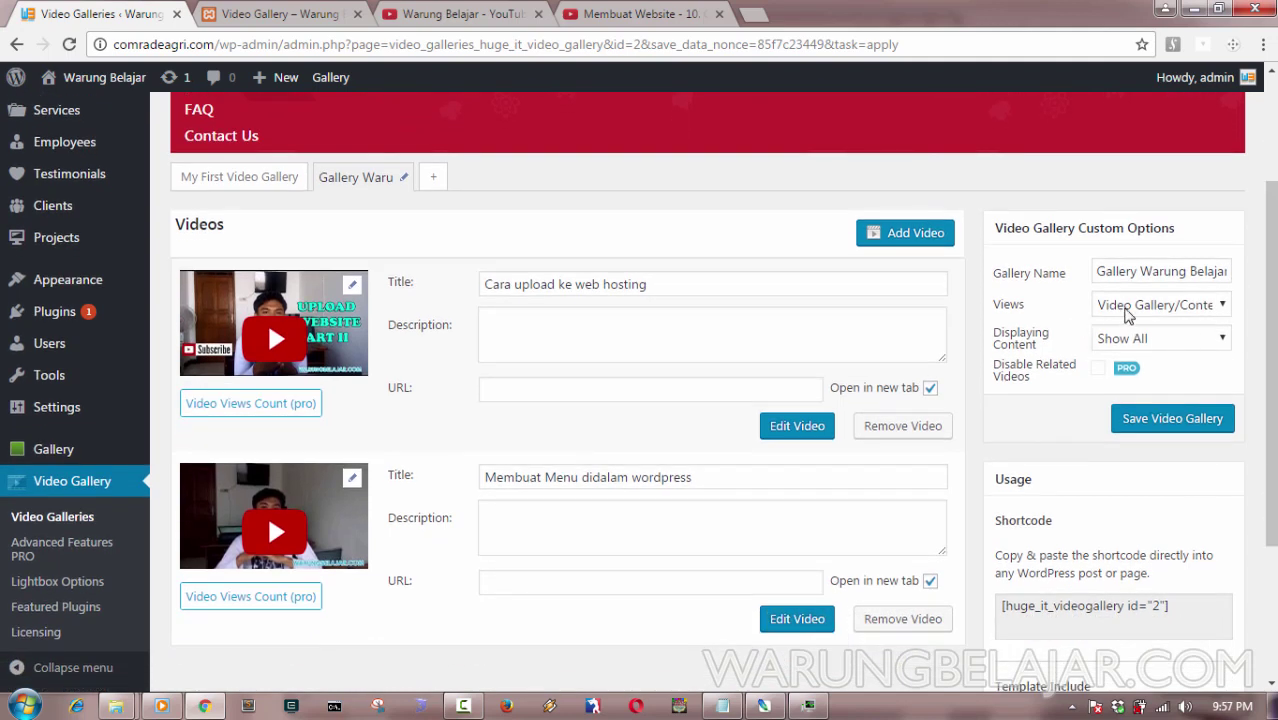
pyautogui.click(1128, 312)
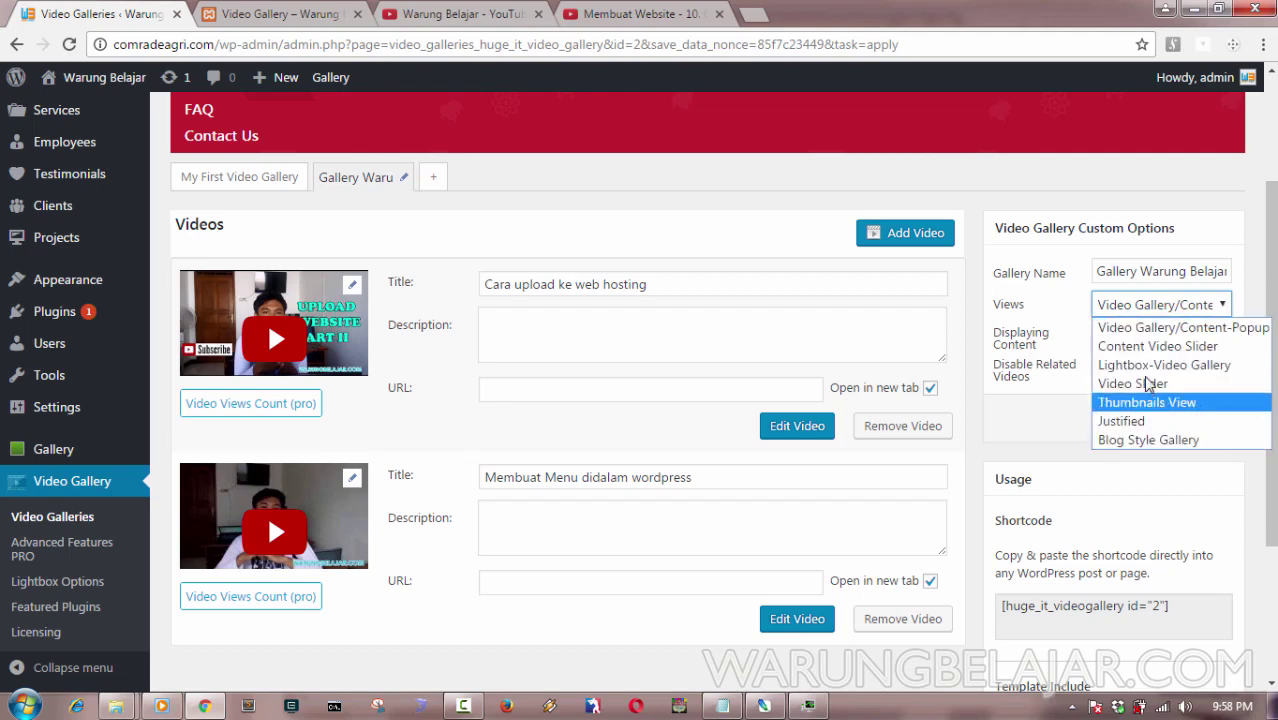
pyautogui.click(1240, 285)
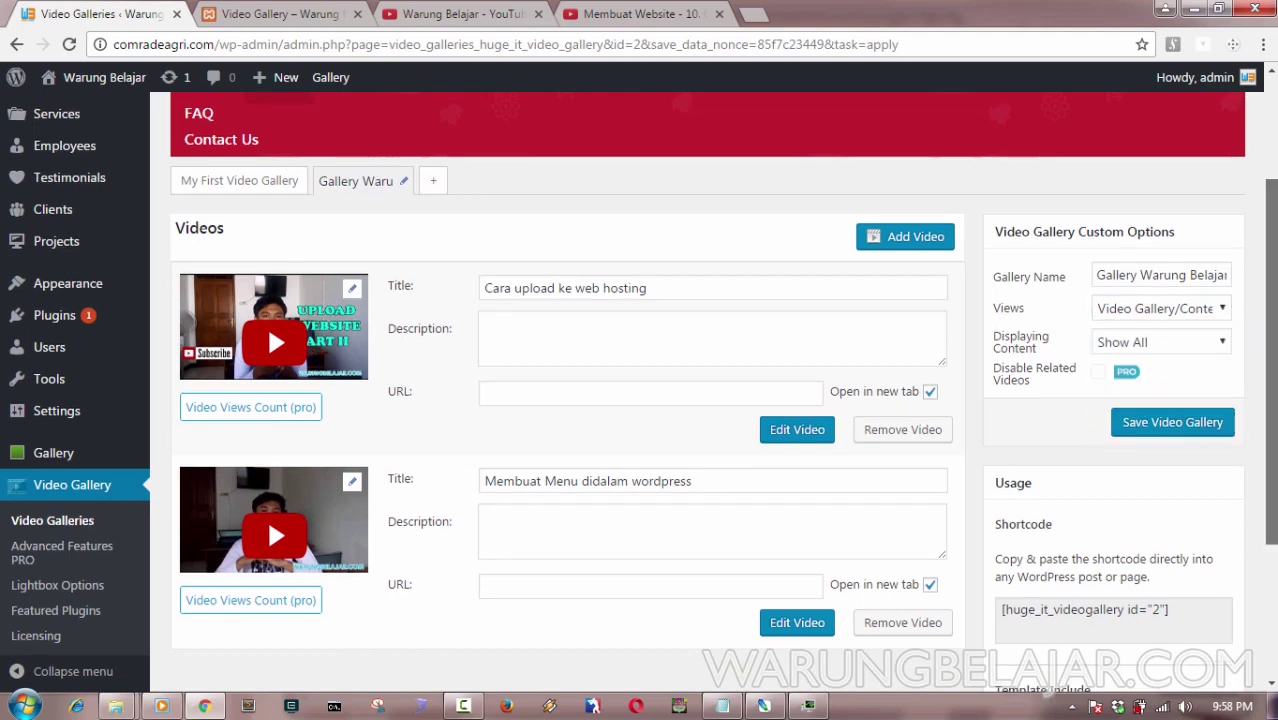
# Create a new WordPress page titled "Video Gallery".
pyautogui.scroll(1, 1240, 285)
pyautogui.scroll(3, 267, 373)
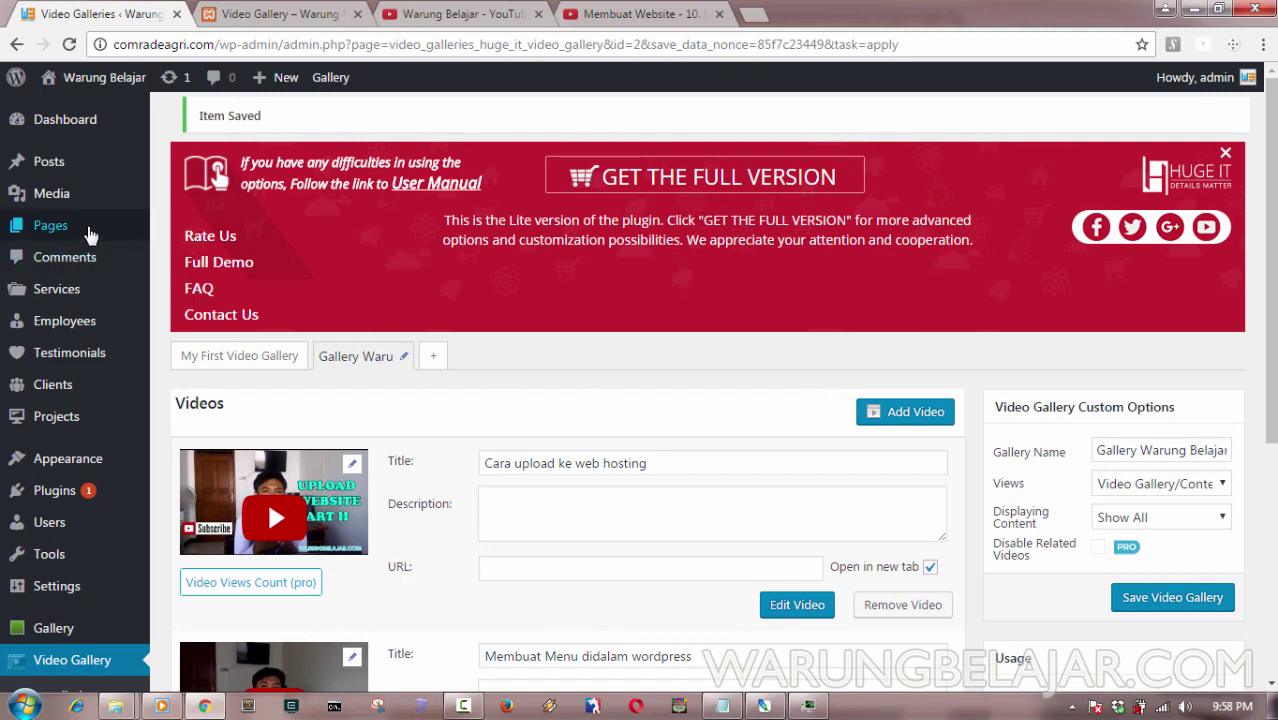
pyautogui.moveTo(88, 233)
pyautogui.click(198, 256)
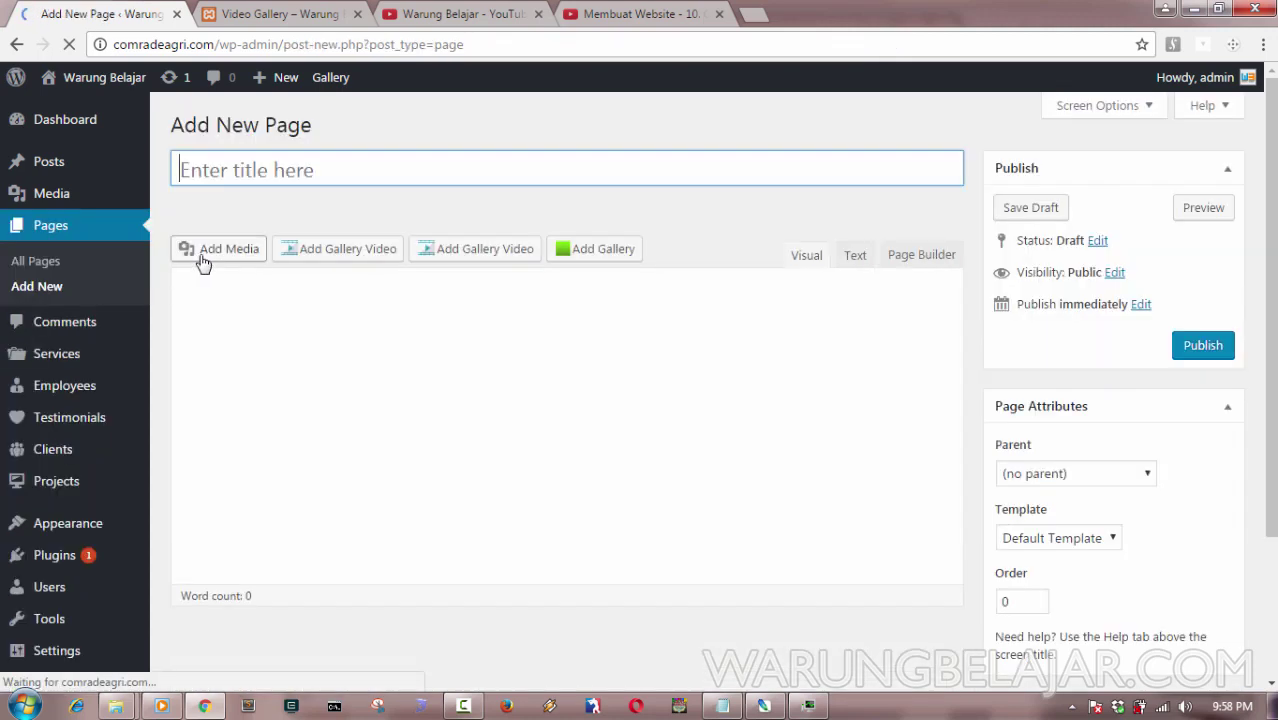
pyautogui.click(273, 165)
pyautogui.write('Video ')
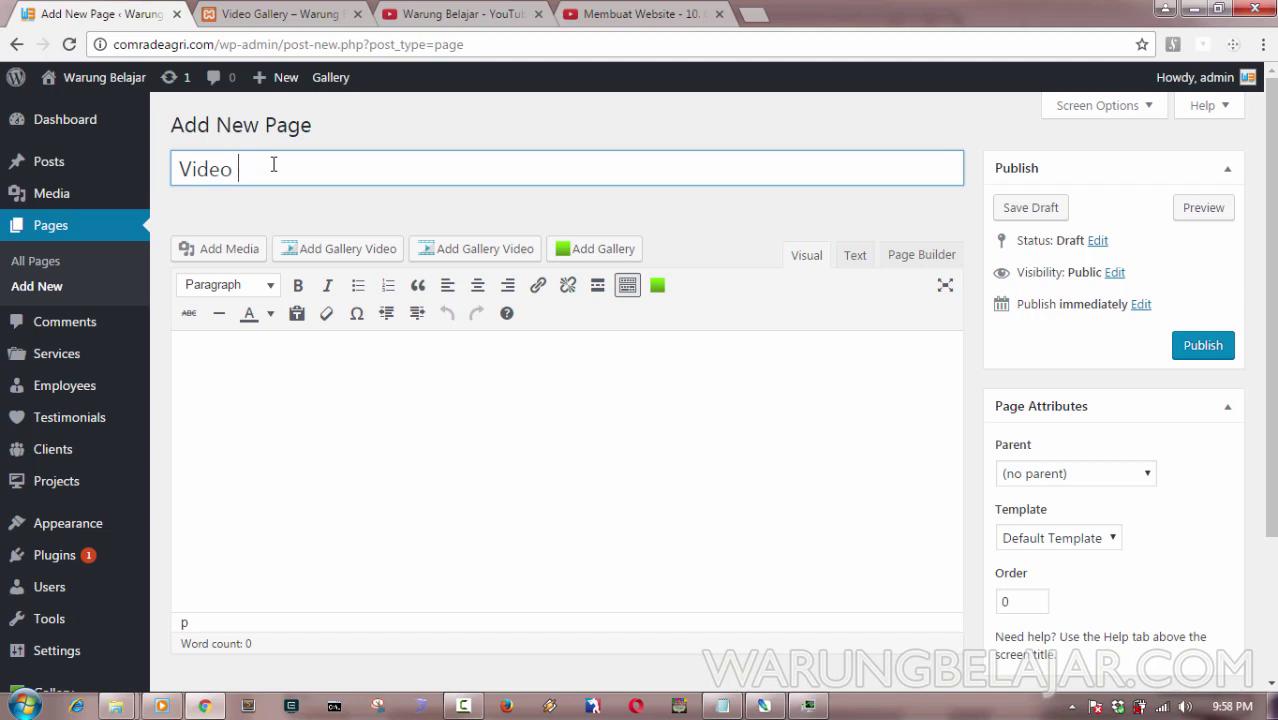
pyautogui.write('Gallery')
# Insert the "Gallery Warung Belajar" video gallery into the page body with the Video Gallery/Content-Popup view, and publish the page.
pyautogui.click(423, 440)
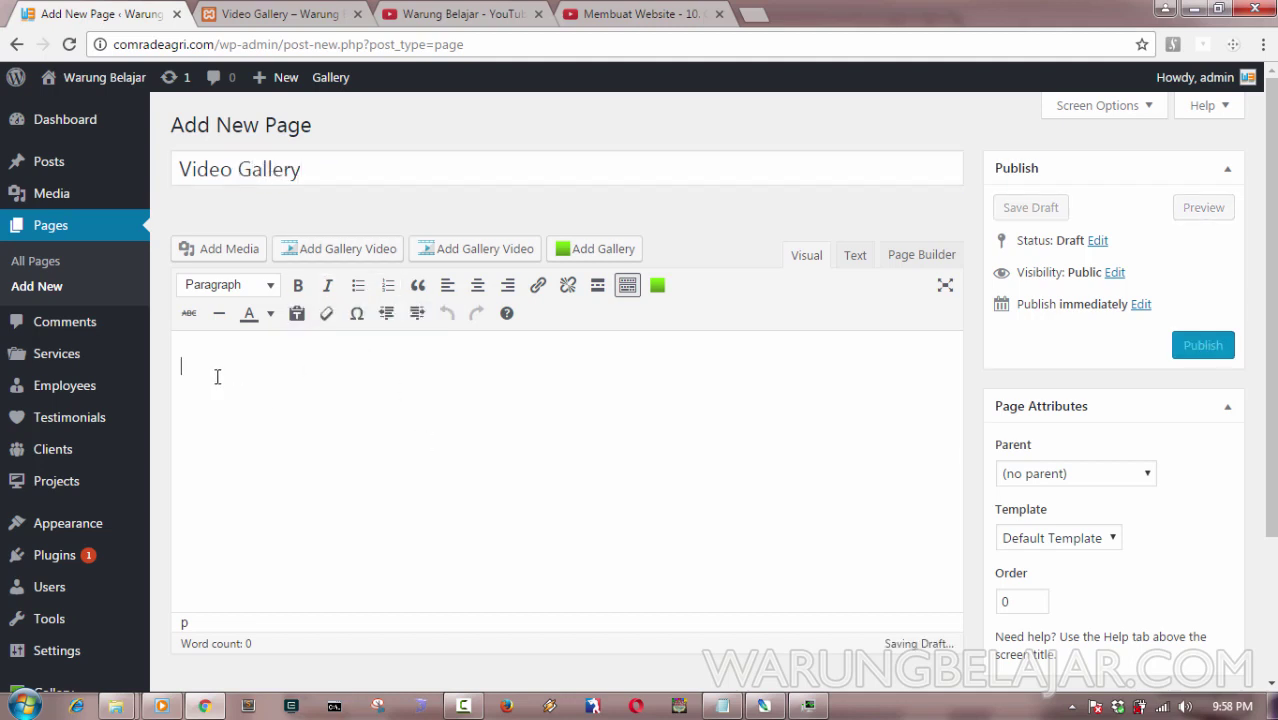
pyautogui.click(322, 249)
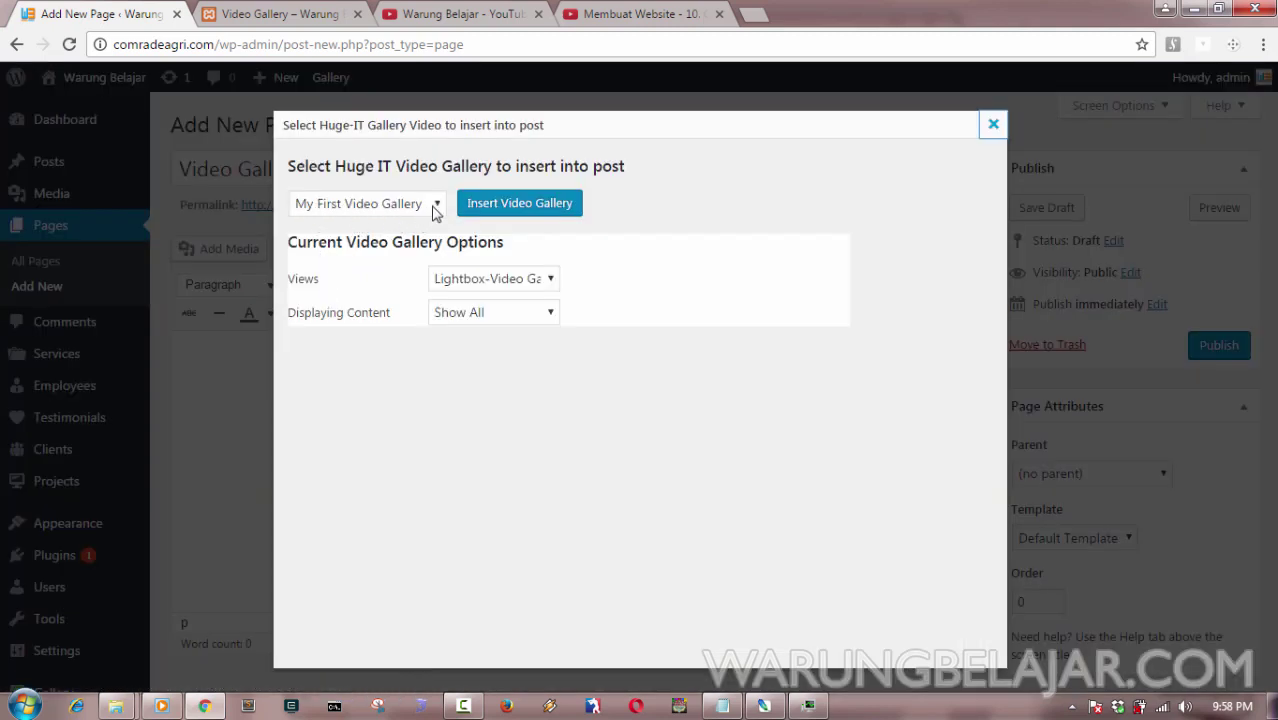
pyautogui.click(431, 205)
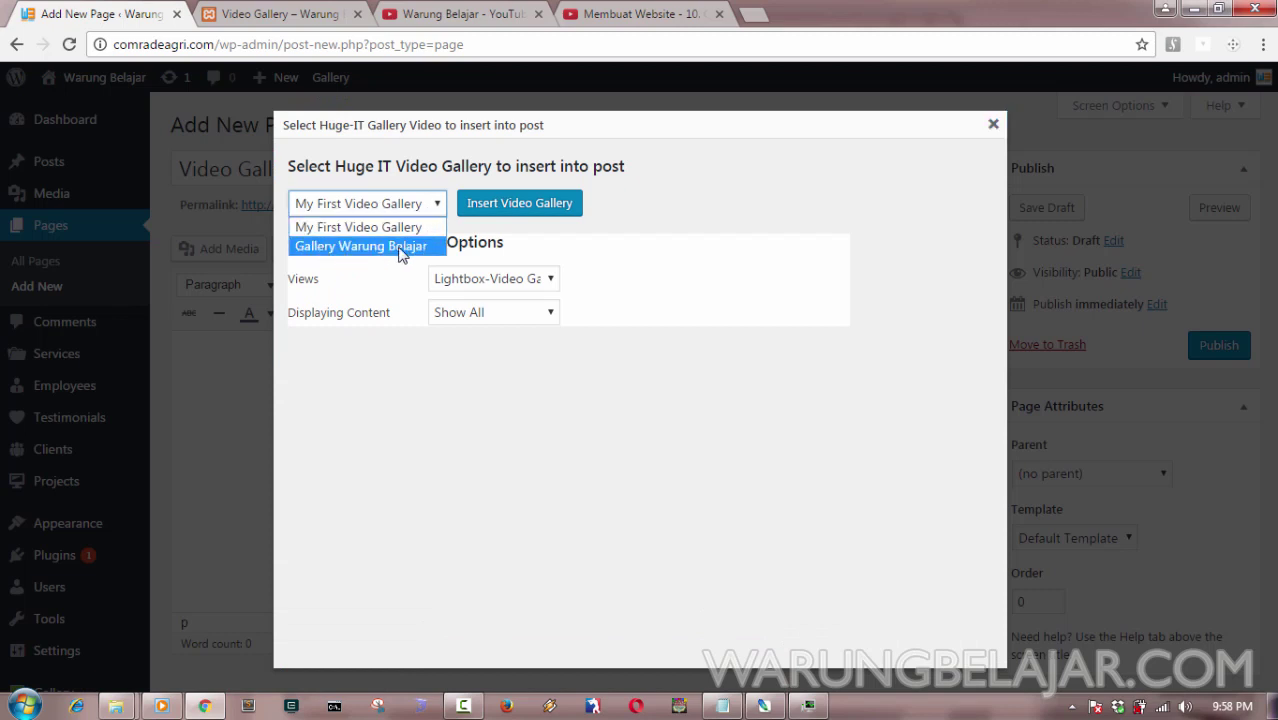
pyautogui.click(404, 247)
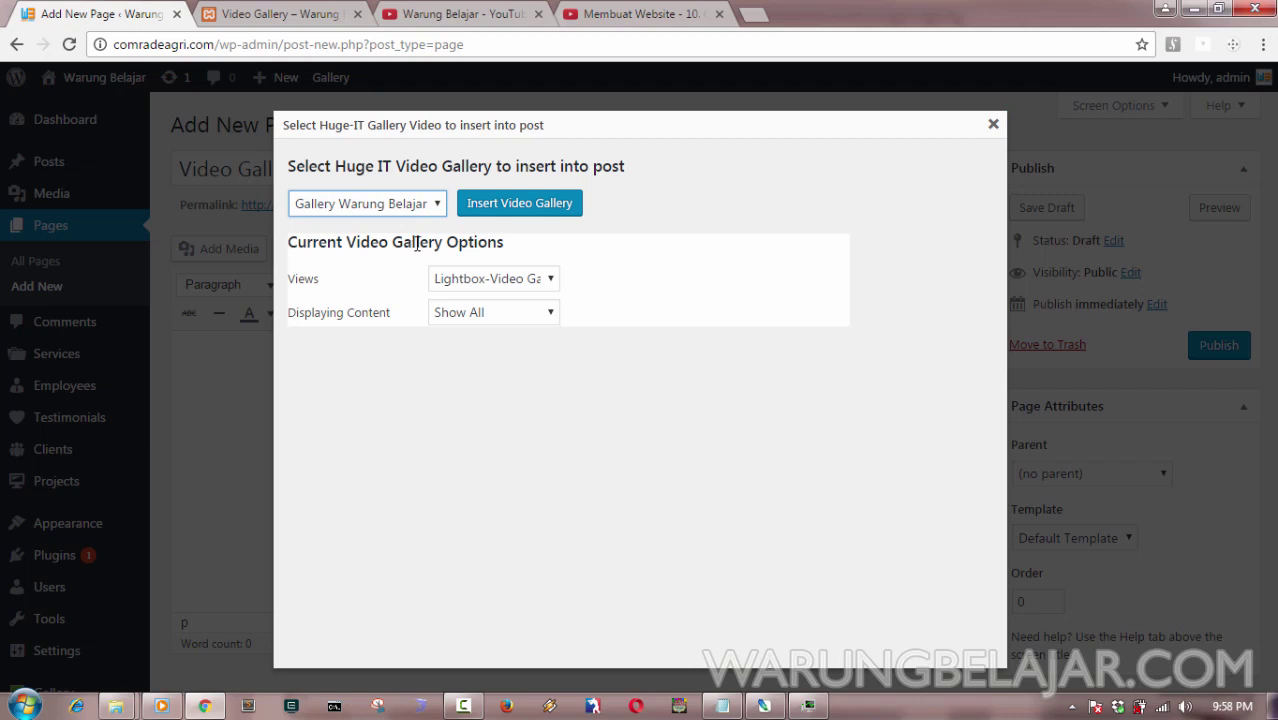
pyautogui.click(482, 285)
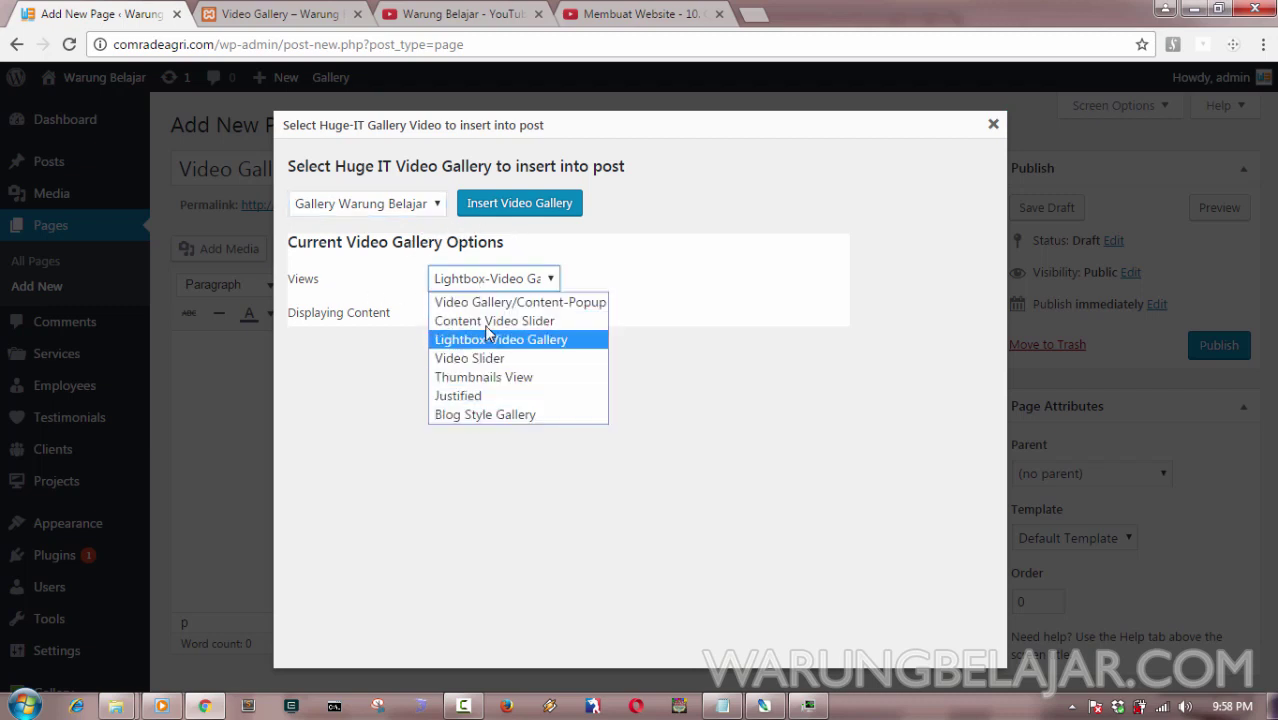
pyautogui.click(556, 305)
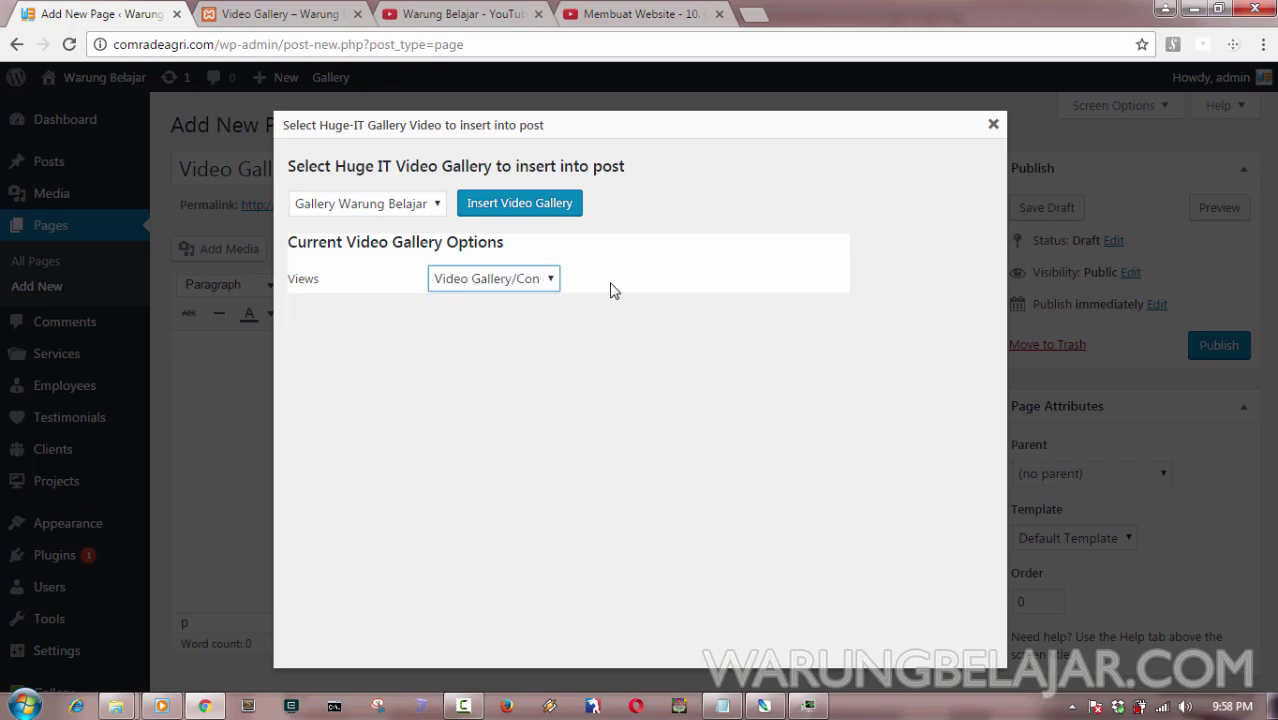
pyautogui.click(520, 204)
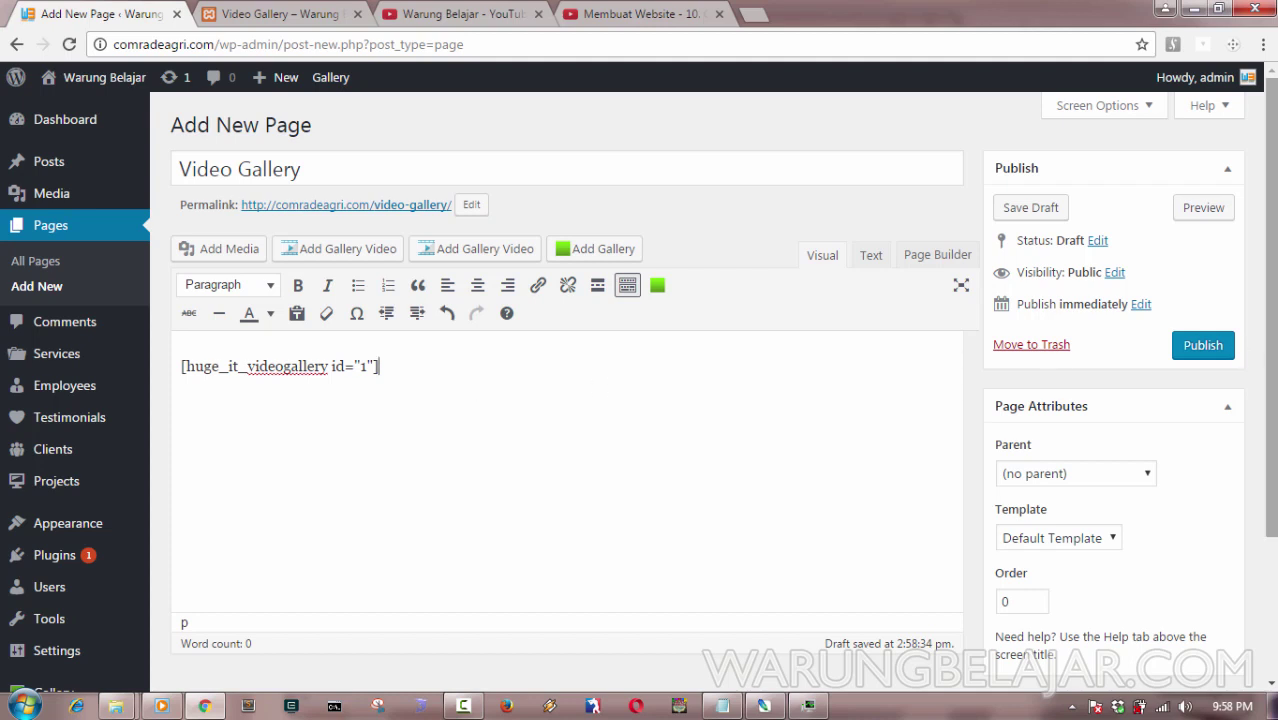
pyautogui.click(1201, 350)
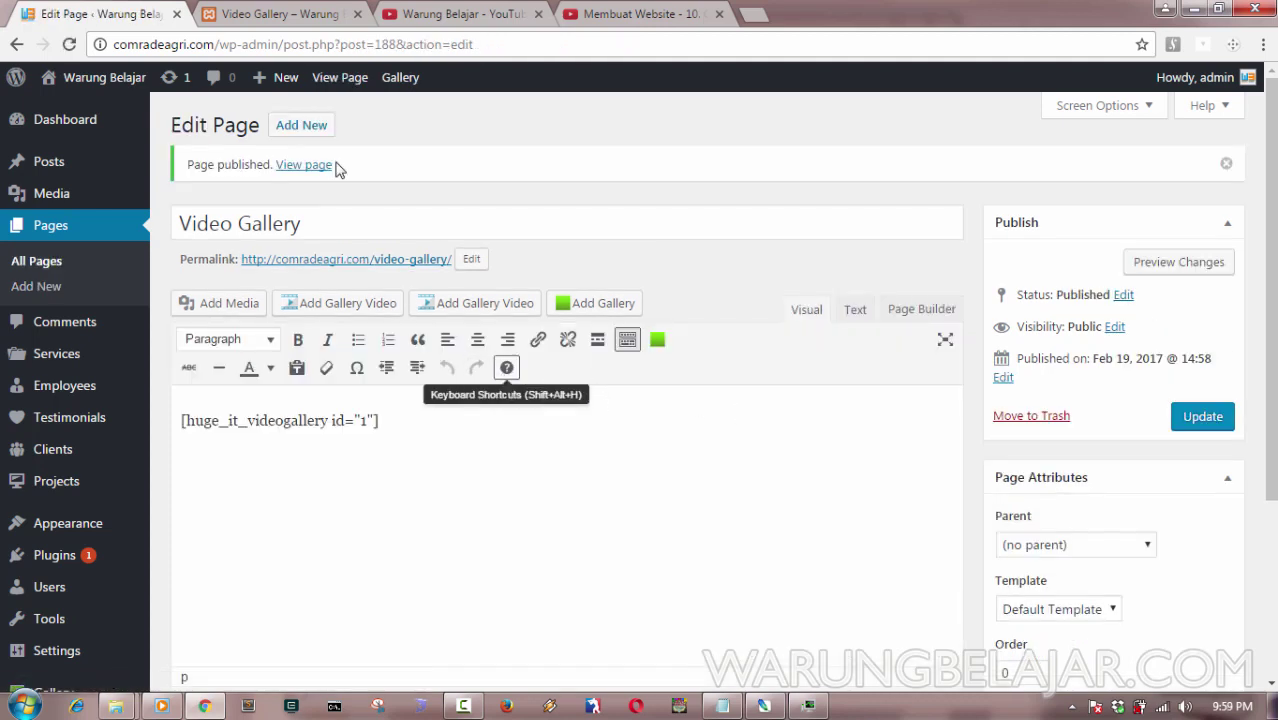
# Open the live website in a new browser tab and examine the videos shown on its Video Gallery page.
pyautogui.click(265, 14)
pyautogui.click(140, 14)
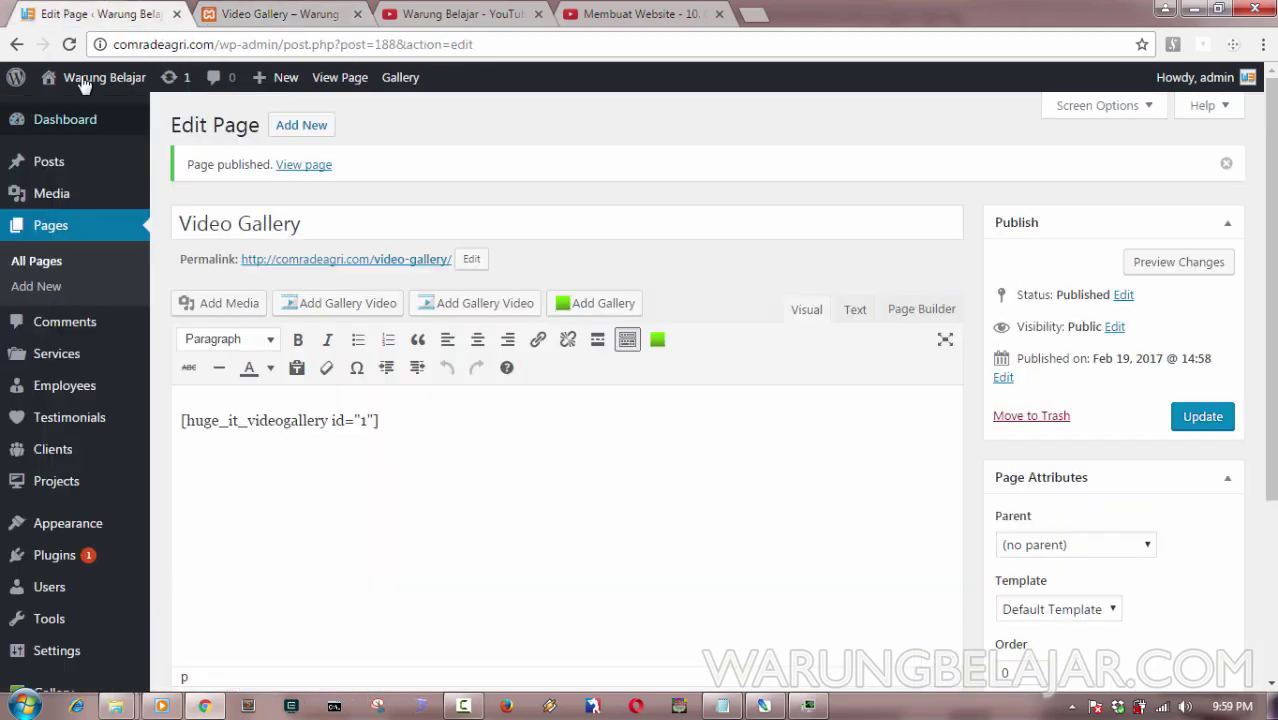
pyautogui.moveTo(85, 85)
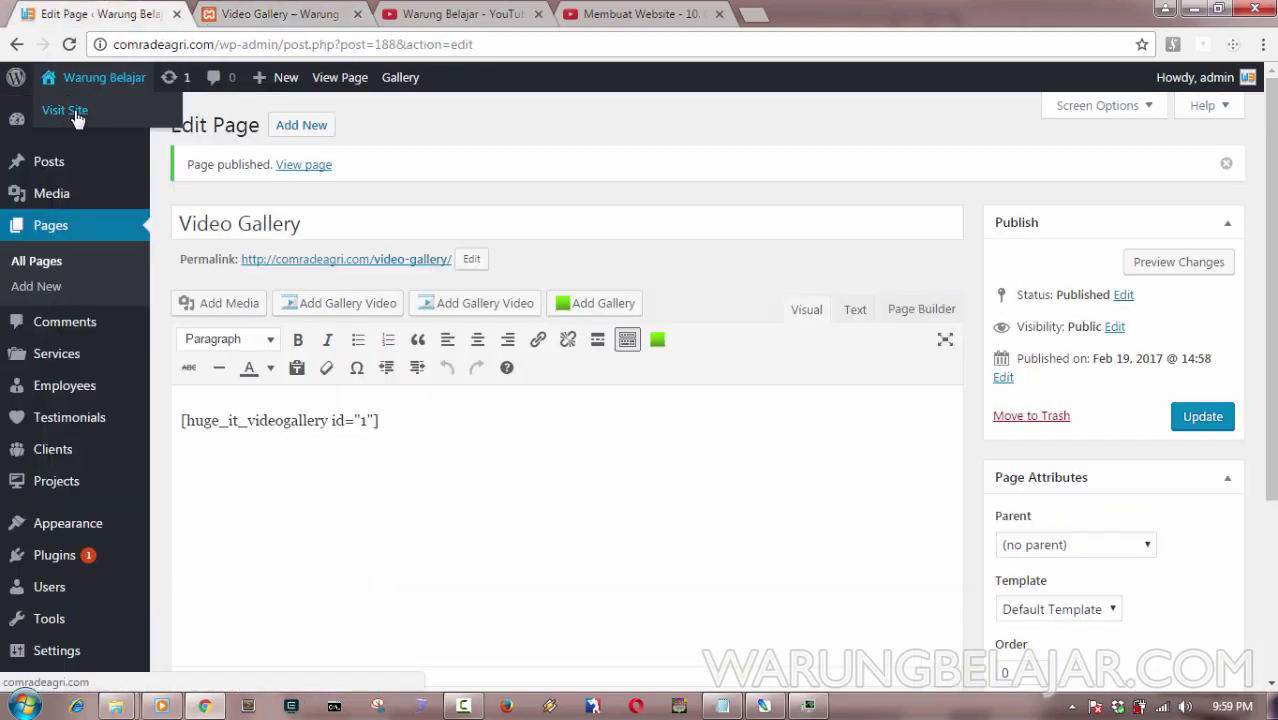
pyautogui.rightClick(76, 118)
pyautogui.click(120, 125)
pyautogui.click(233, 12)
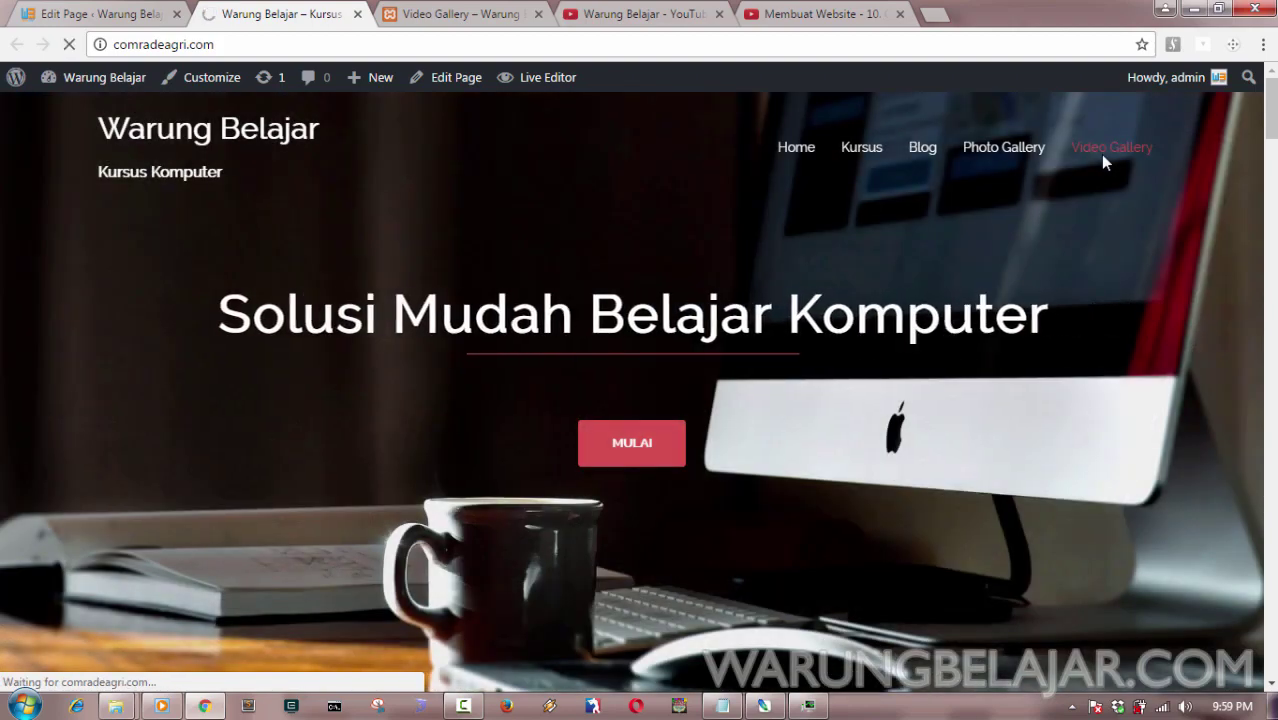
pyautogui.click(1104, 157)
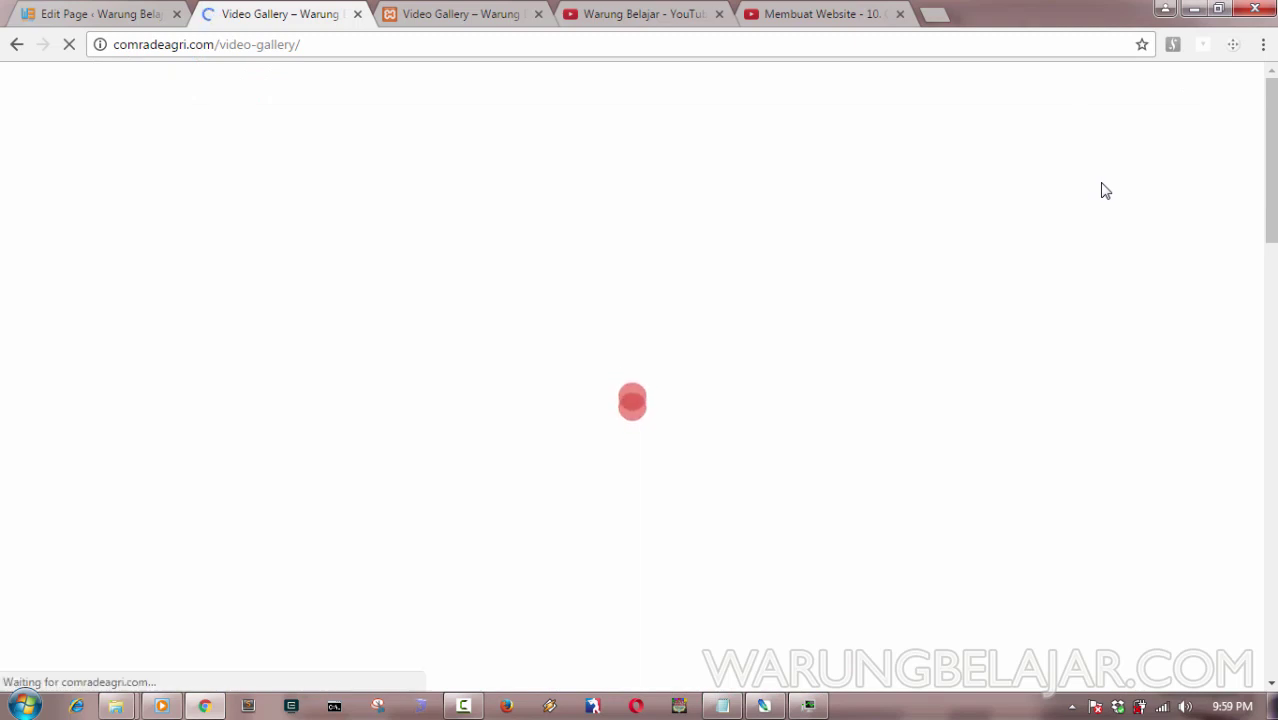
pyautogui.scroll(-5, 1103, 190)
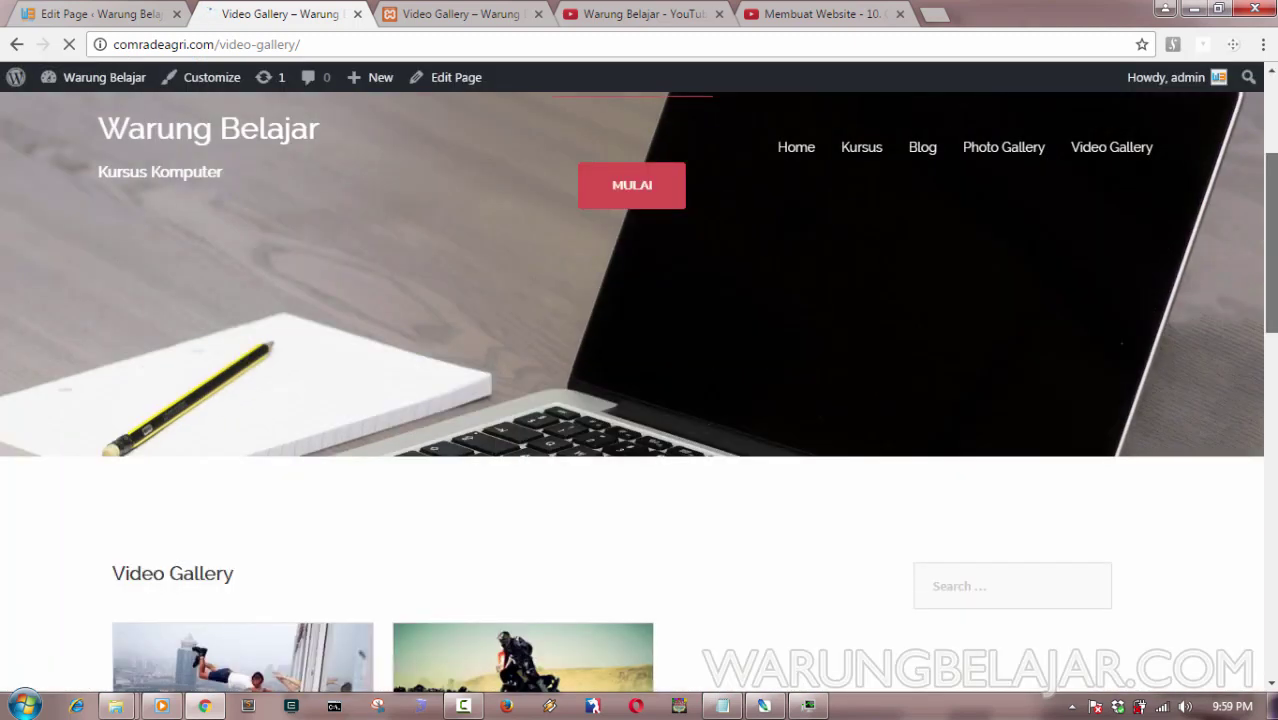
pyautogui.scroll(-2, 915, 300)
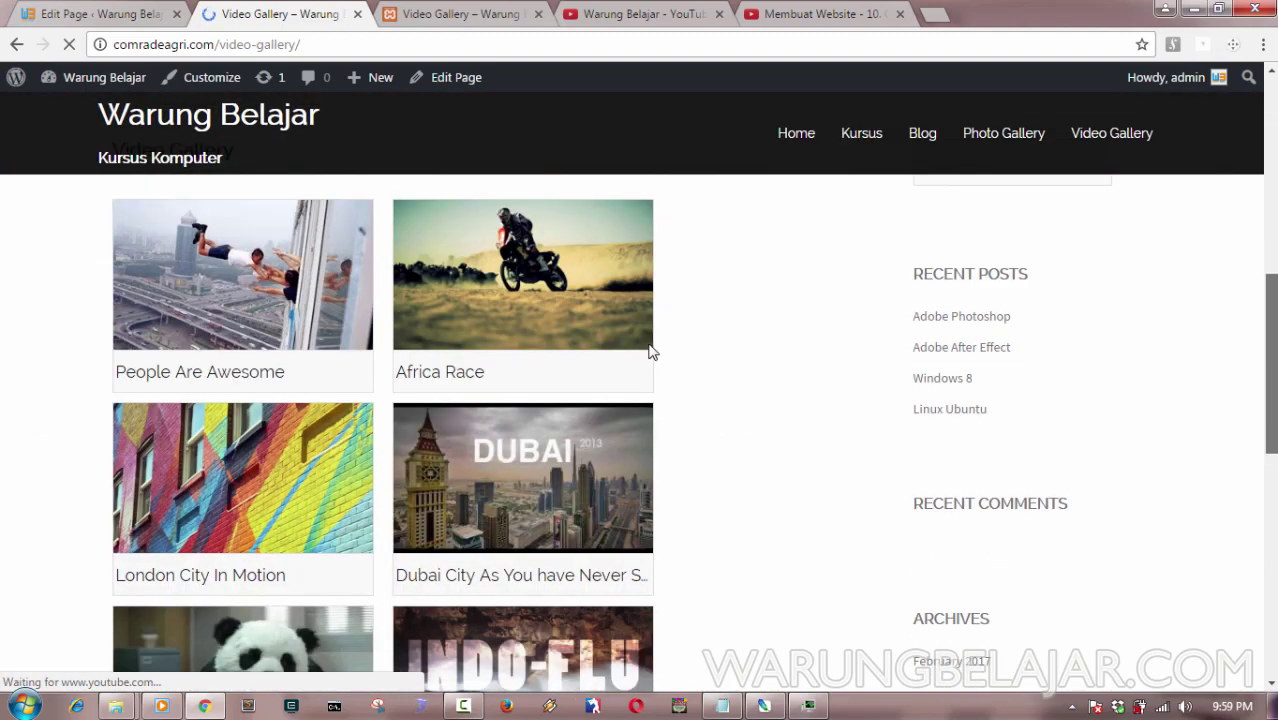
pyautogui.scroll(1, 300, 320)
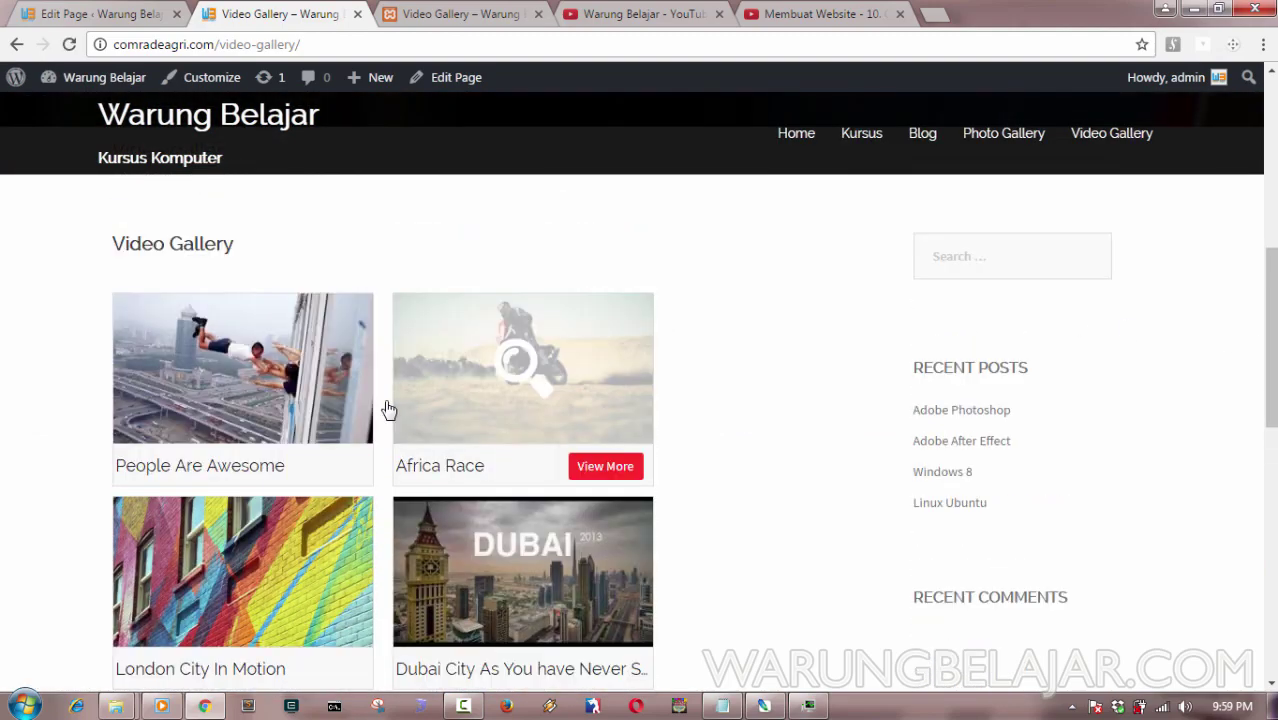
# From the Video Gallery page's editor, open the Video Galleries list in a new browser tab and place that tab second.
pyautogui.click(99, 13)
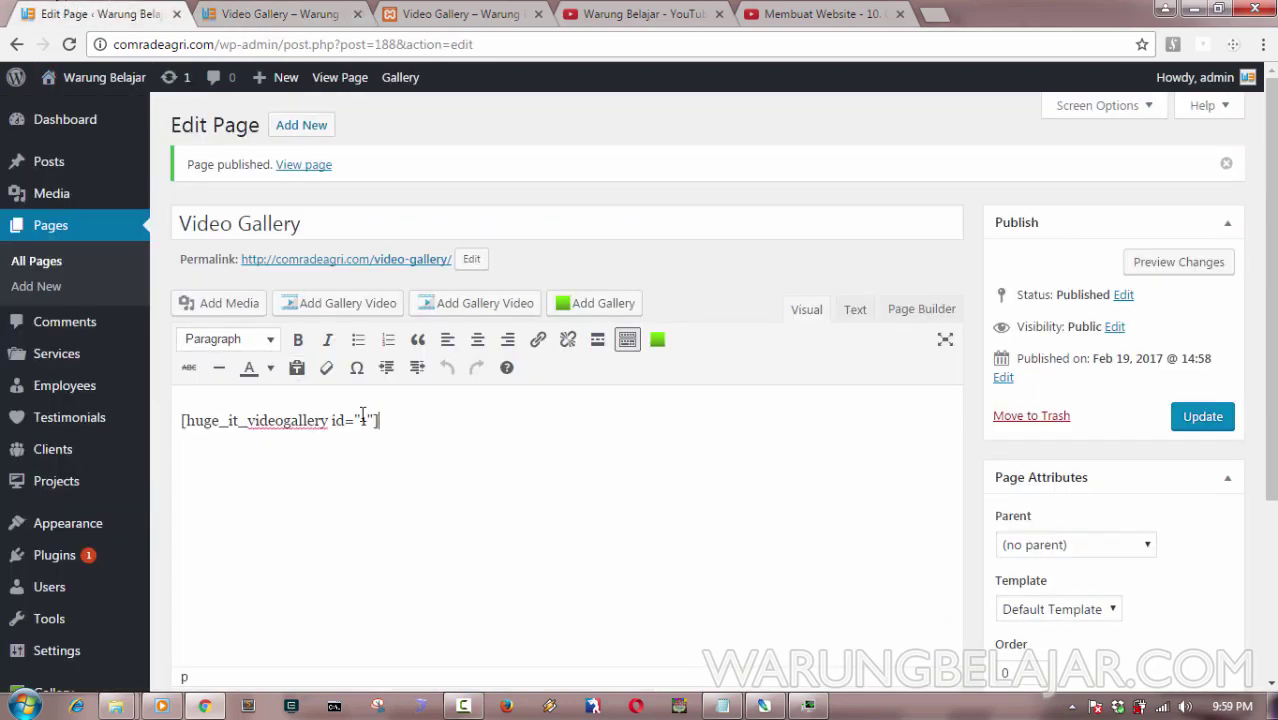
pyautogui.moveTo(378, 420); pyautogui.dragTo(180, 413)
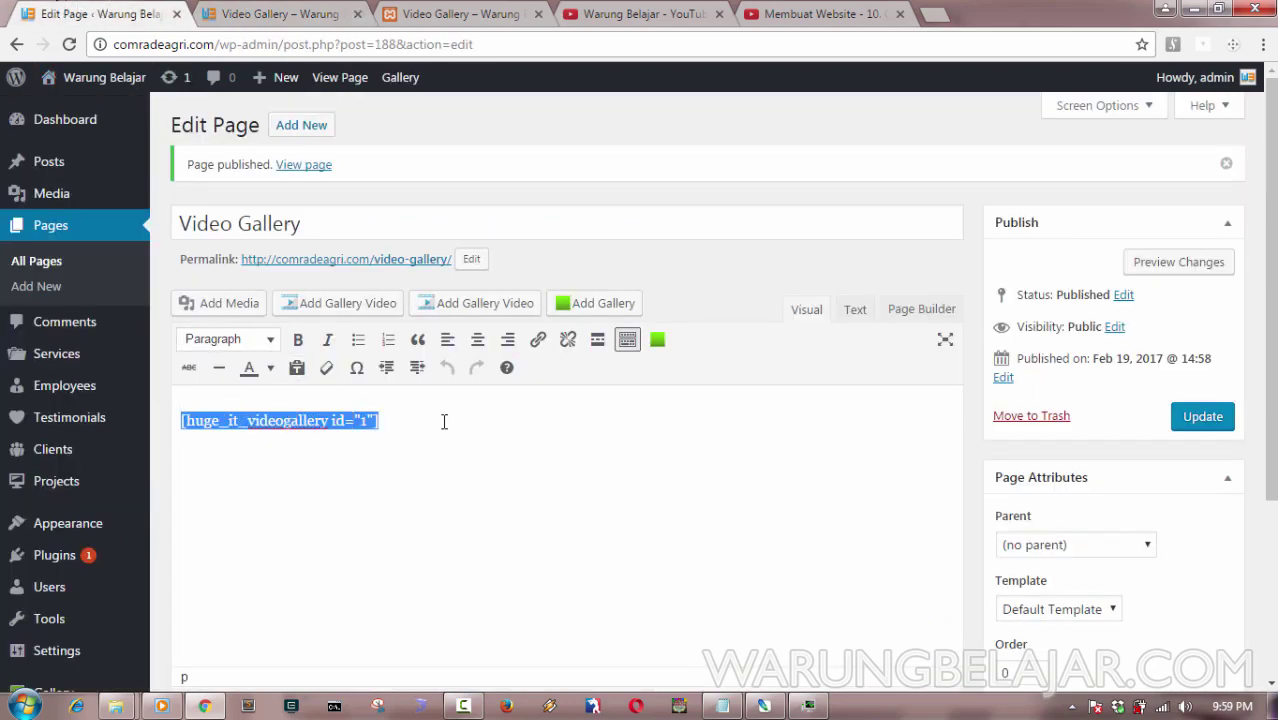
pyautogui.scroll(-1, 699, 419)
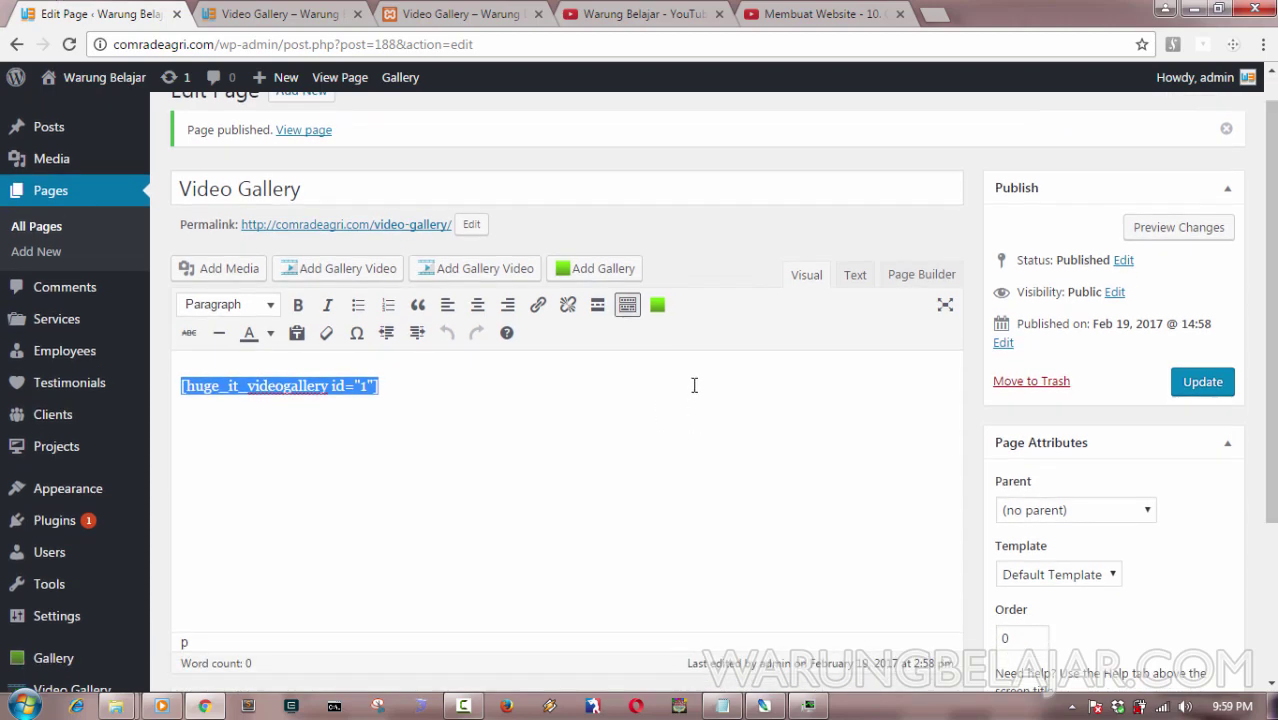
pyautogui.scroll(-2, 697, 405)
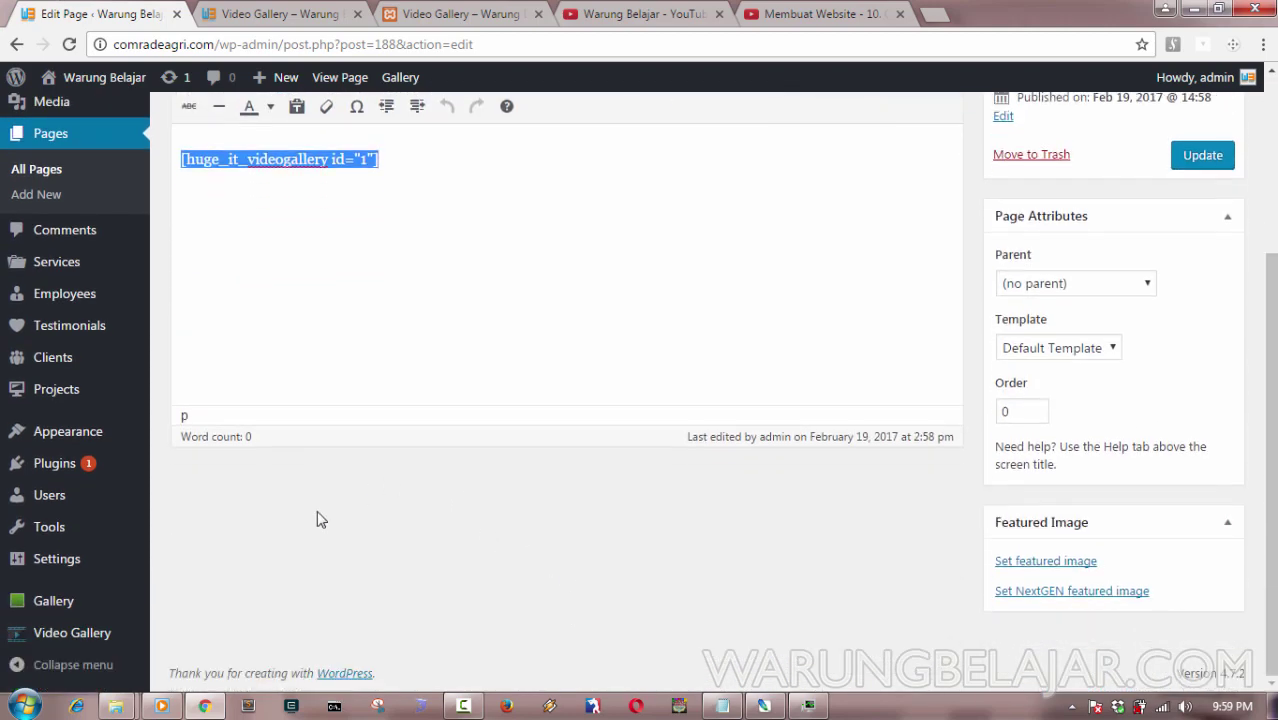
pyautogui.moveTo(90, 648)
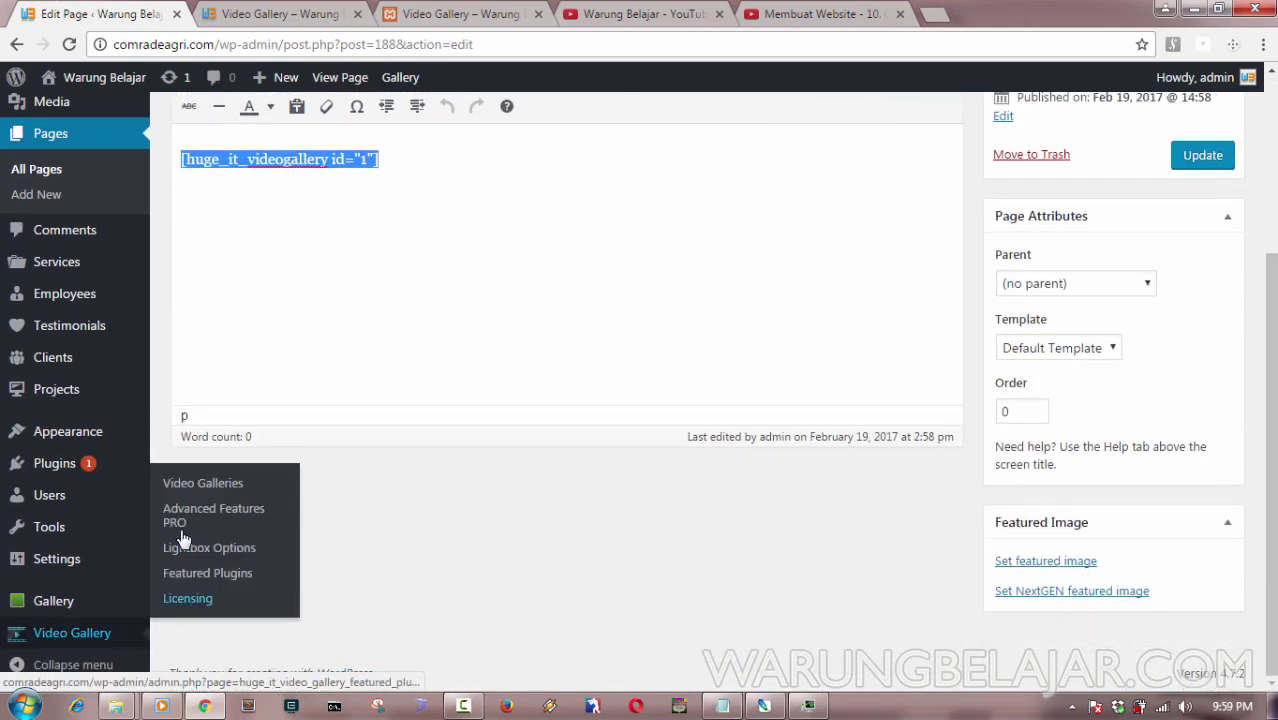
pyautogui.rightClick(222, 483)
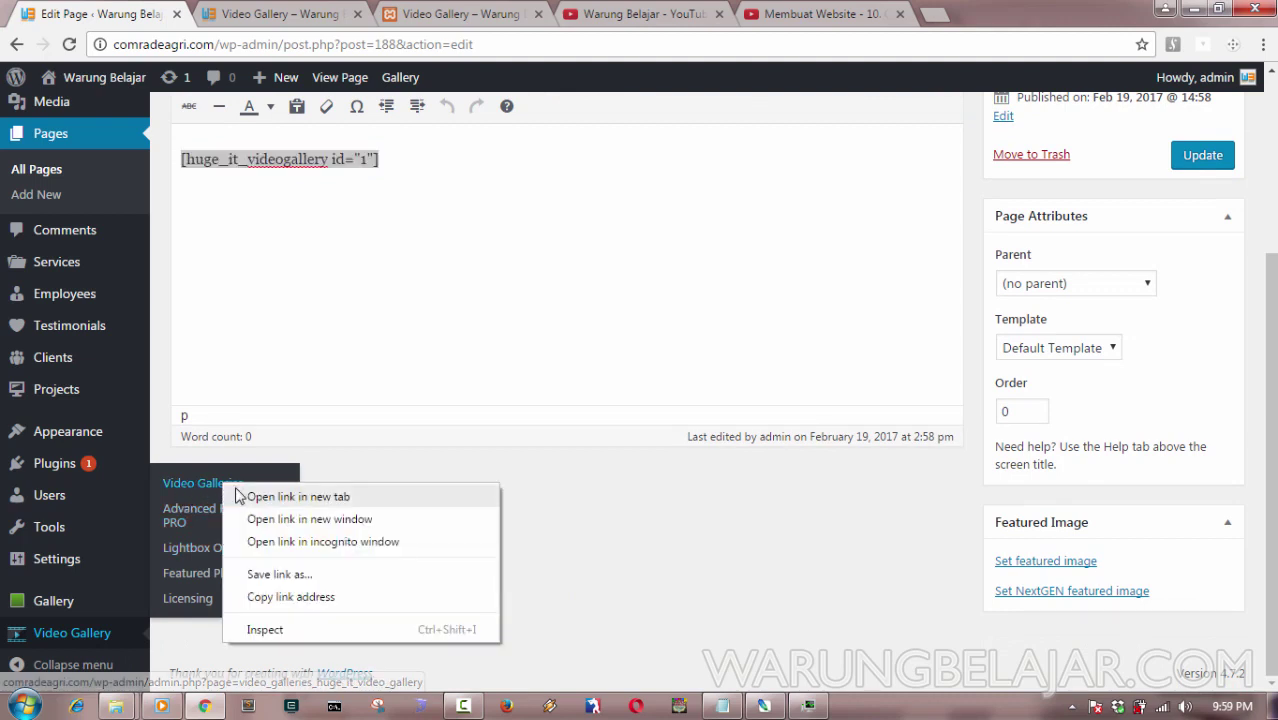
pyautogui.click(254, 497)
pyautogui.click(462, 14)
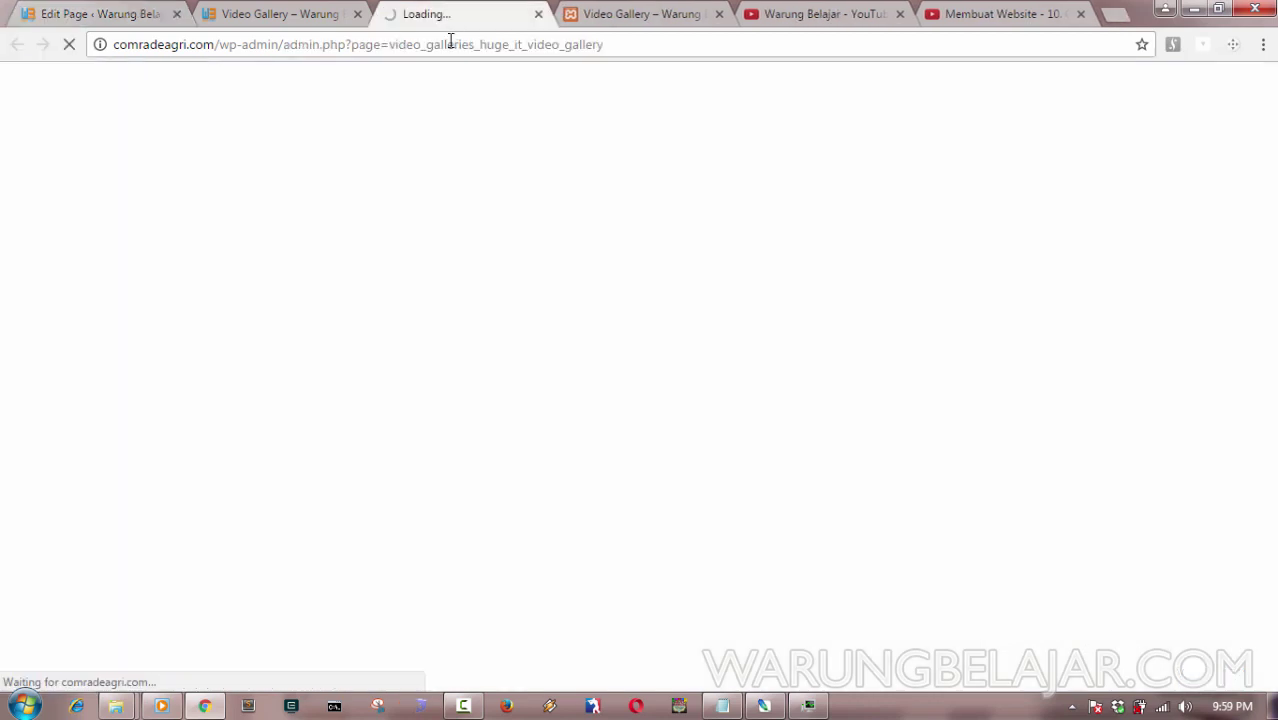
pyautogui.moveTo(452, 8); pyautogui.dragTo(280, 14)
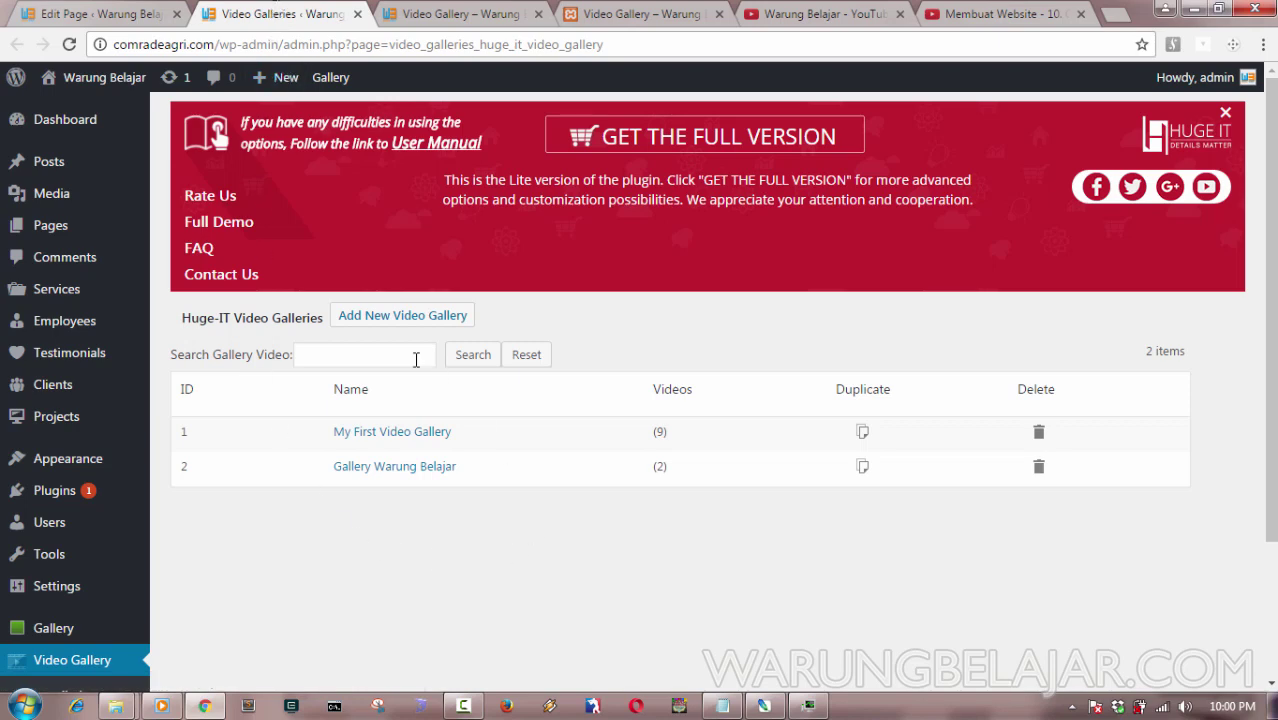
# Open the "Gallery Warung Belajar" gallery and copy its shortcode [huge_it_videogallery id="2"].
pyautogui.scroll(-1, 506, 494)
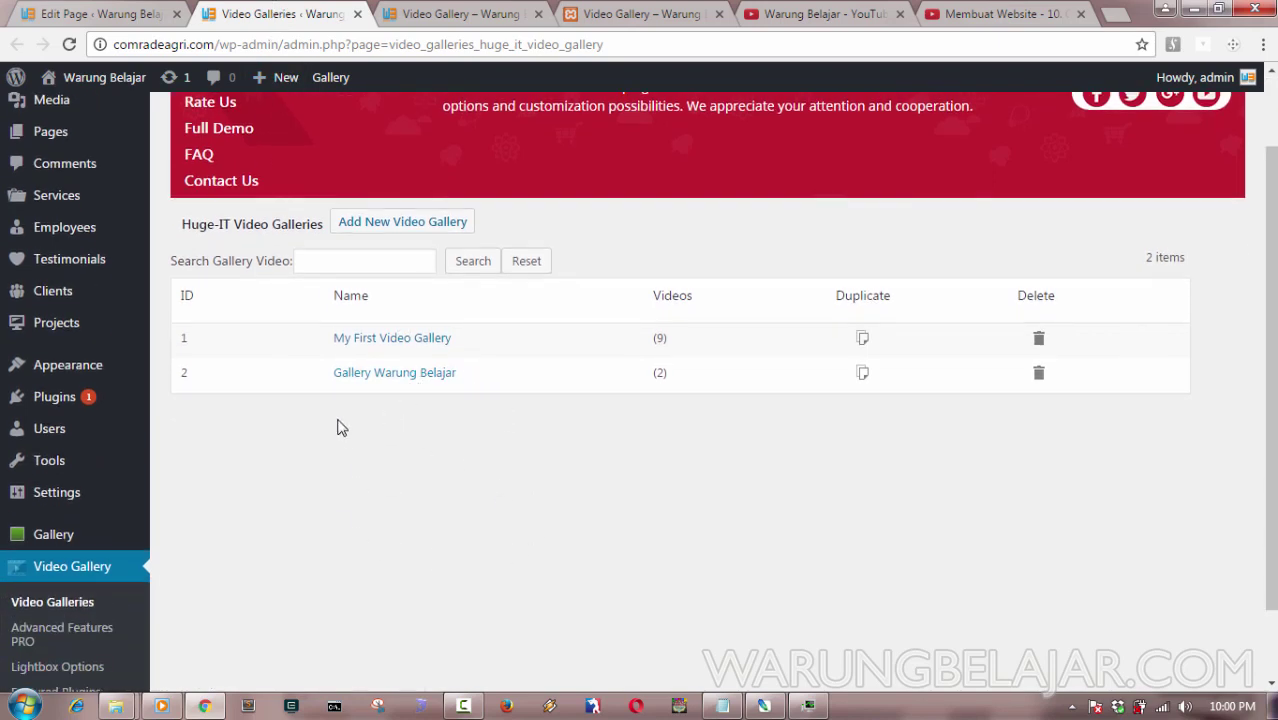
pyautogui.click(432, 378)
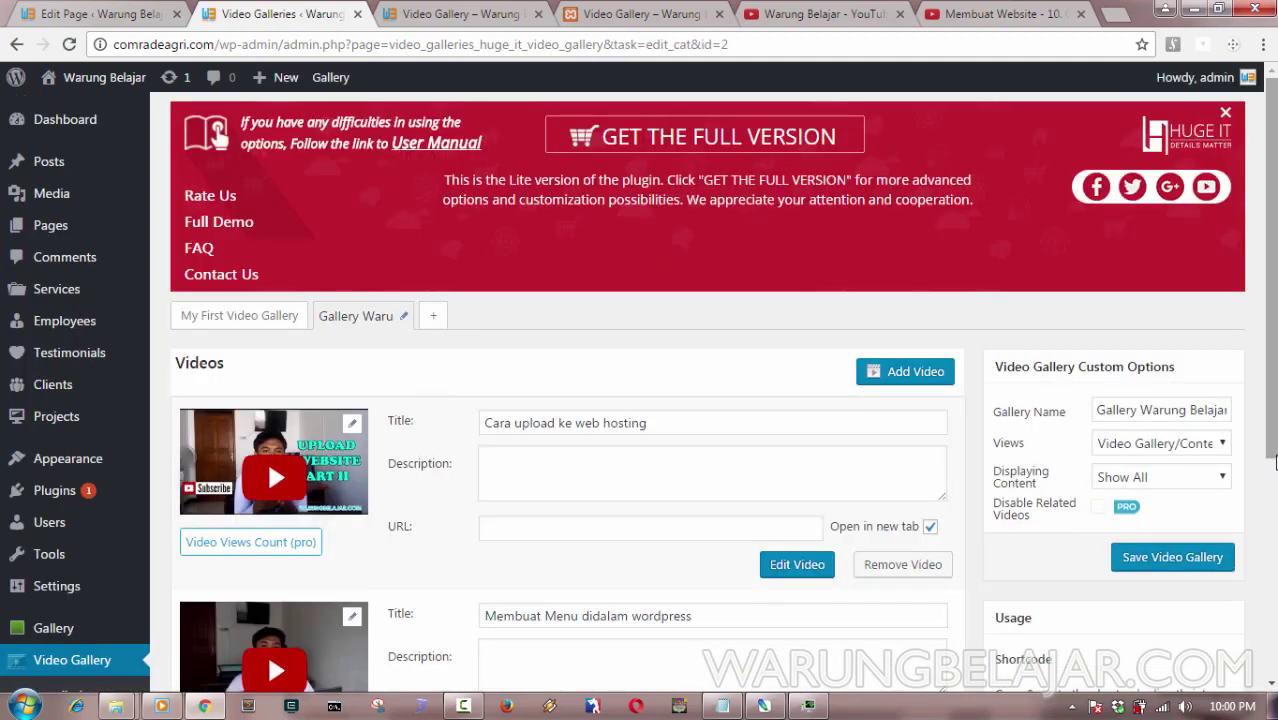
pyautogui.scroll(-3, 267, 458)
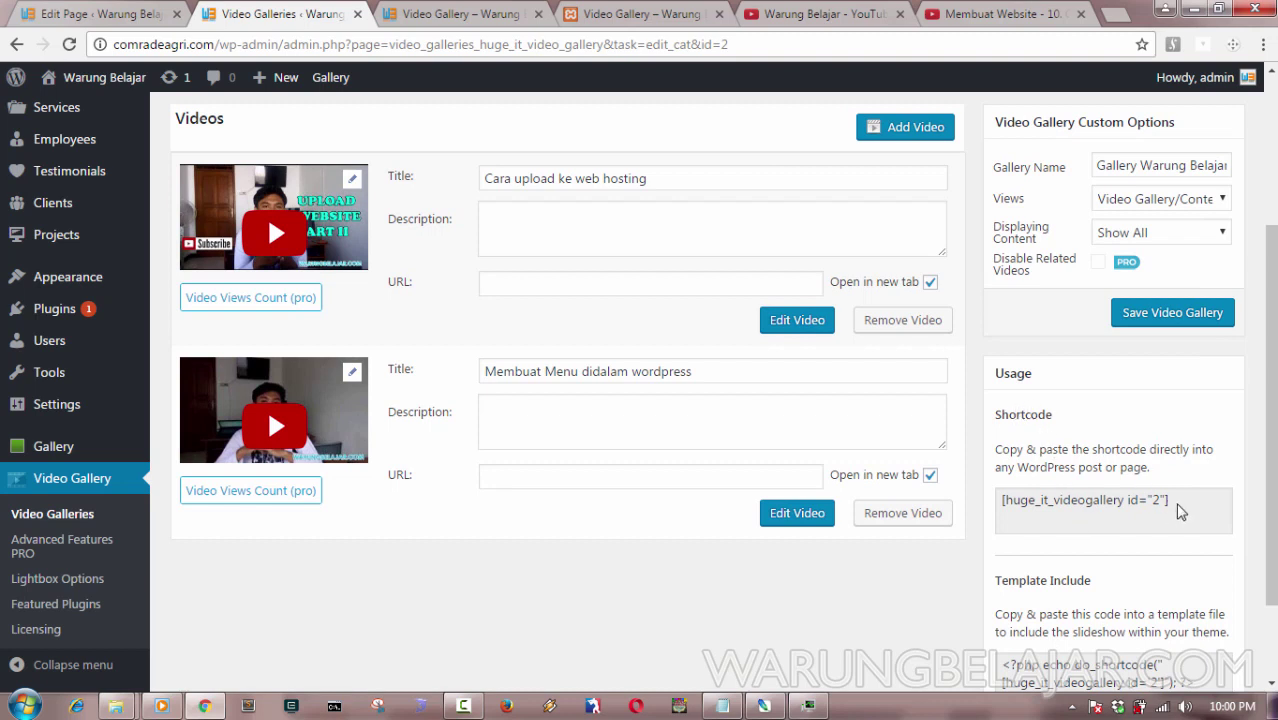
pyautogui.moveTo(1170, 502); pyautogui.dragTo(1003, 495)
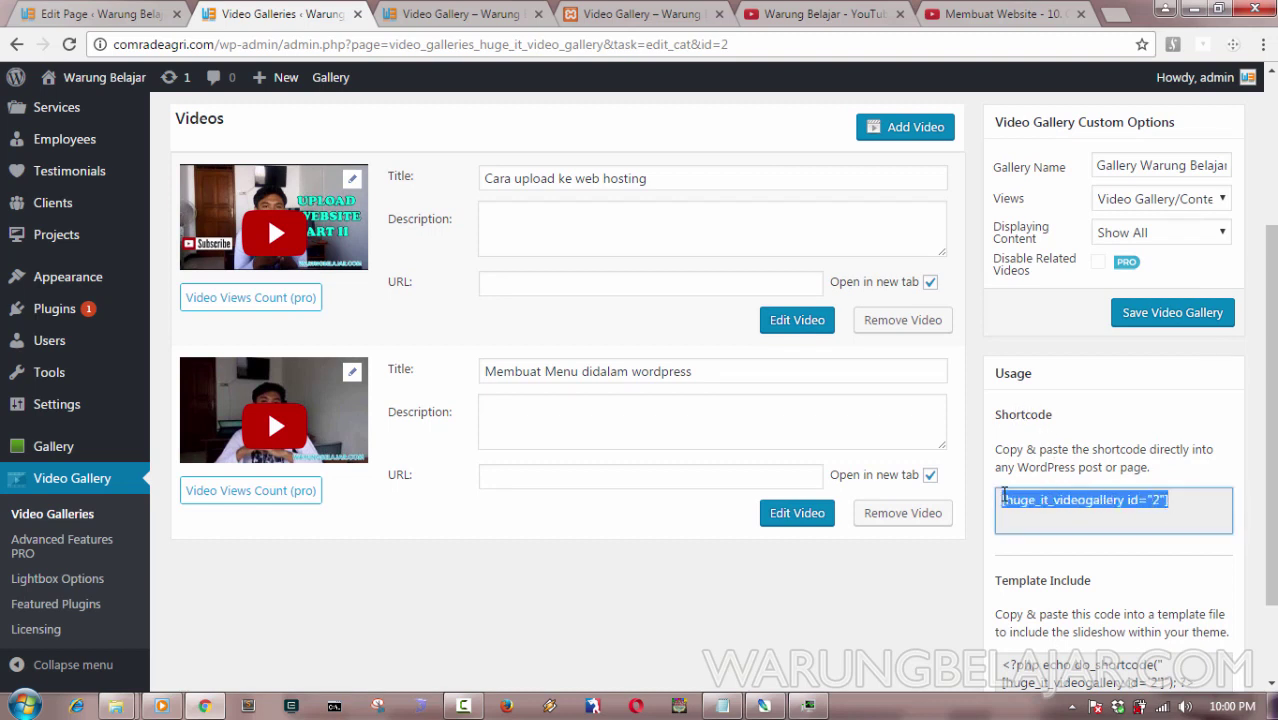
pyautogui.rightClick(1058, 496)
pyautogui.click(1066, 509)
# Replace the shortcode in the Video Gallery page's body with [huge_it_videogallery id="2"] and update the page.
pyautogui.click(70, 8)
pyautogui.moveTo(406, 206); pyautogui.dragTo(463, 120)
pyautogui.rightClick(313, 260)
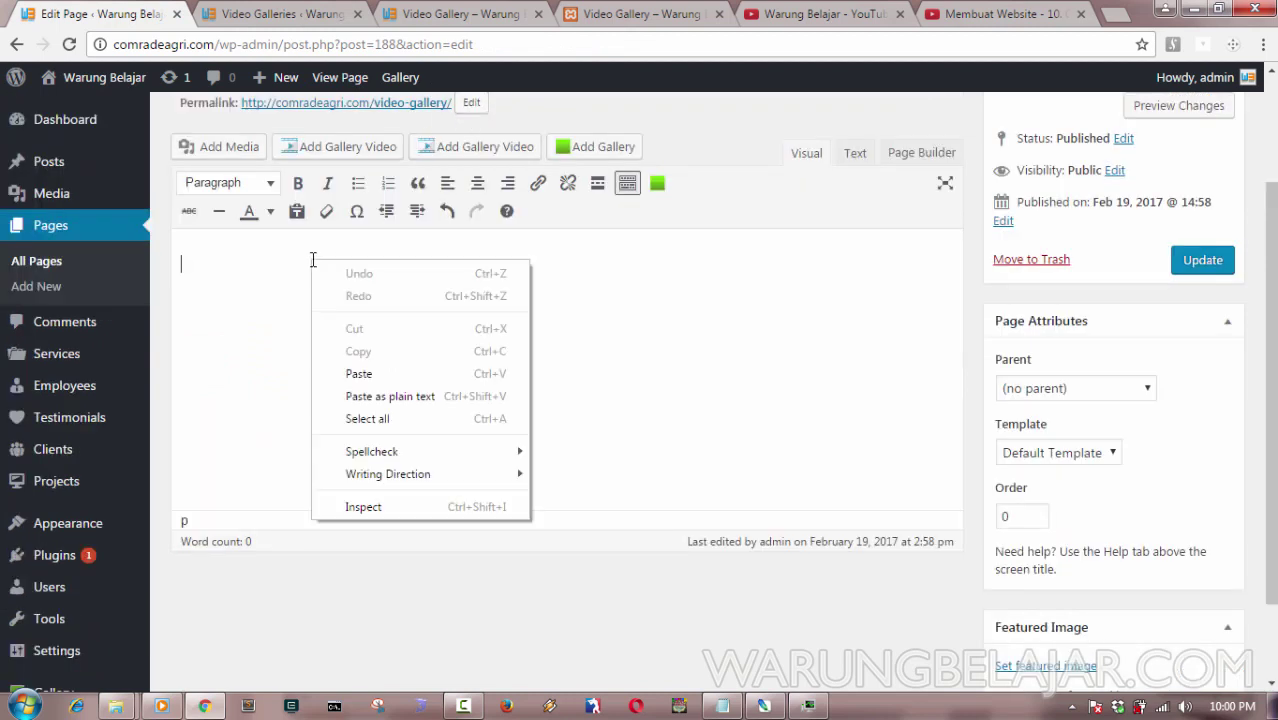
pyautogui.click(389, 374)
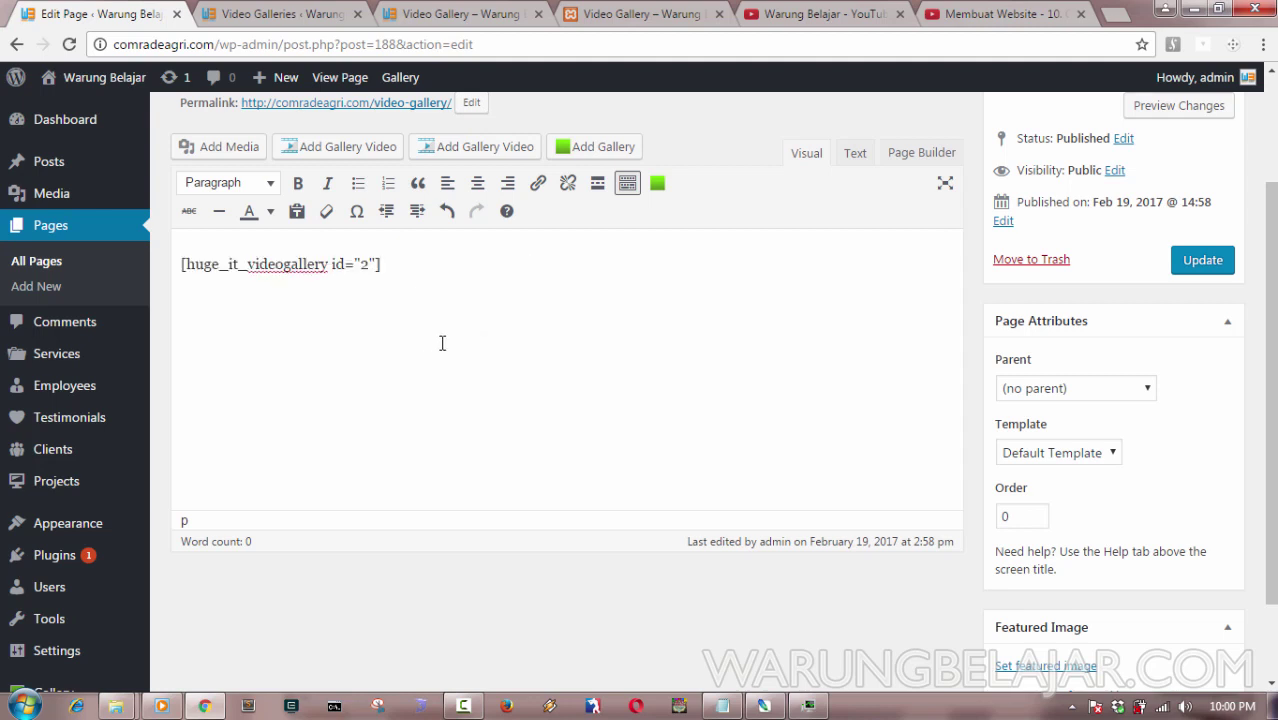
pyautogui.click(1210, 270)
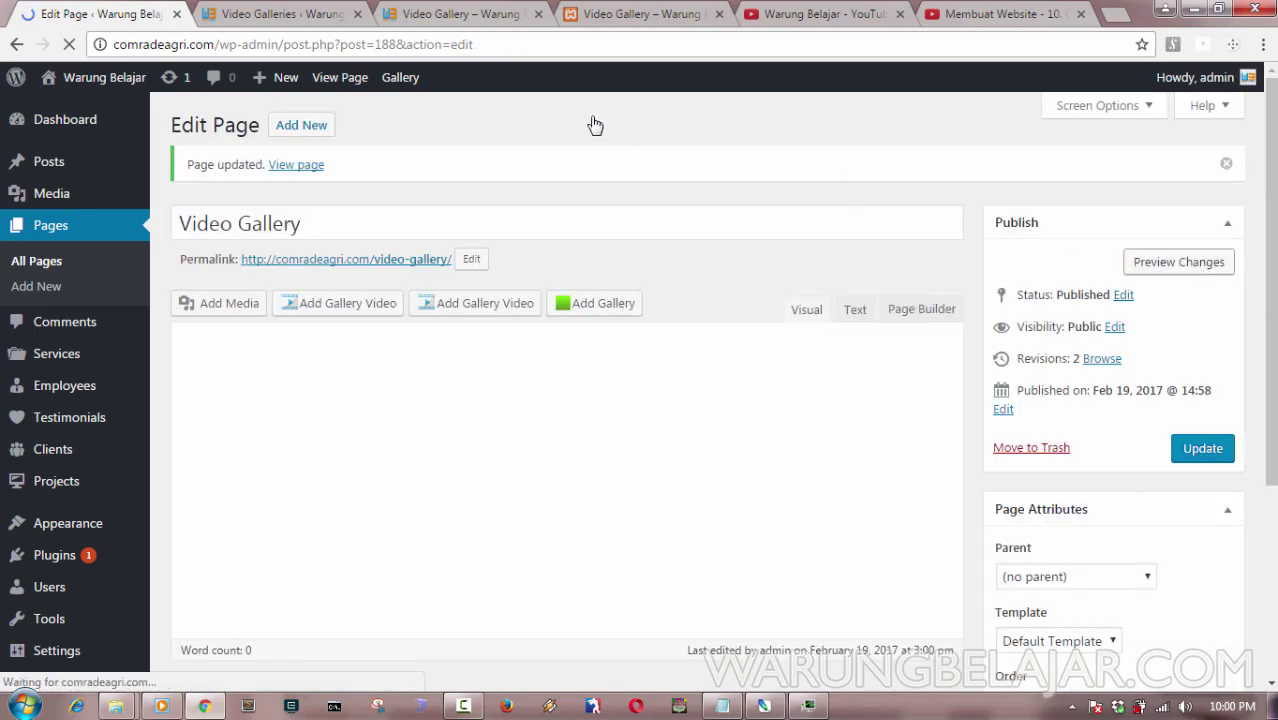
# Reload the live Video Gallery page and open the "Cara upload ke web hosting" video to check its popup.
pyautogui.click(485, 12)
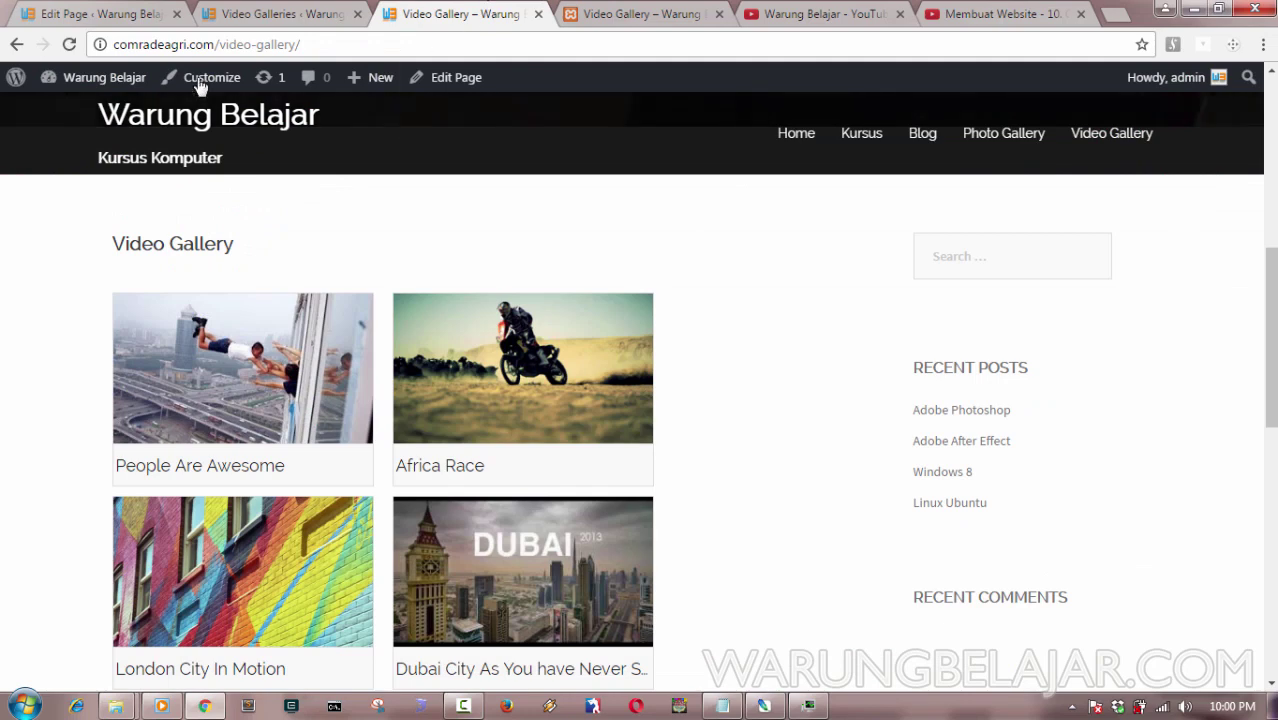
pyautogui.click(69, 44)
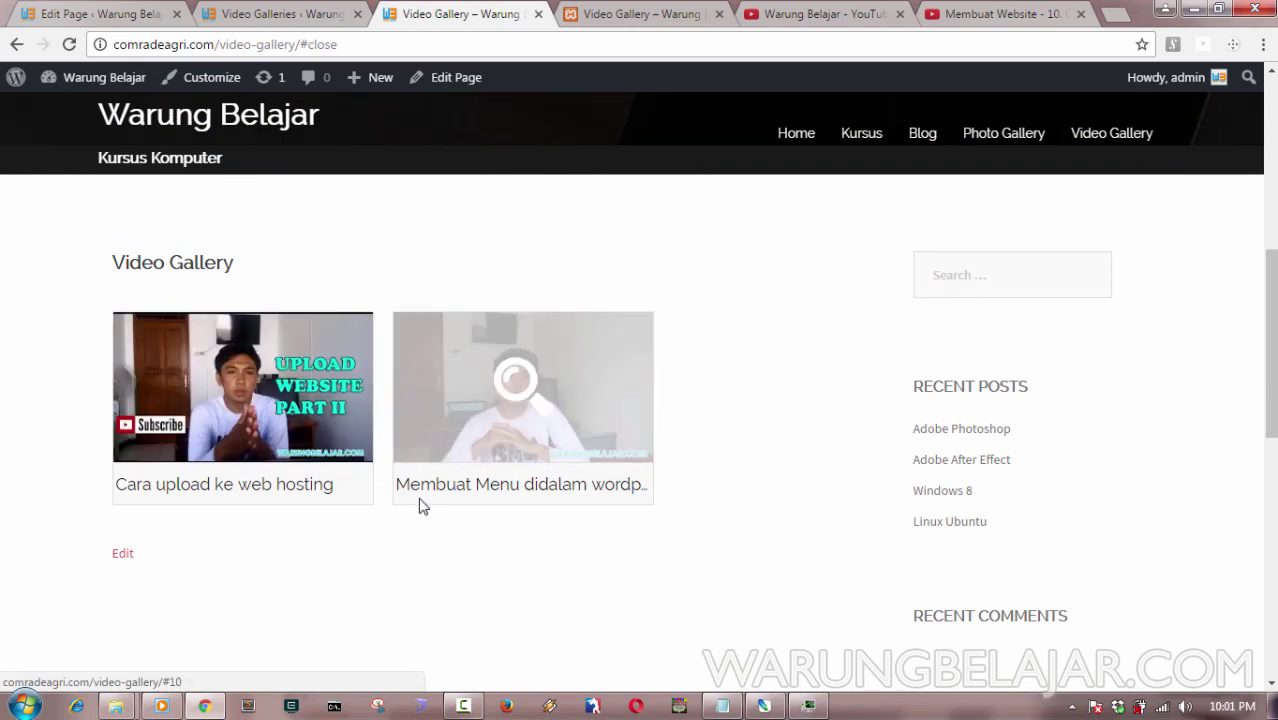
pyautogui.click(249, 395)
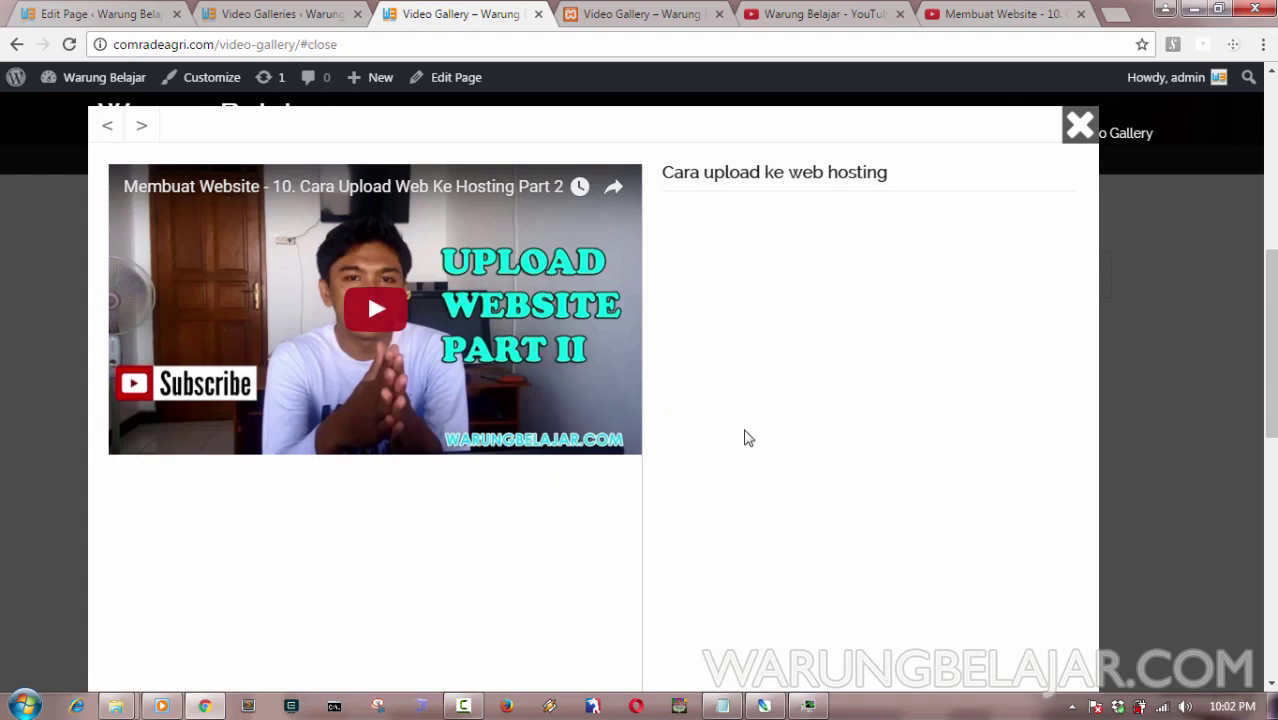
# Change the "Gallery Warung Belajar" gallery's view to Lightbox-Video Gallery and save it.
pyautogui.click(292, 14)
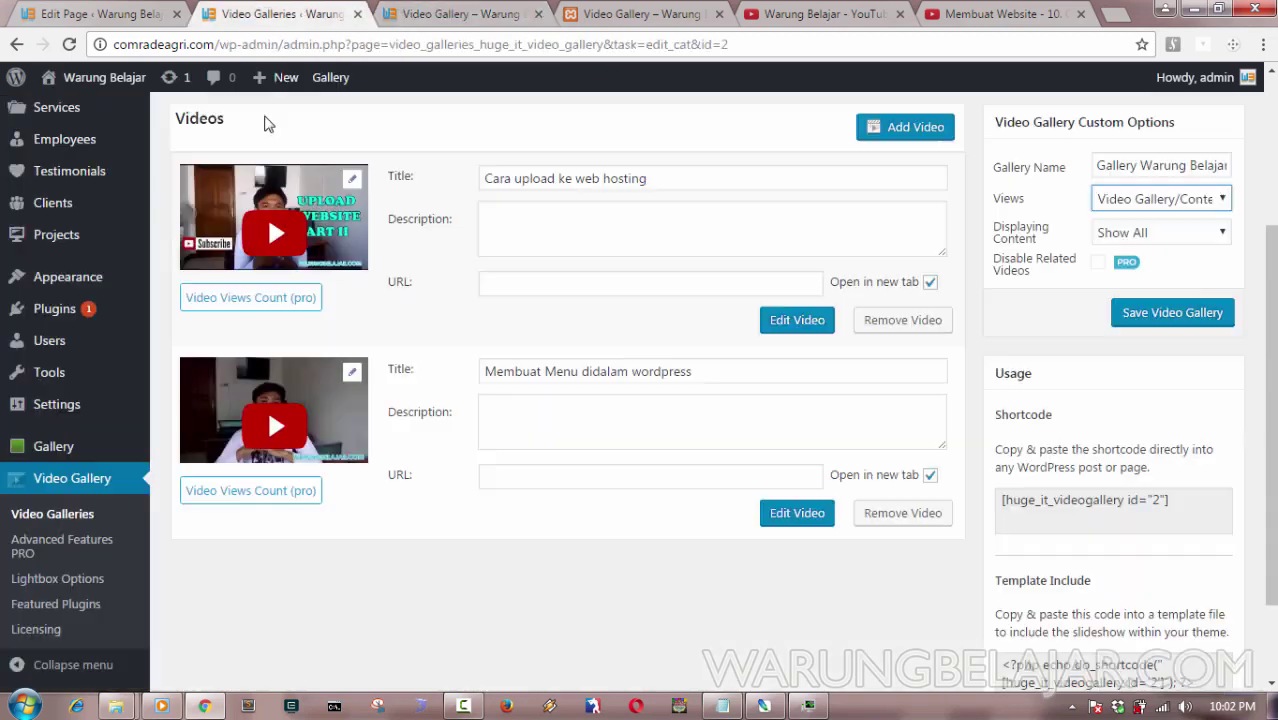
pyautogui.click(1202, 202)
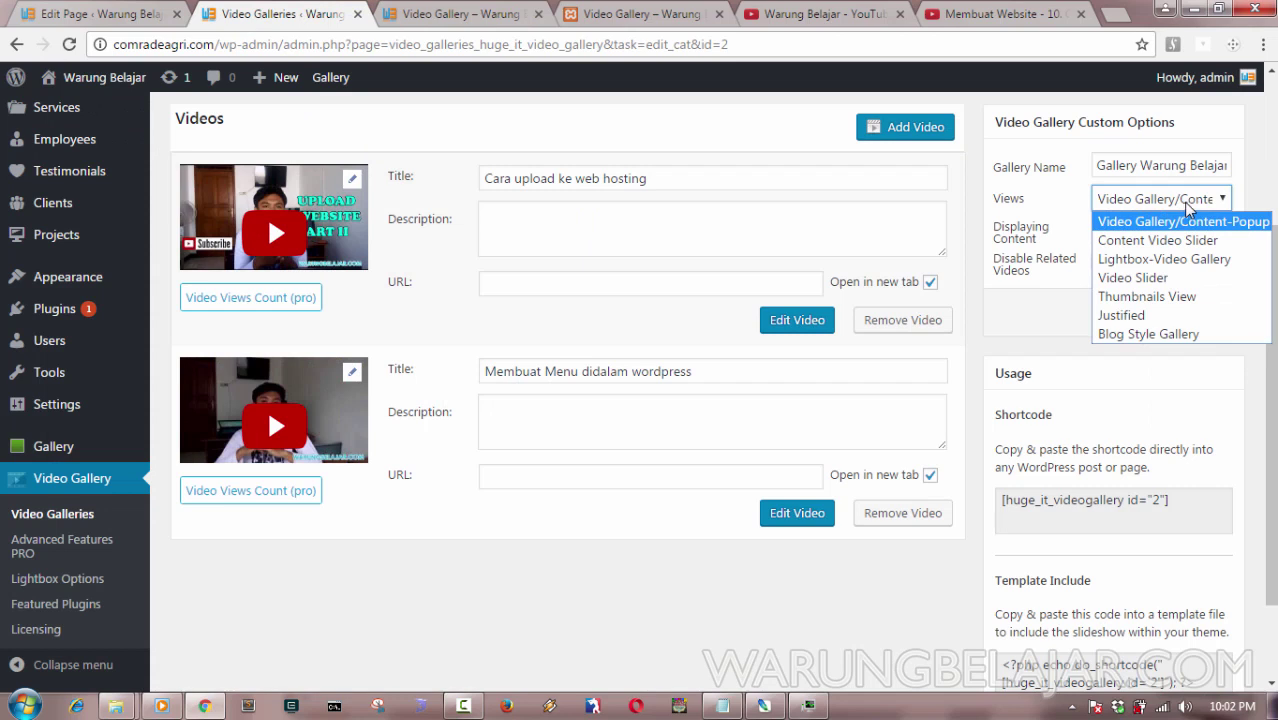
pyautogui.click(1214, 262)
pyautogui.click(1190, 320)
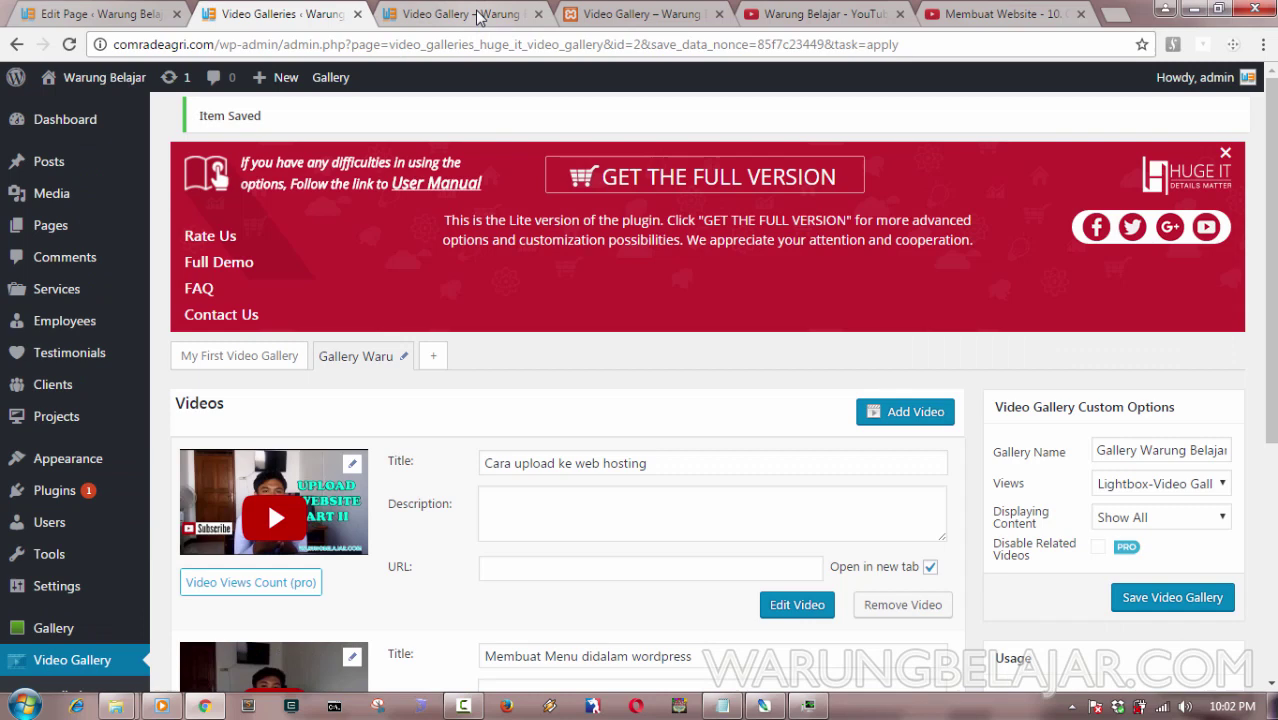
# Reload the live Video Gallery page and open its first video to check the lightbox display.
pyautogui.click(472, 15)
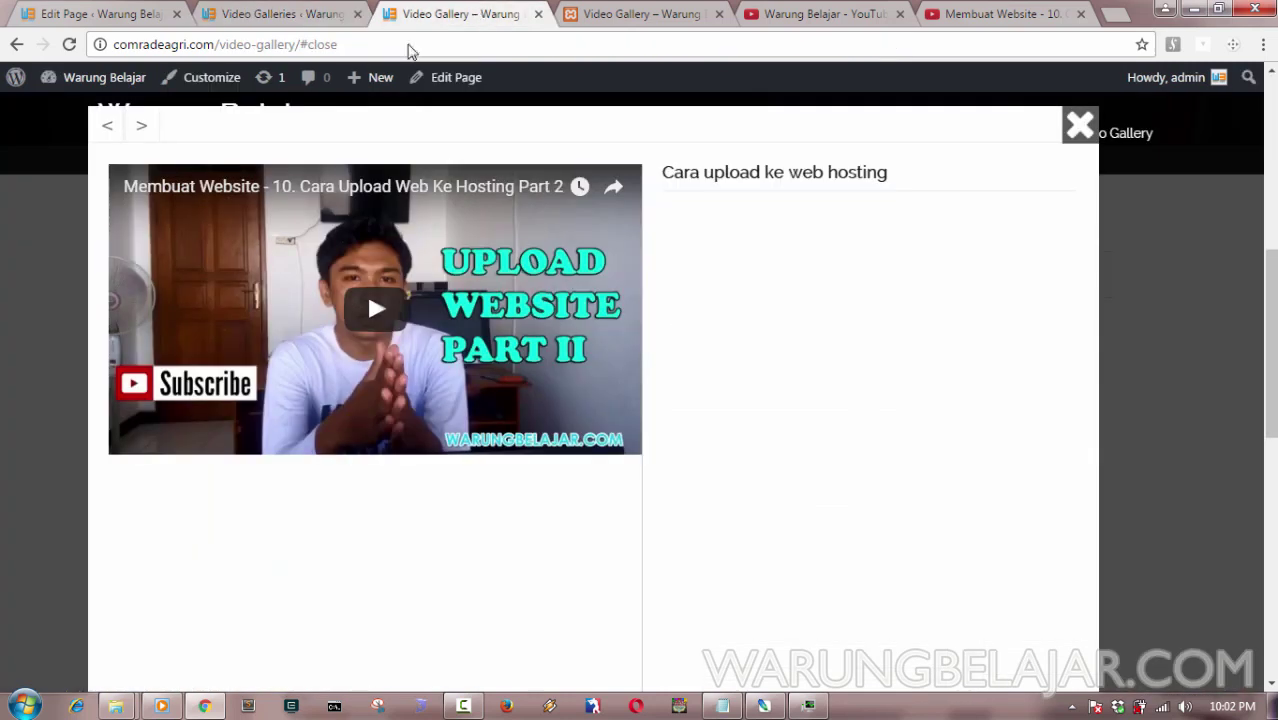
pyautogui.click(69, 44)
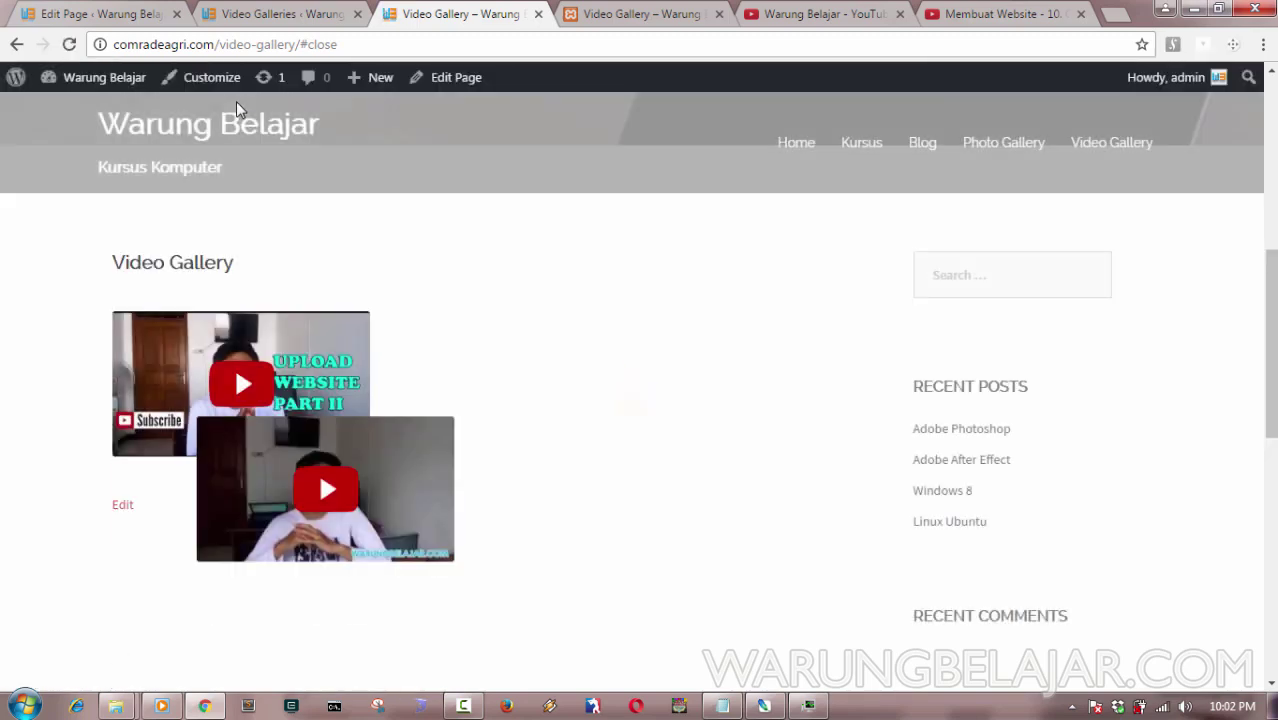
pyautogui.click(236, 385)
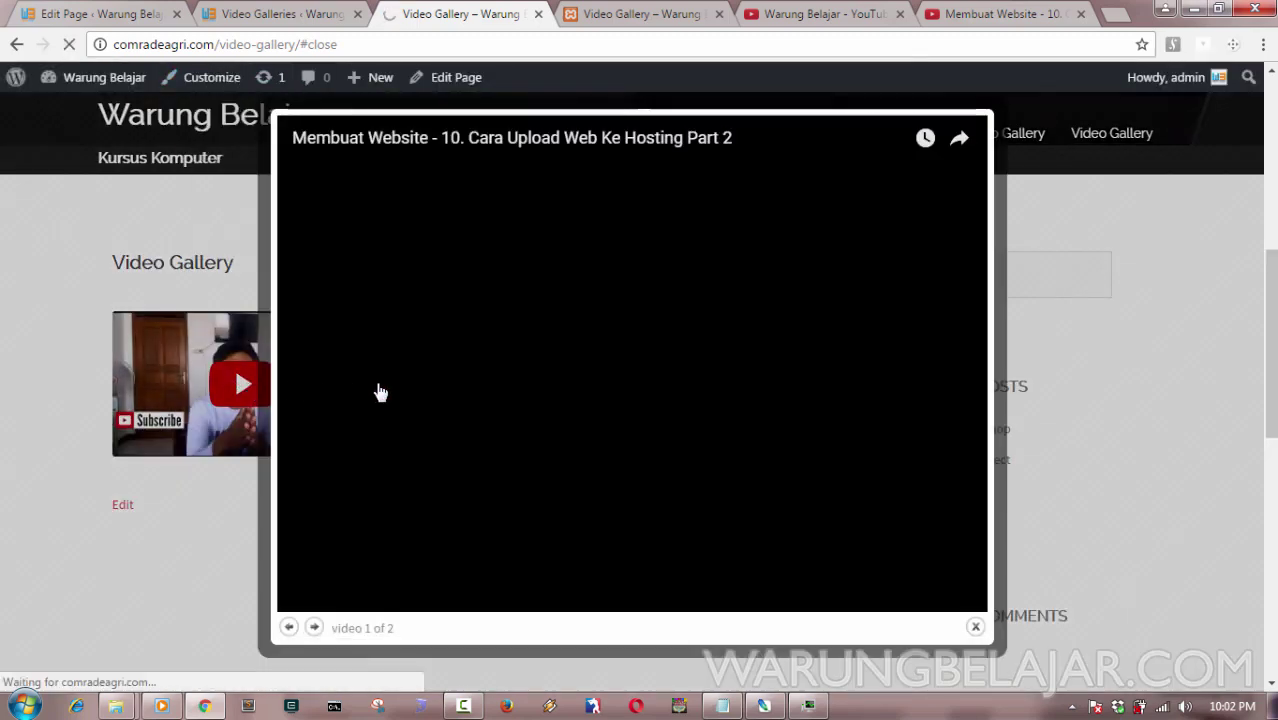